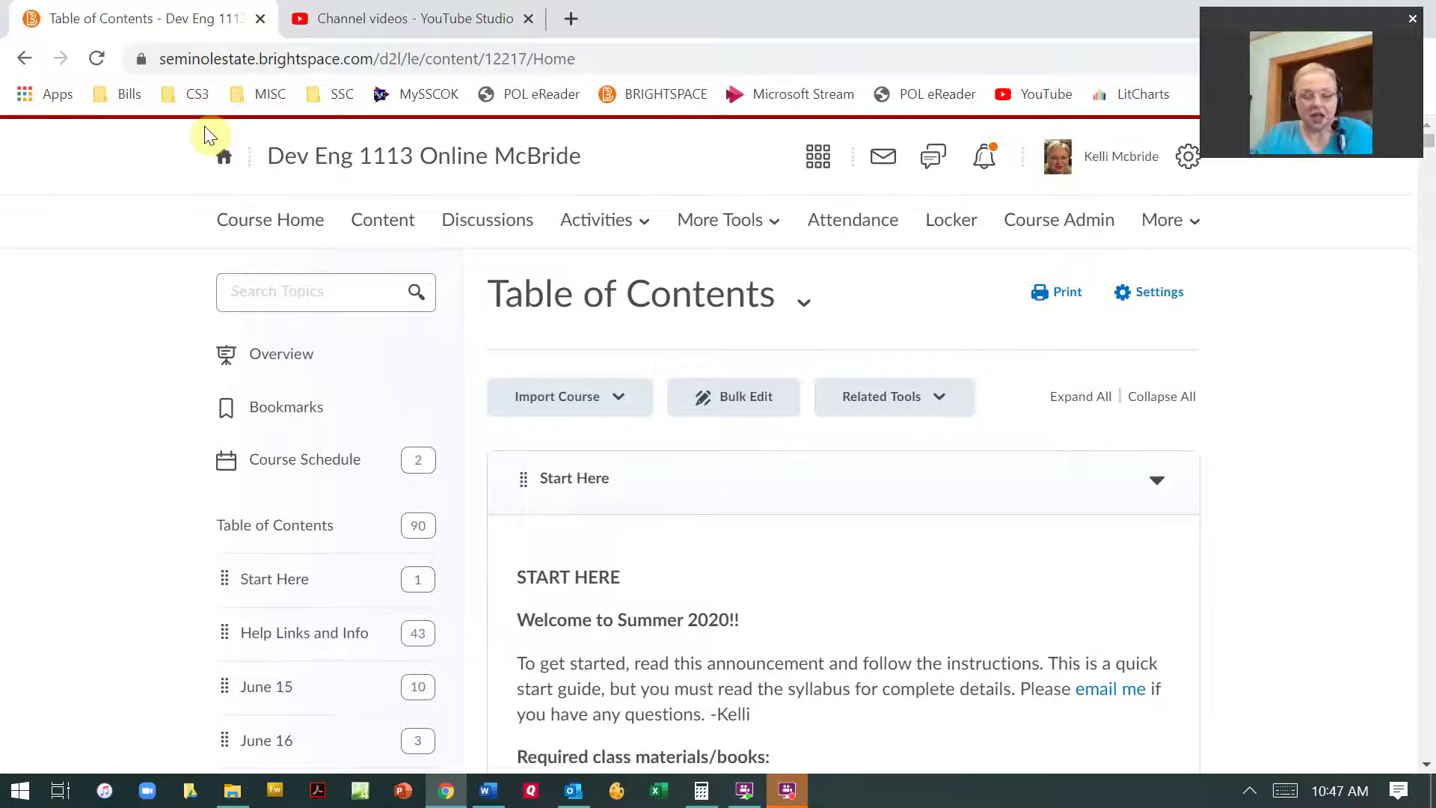
# Go to the Dev Eng 1113 homepage, open Course Admin, and list its tools by Name.
pyautogui.click(394, 177)
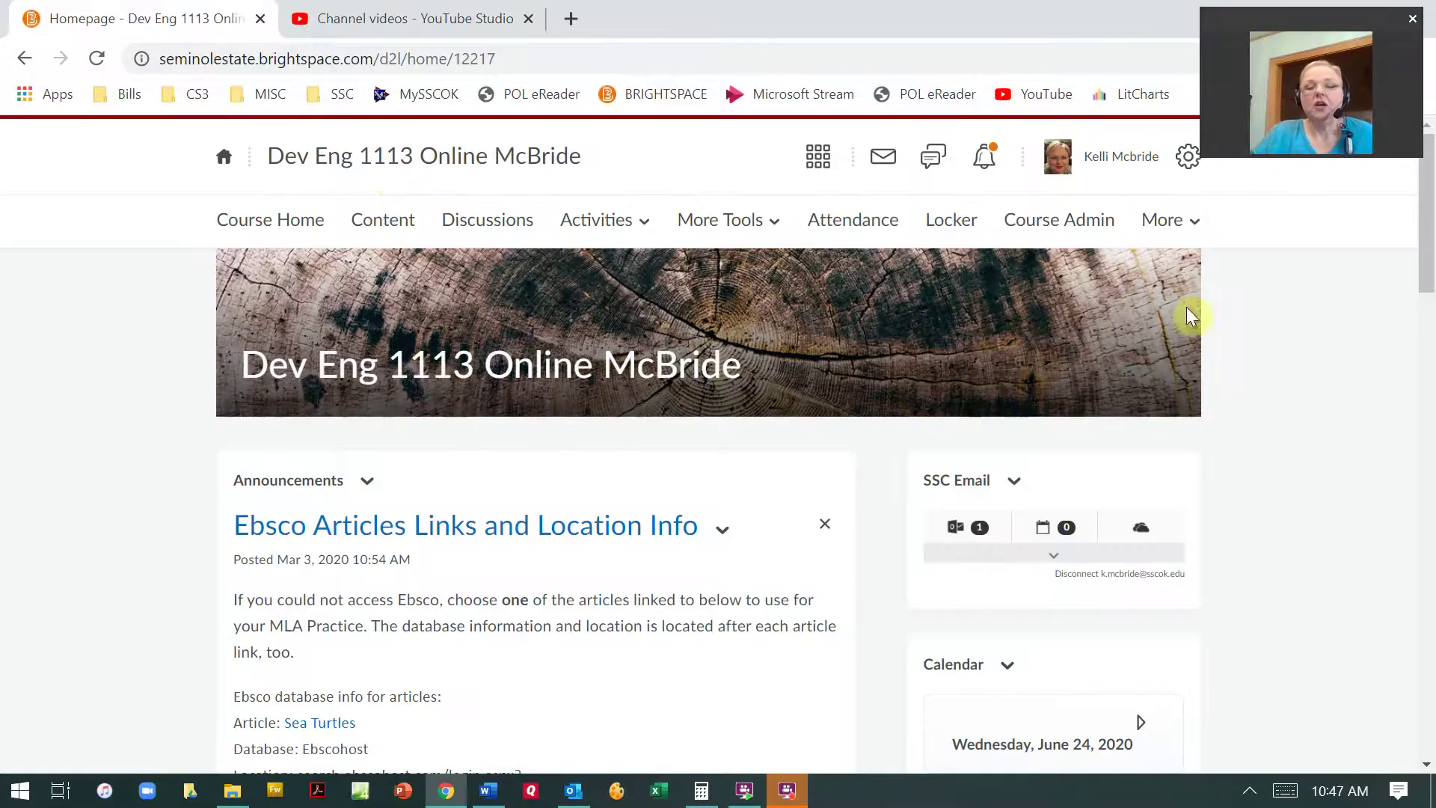
pyautogui.click(1058, 225)
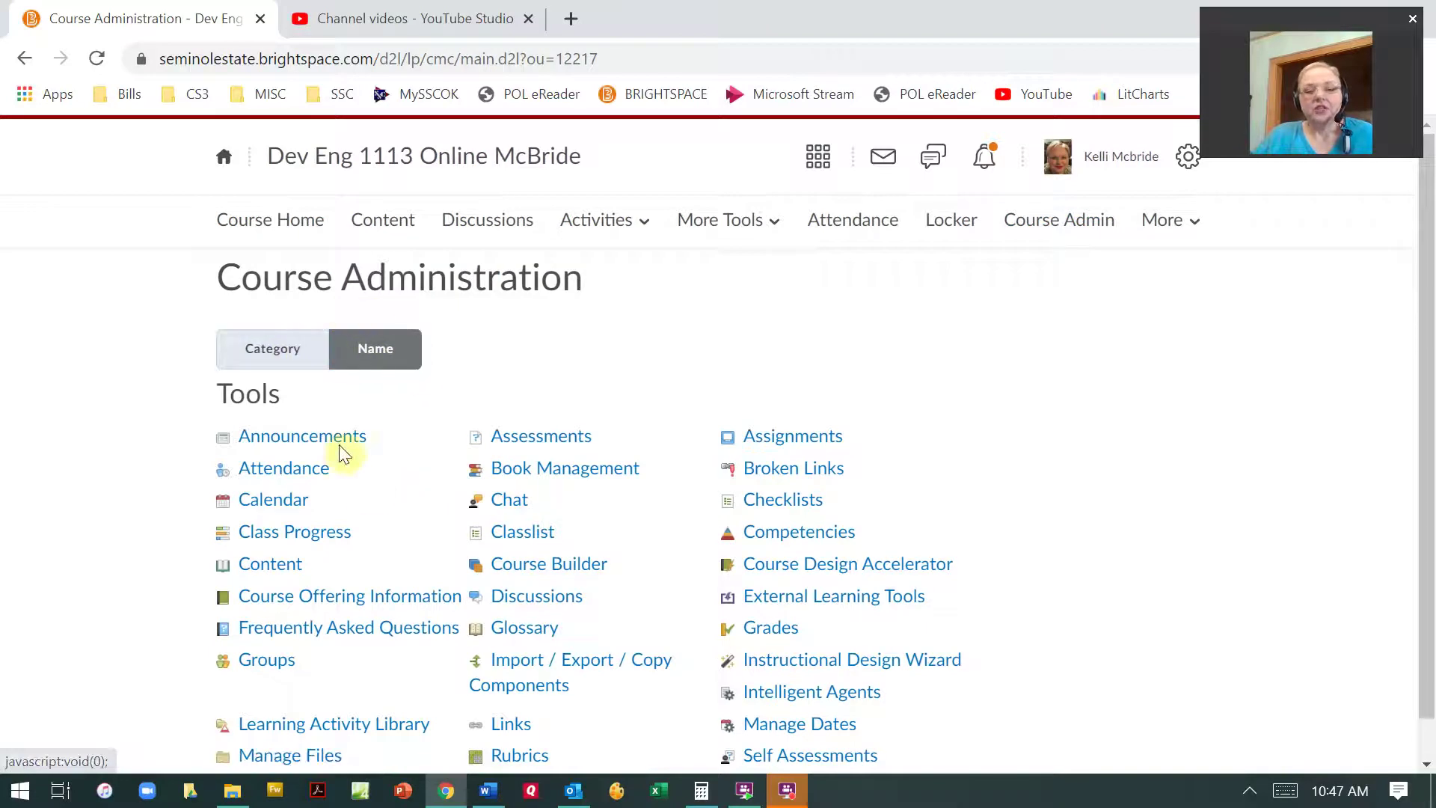
pyautogui.click(256, 346)
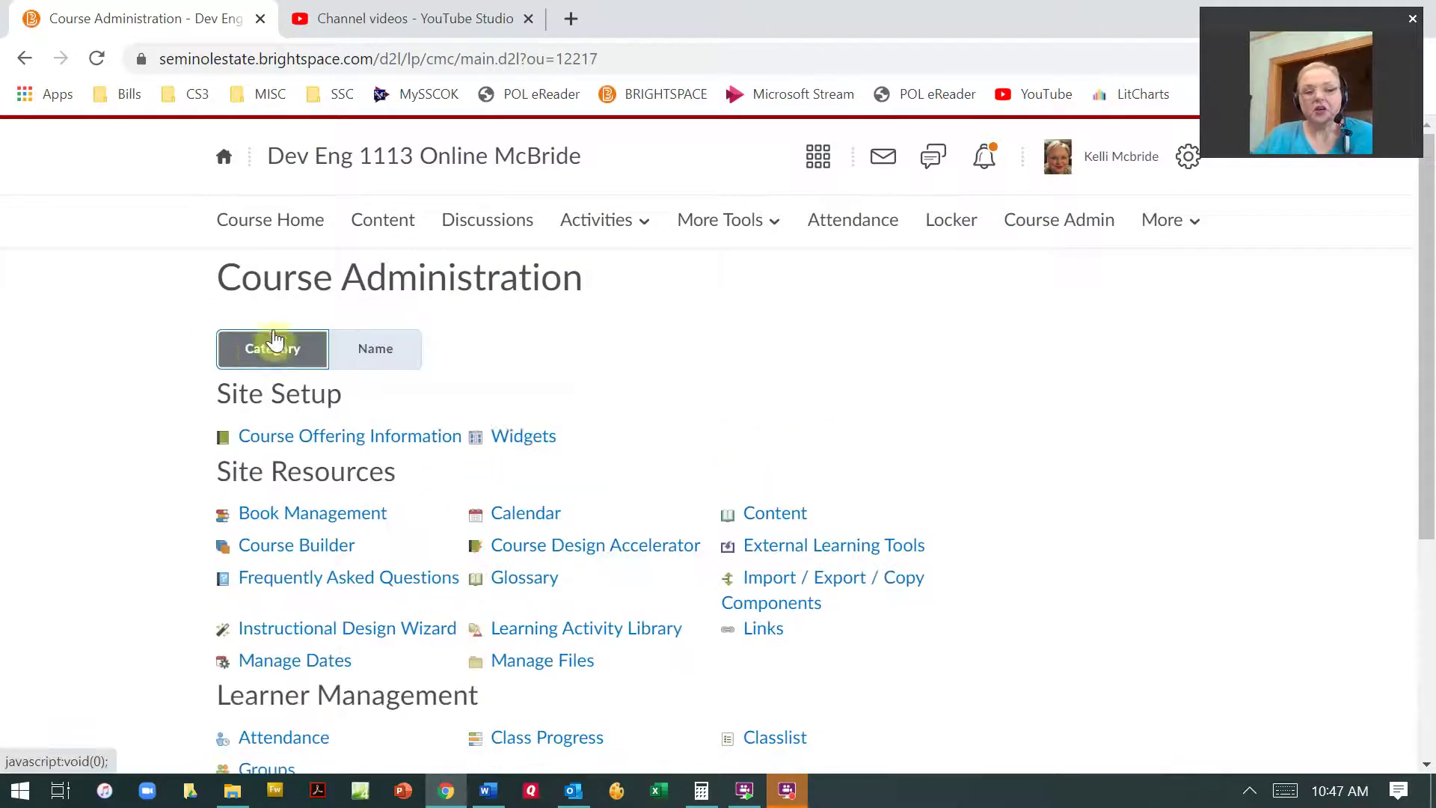
pyautogui.click(385, 370)
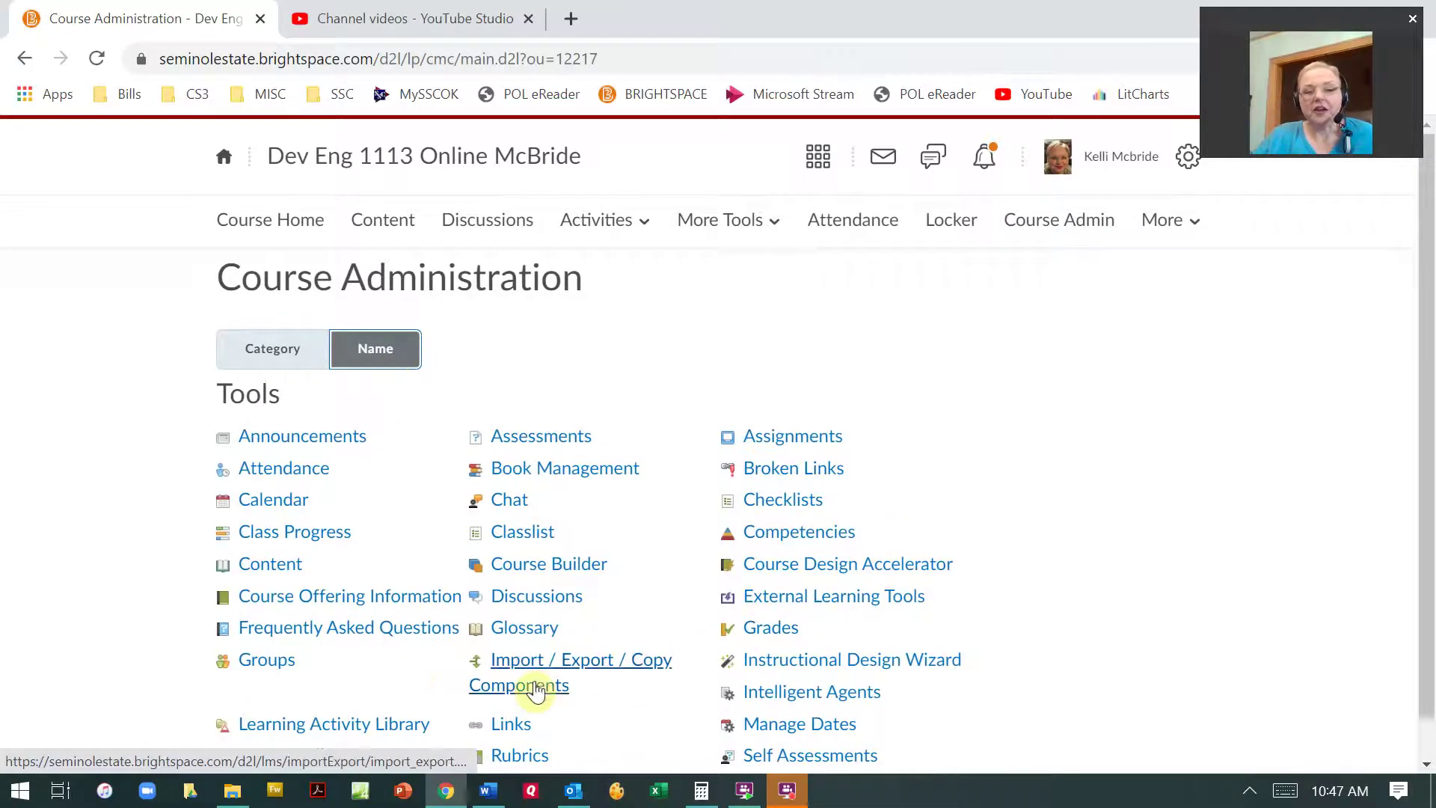
# Open Import/Export/Copy Components and try the Import, Copy from Org Unit and Export package options.
pyautogui.click(535, 689)
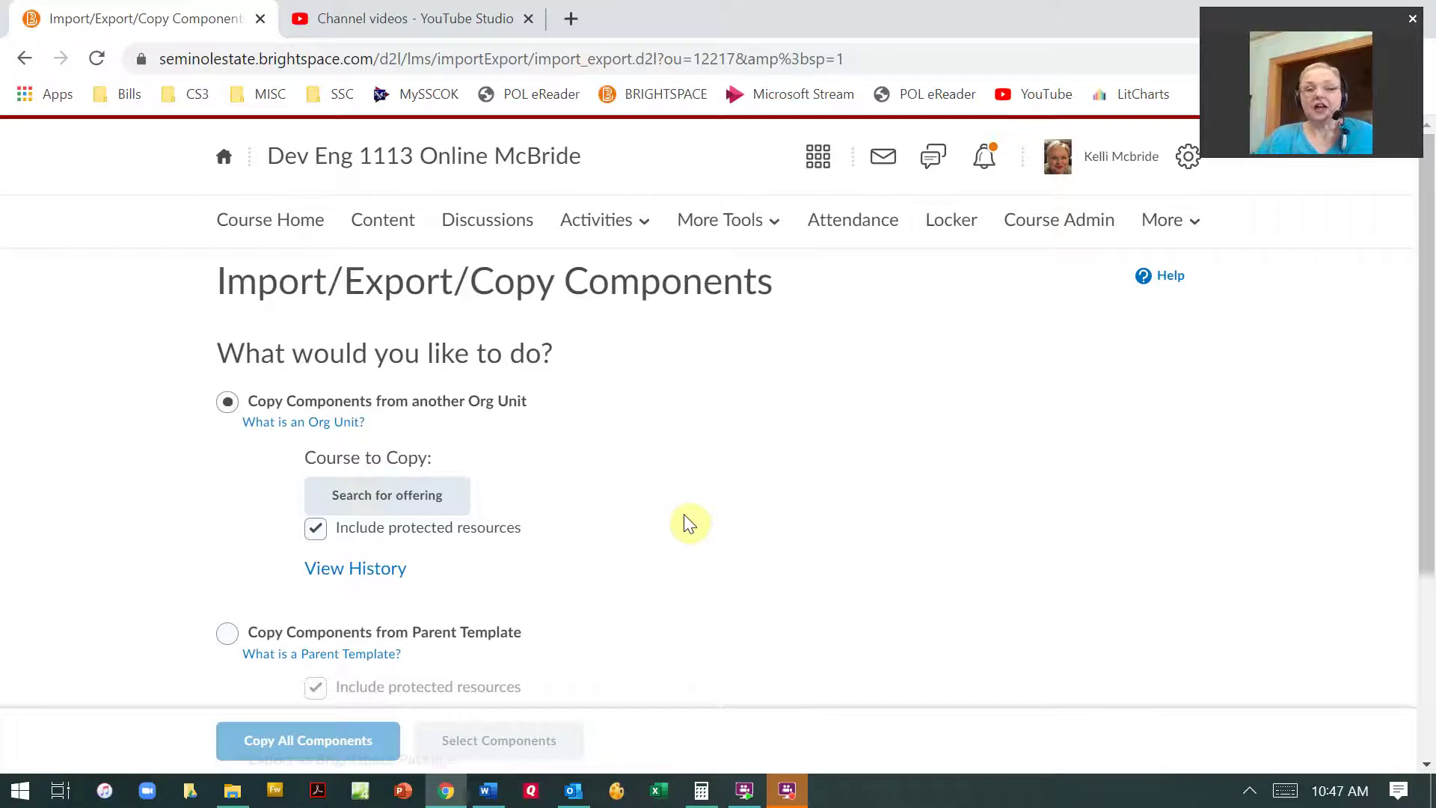
pyautogui.scroll(-3, 687, 522)
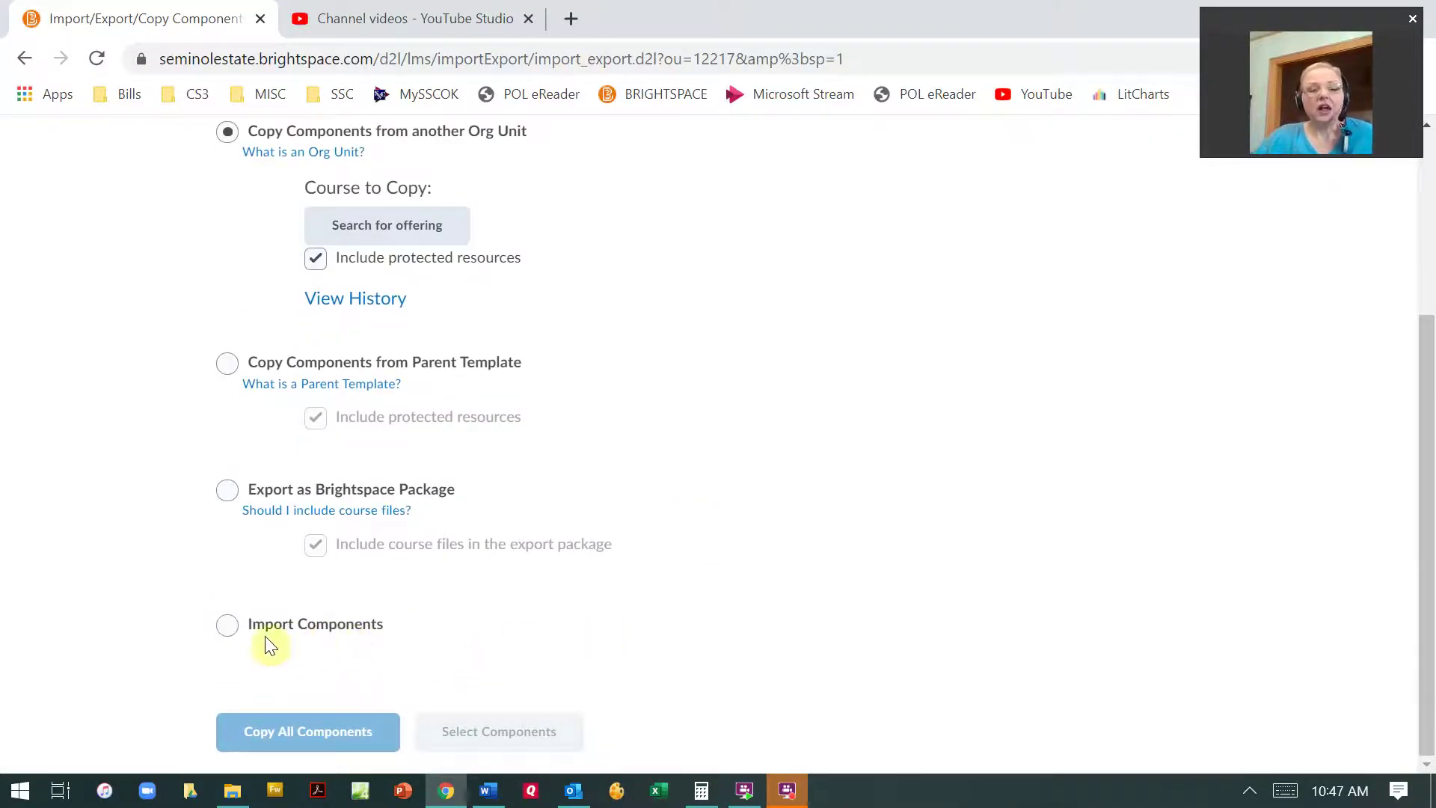
pyautogui.click(228, 625)
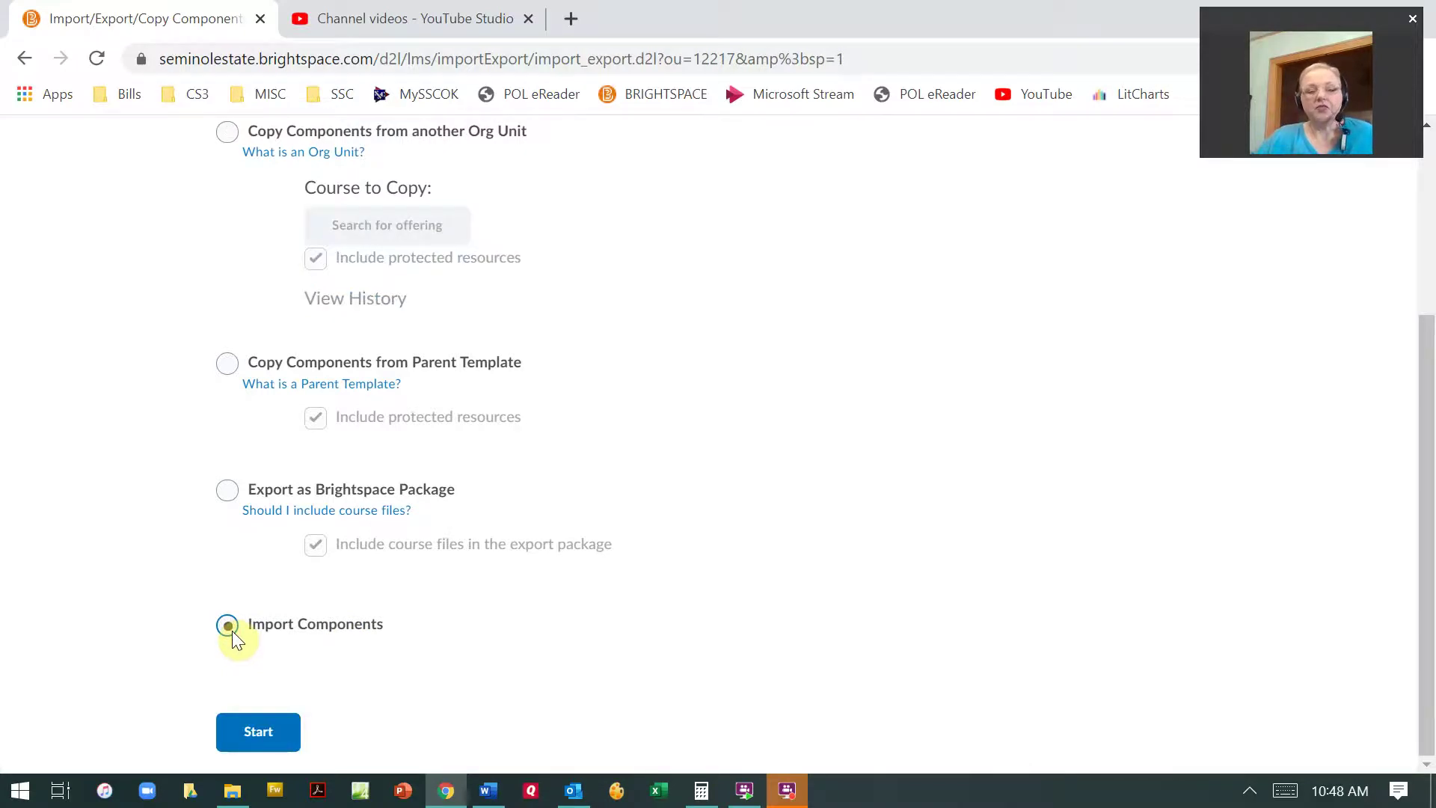
pyautogui.scroll(3, 554, 509)
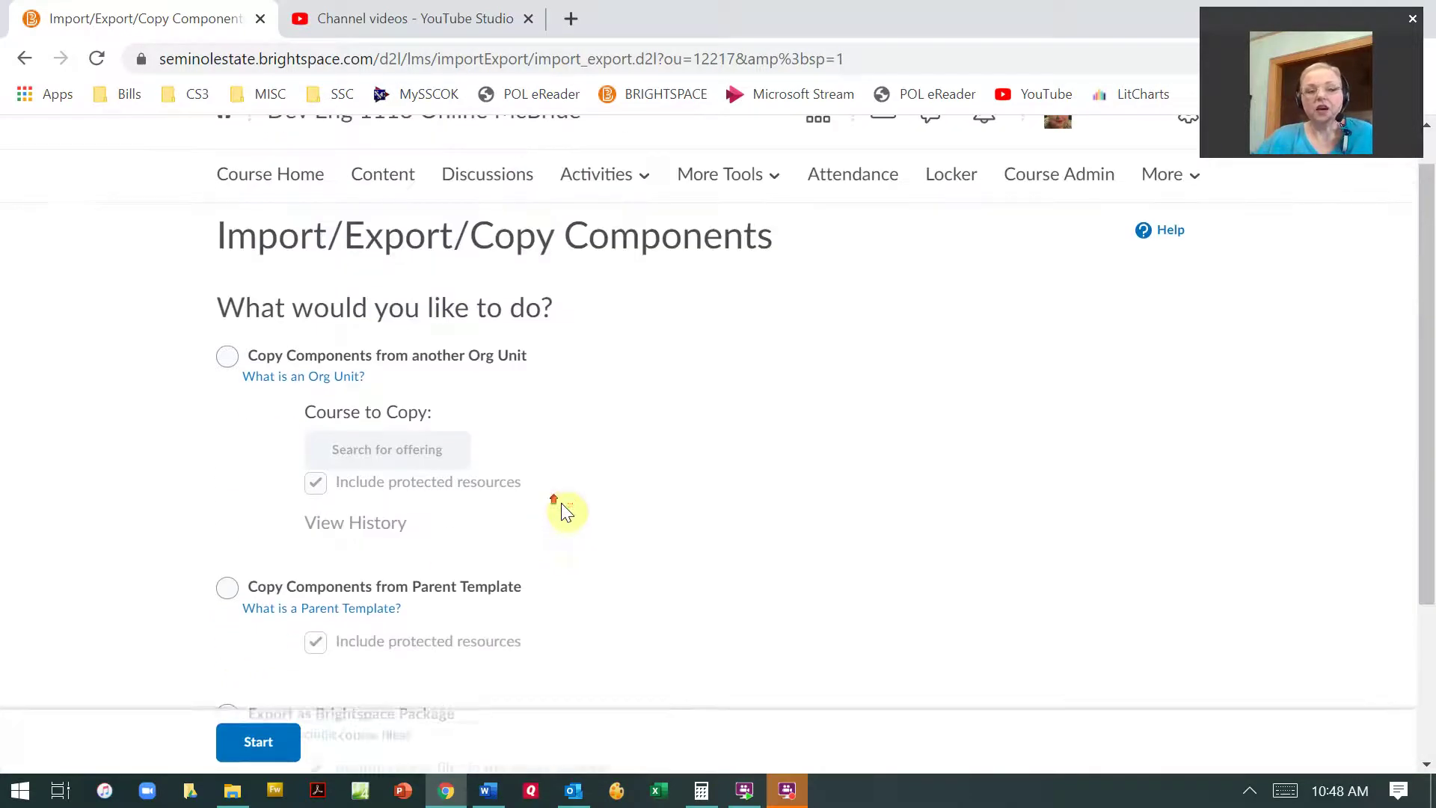
pyautogui.click(227, 357)
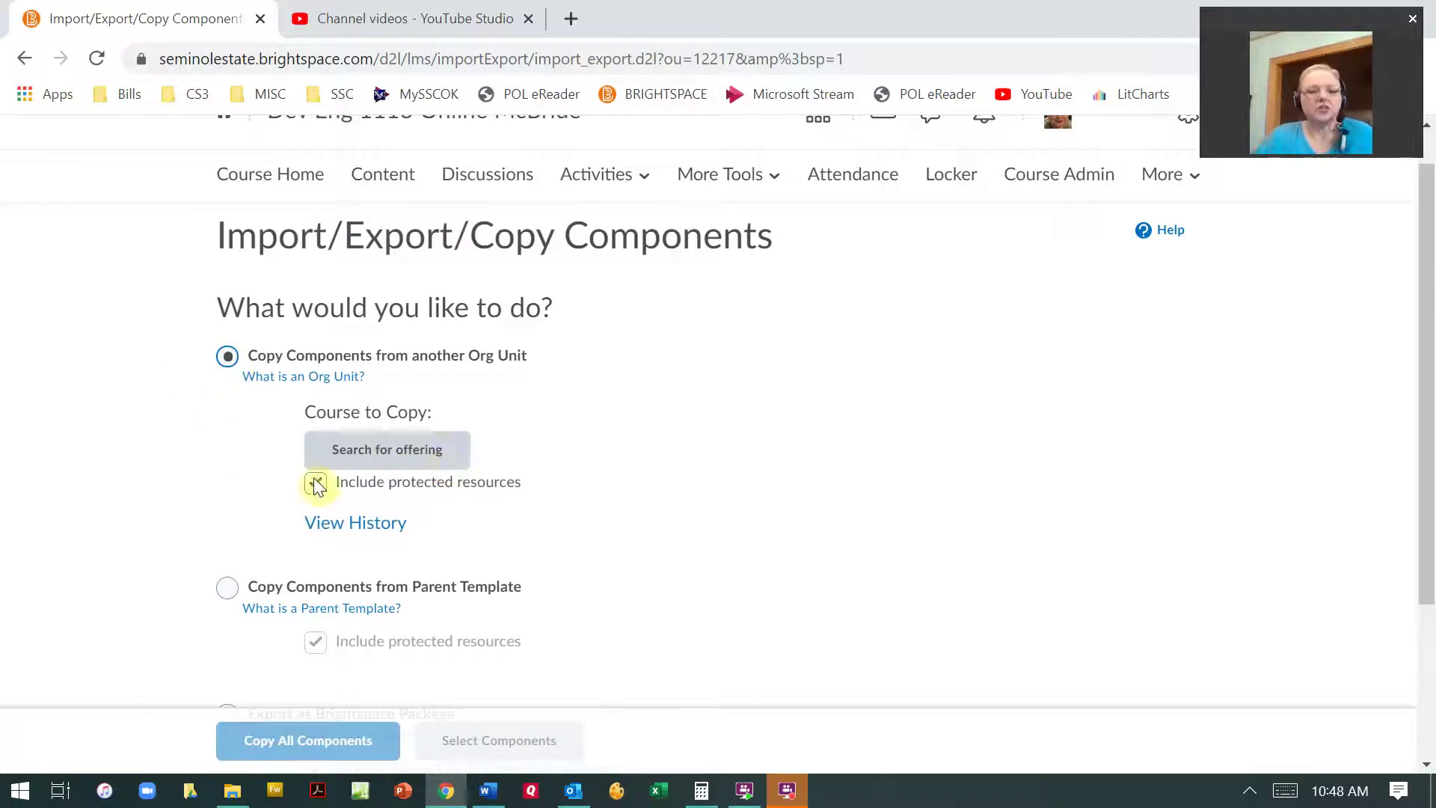
pyautogui.scroll(-3, 634, 522)
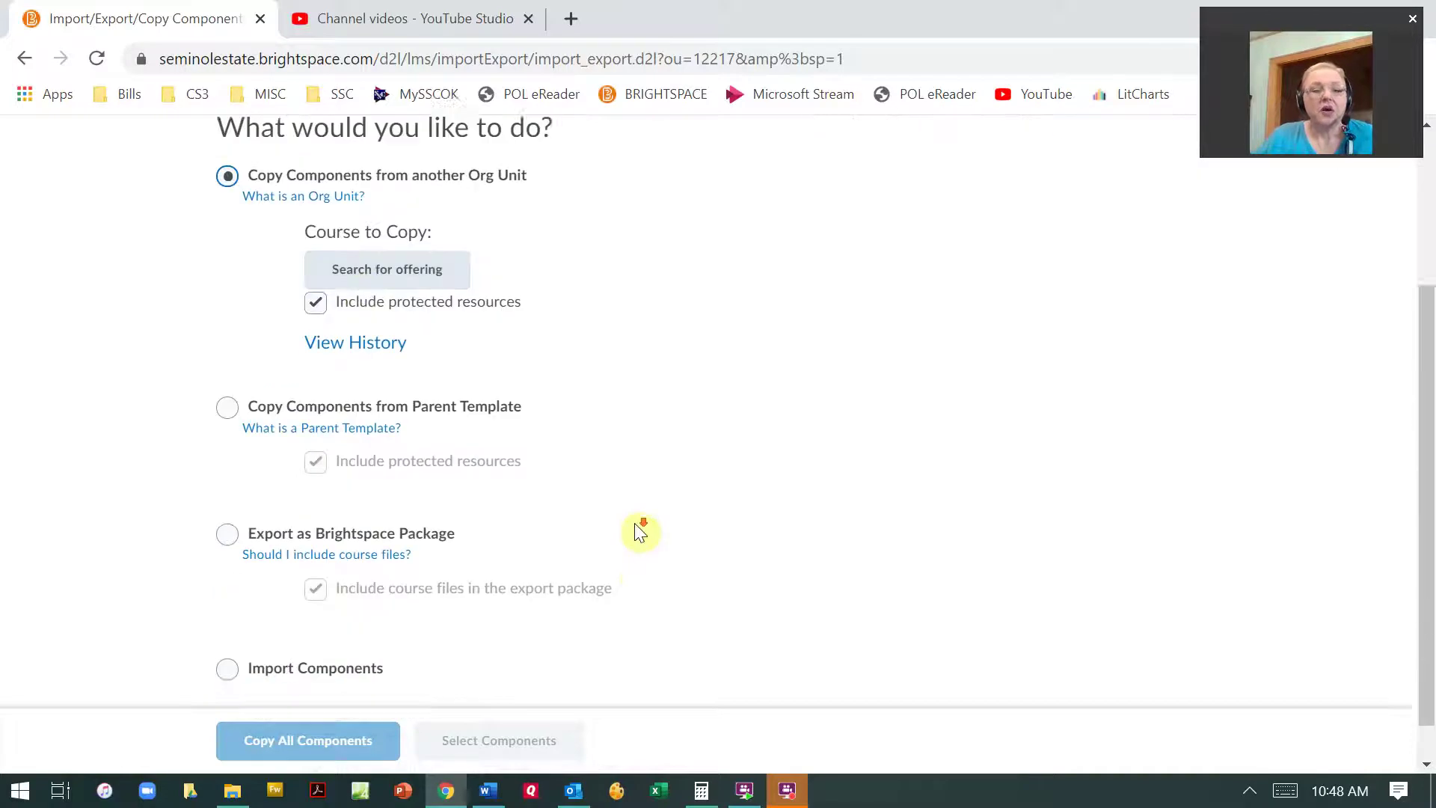
pyautogui.click(228, 491)
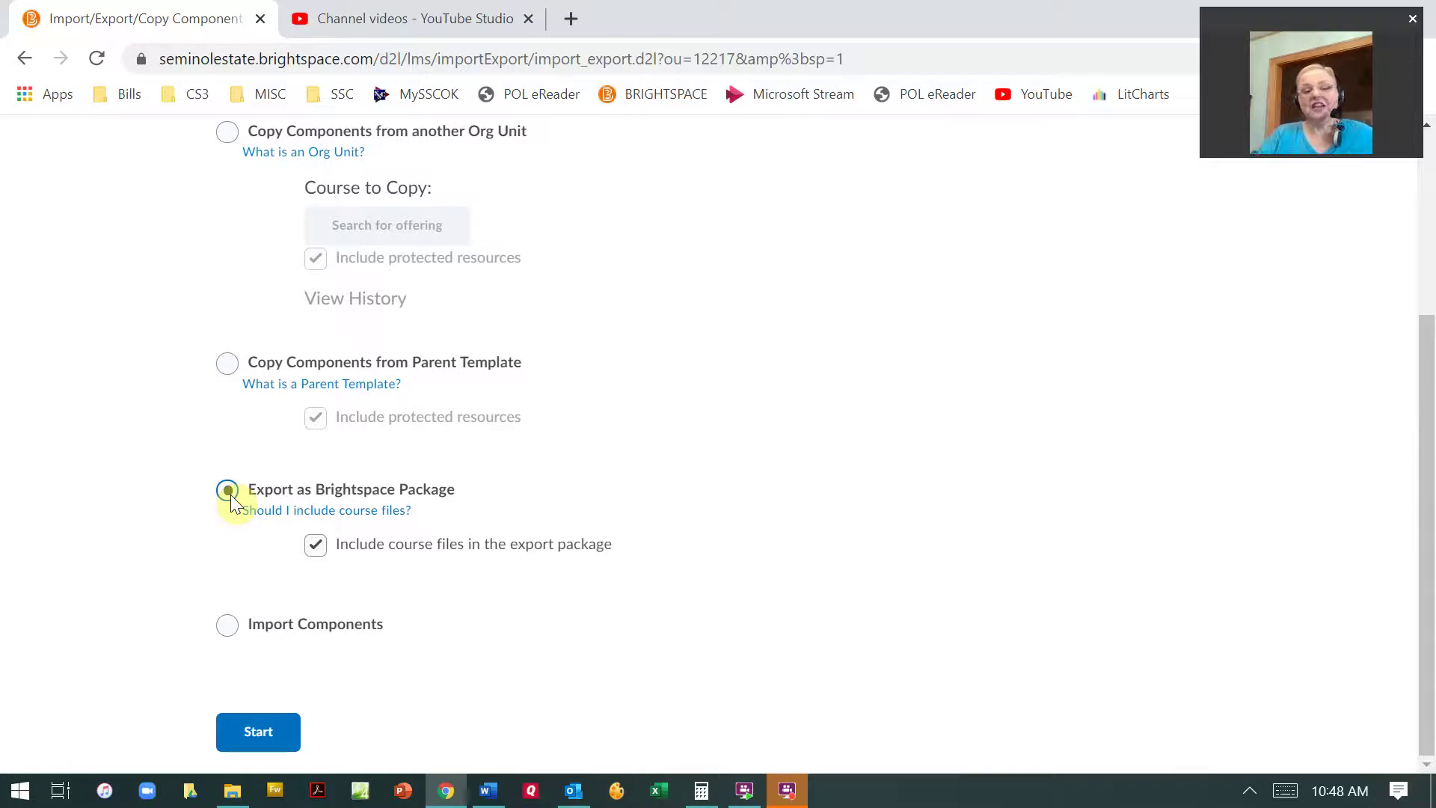
pyautogui.scroll(4, 232, 501)
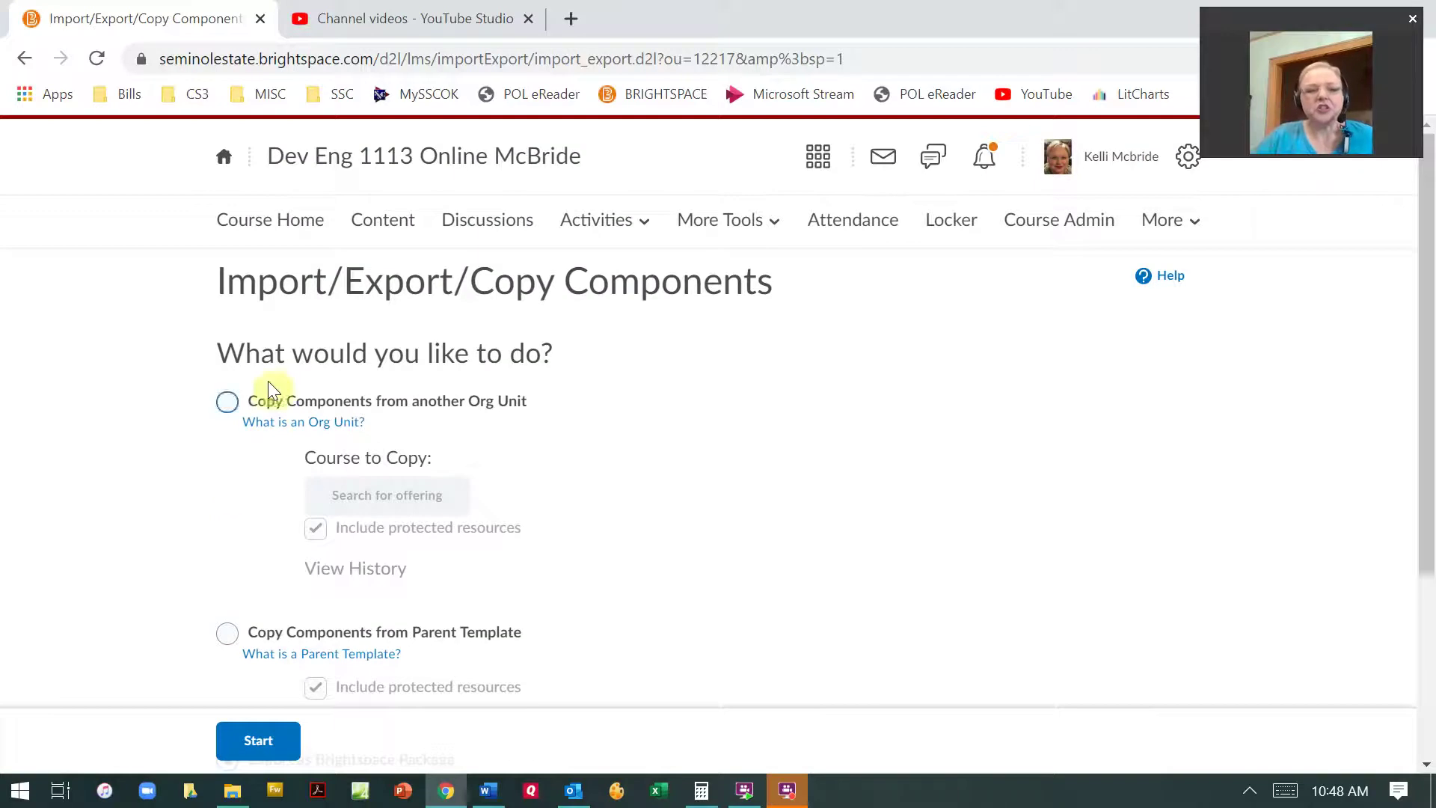
# Choose copying from another org unit and search course offerings for '1113 03'.
pyautogui.click(229, 404)
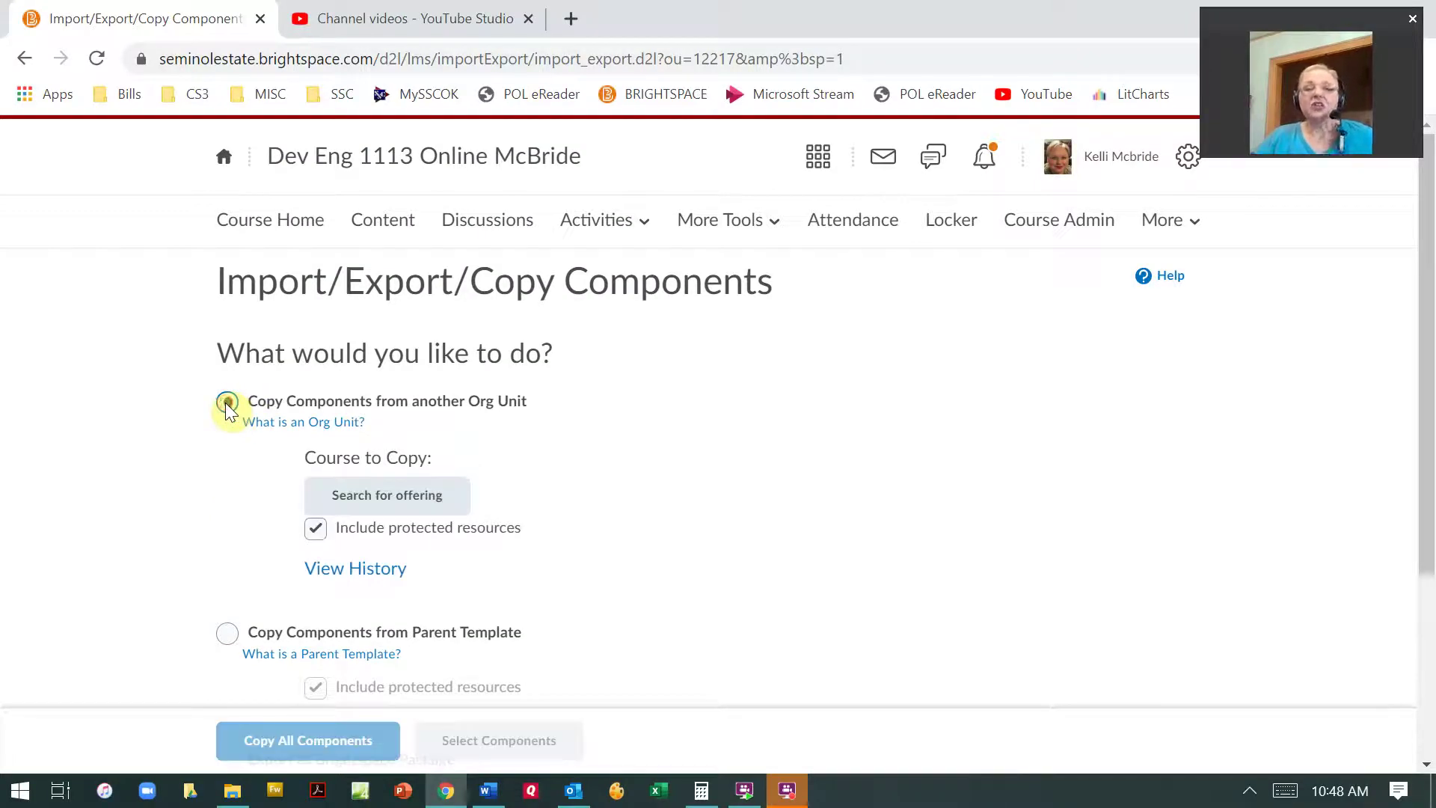
pyautogui.click(416, 495)
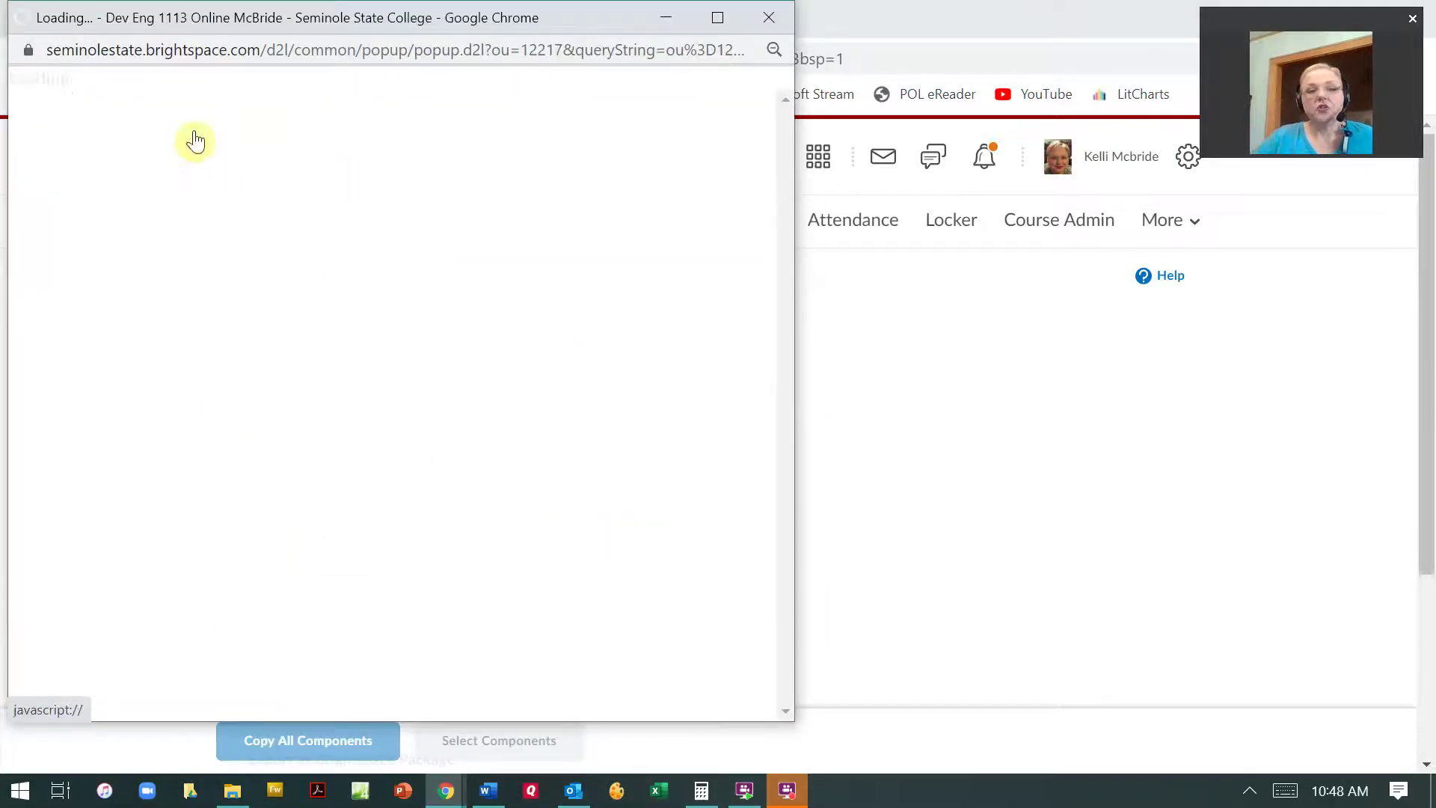
pyautogui.click(144, 124)
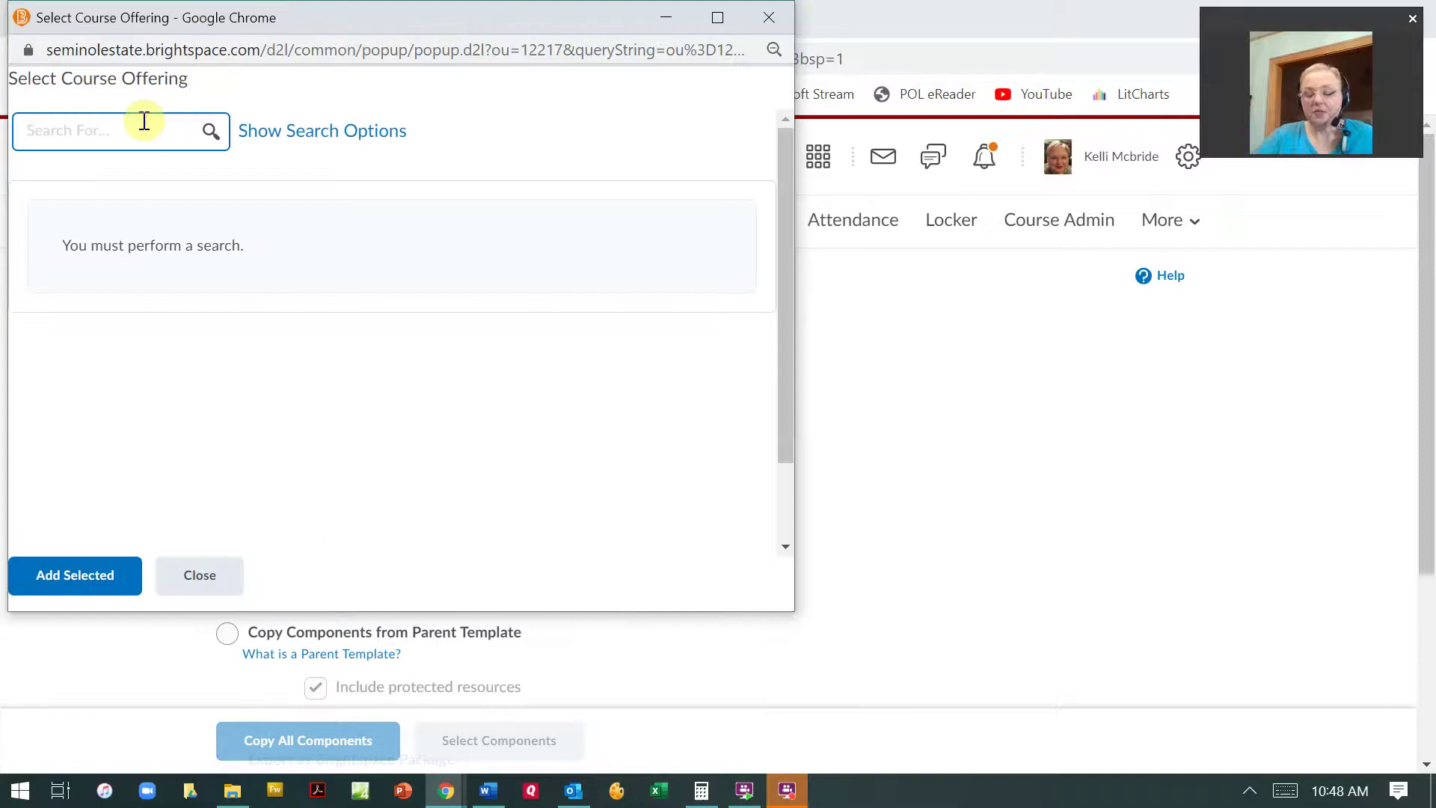
pyautogui.write('1113')
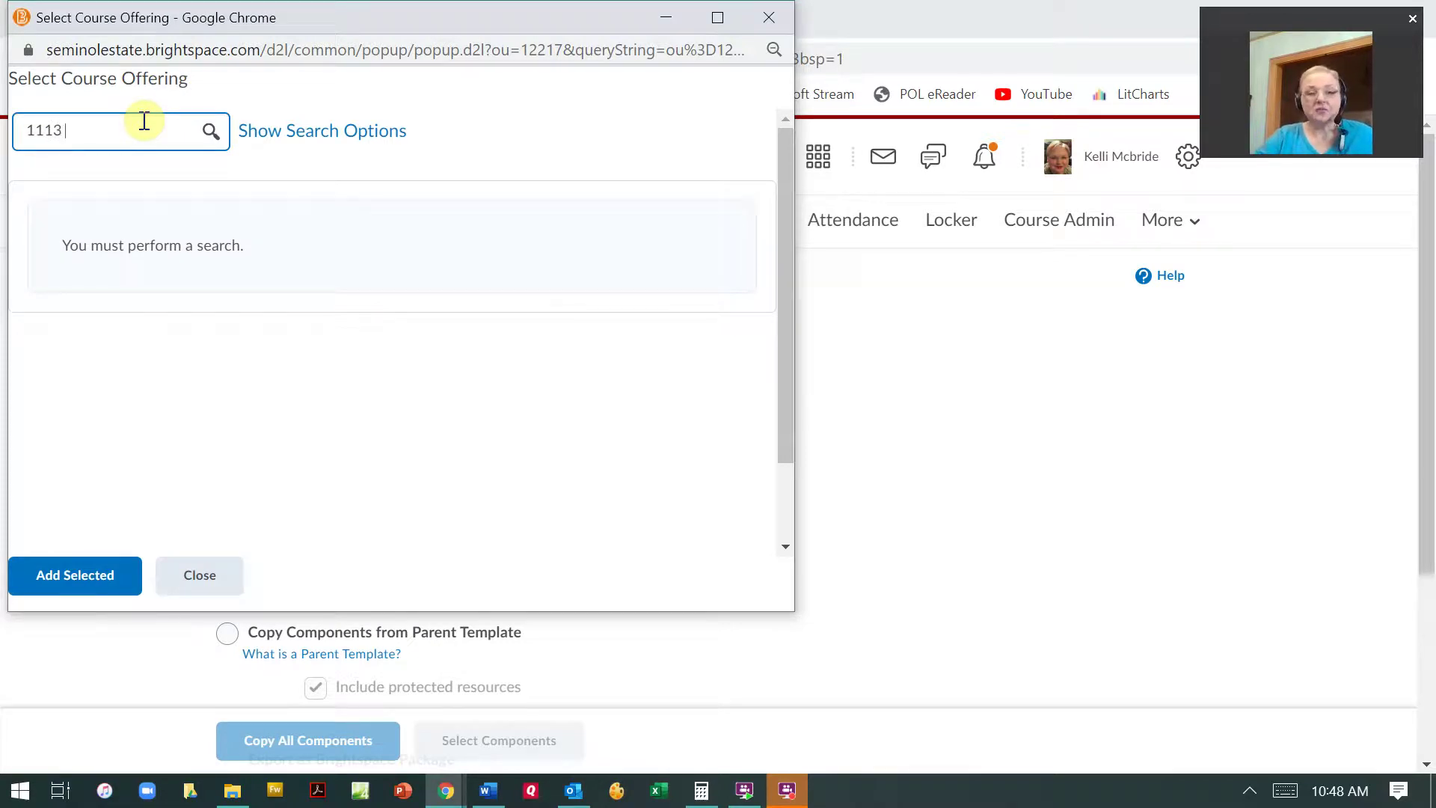
pyautogui.write(' 03')
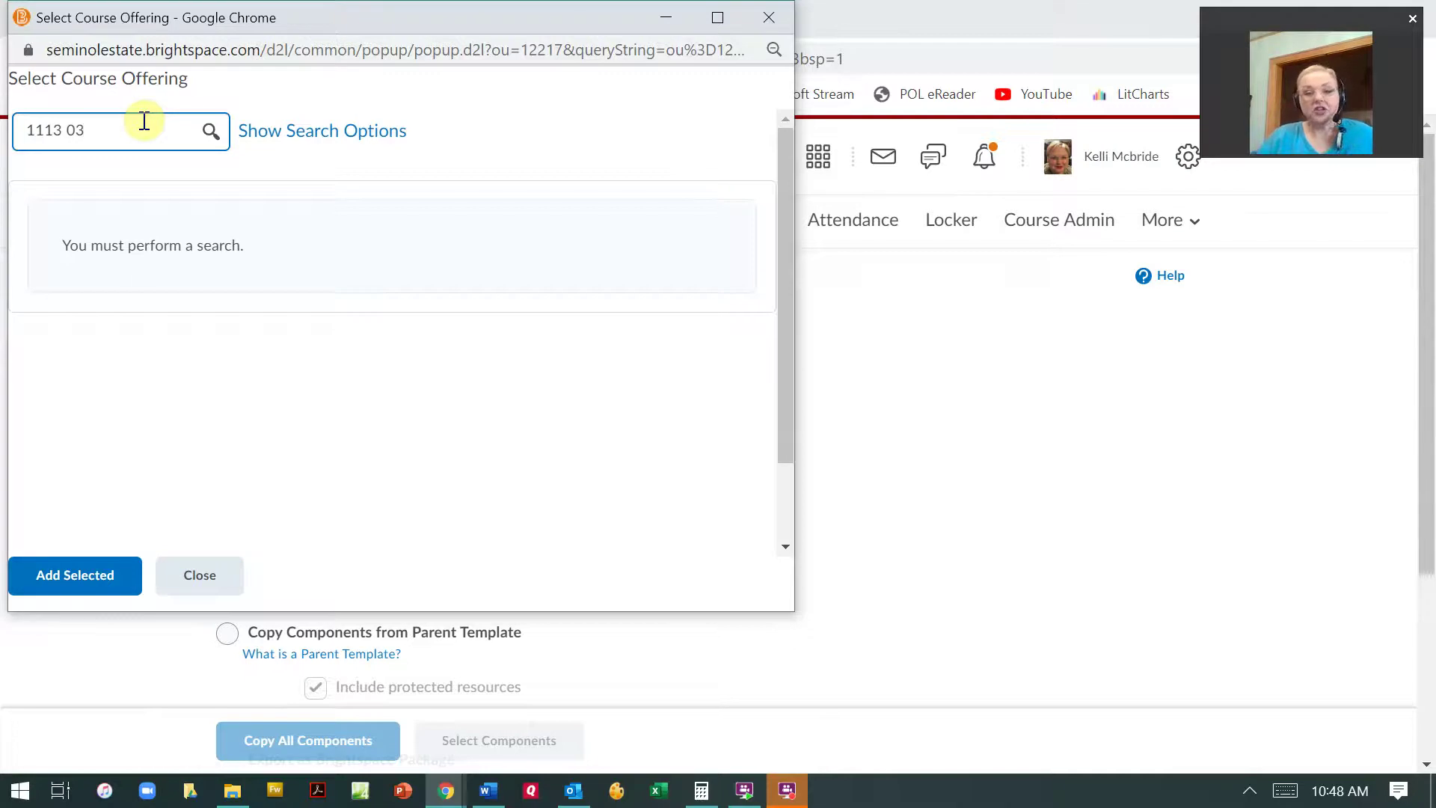
pyautogui.click(211, 133)
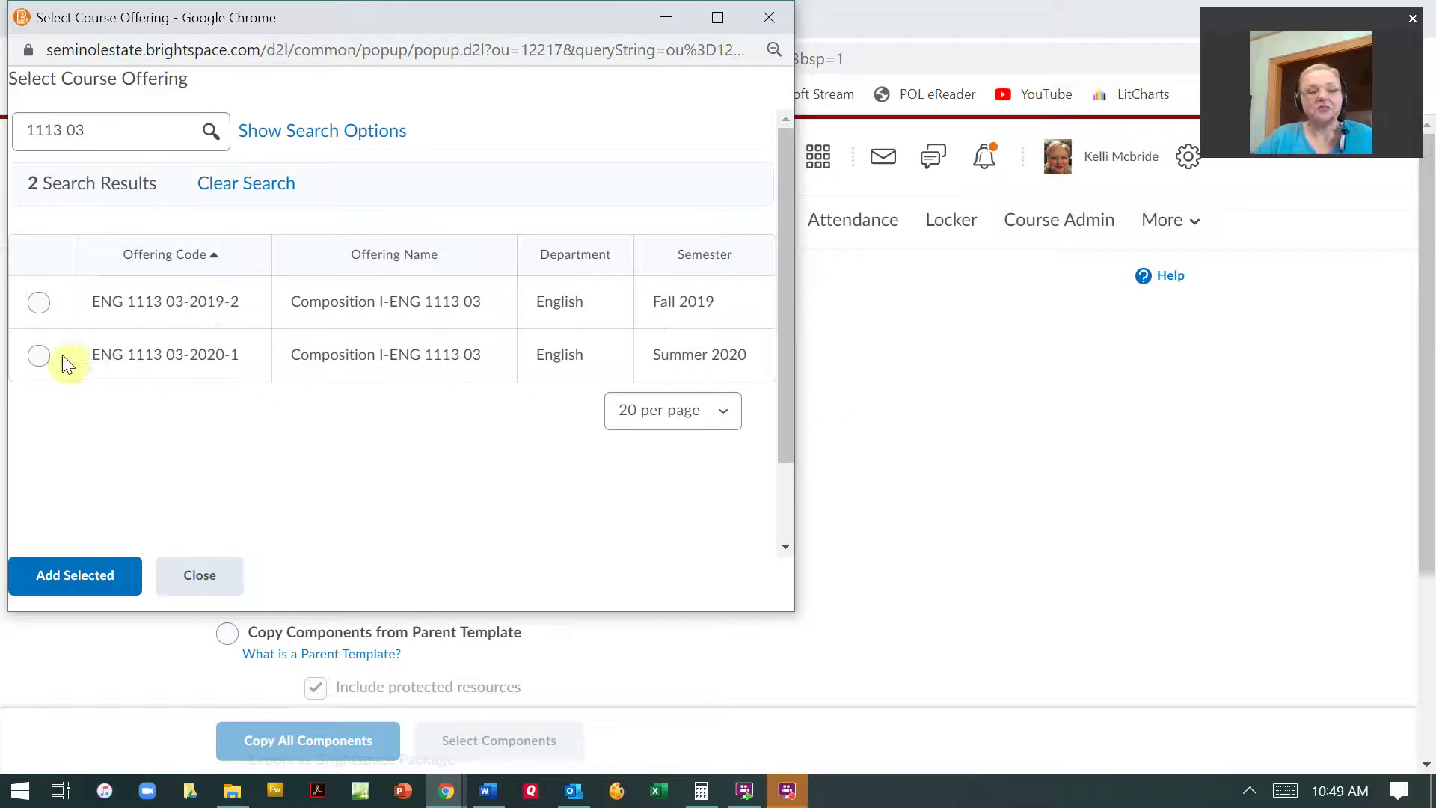
# Add the Summer 2020 ENG 1113 03 offering as the source and choose Select Components.
pyautogui.click(35, 357)
pyautogui.click(52, 582)
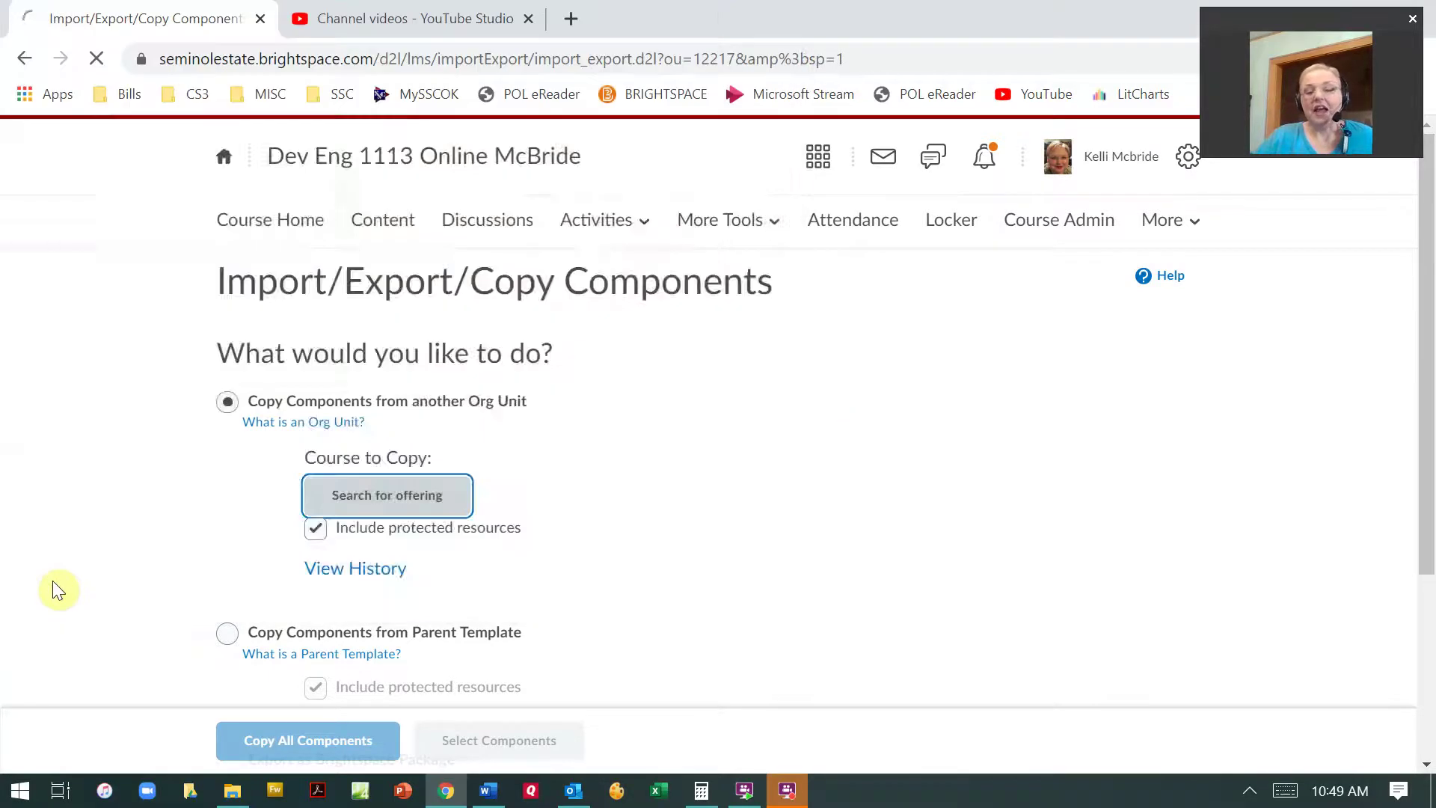
pyautogui.scroll(-4, 753, 585)
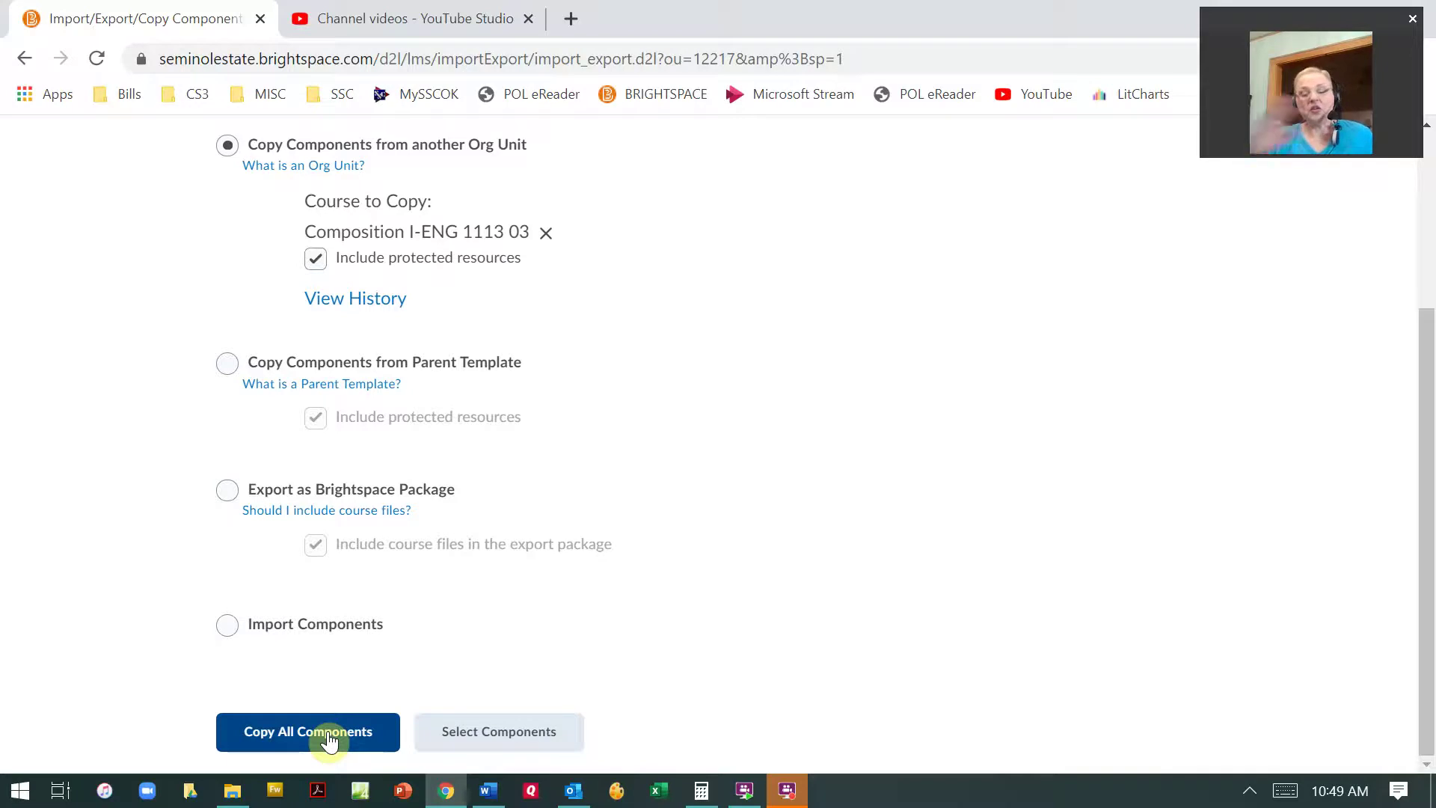
pyautogui.click(451, 736)
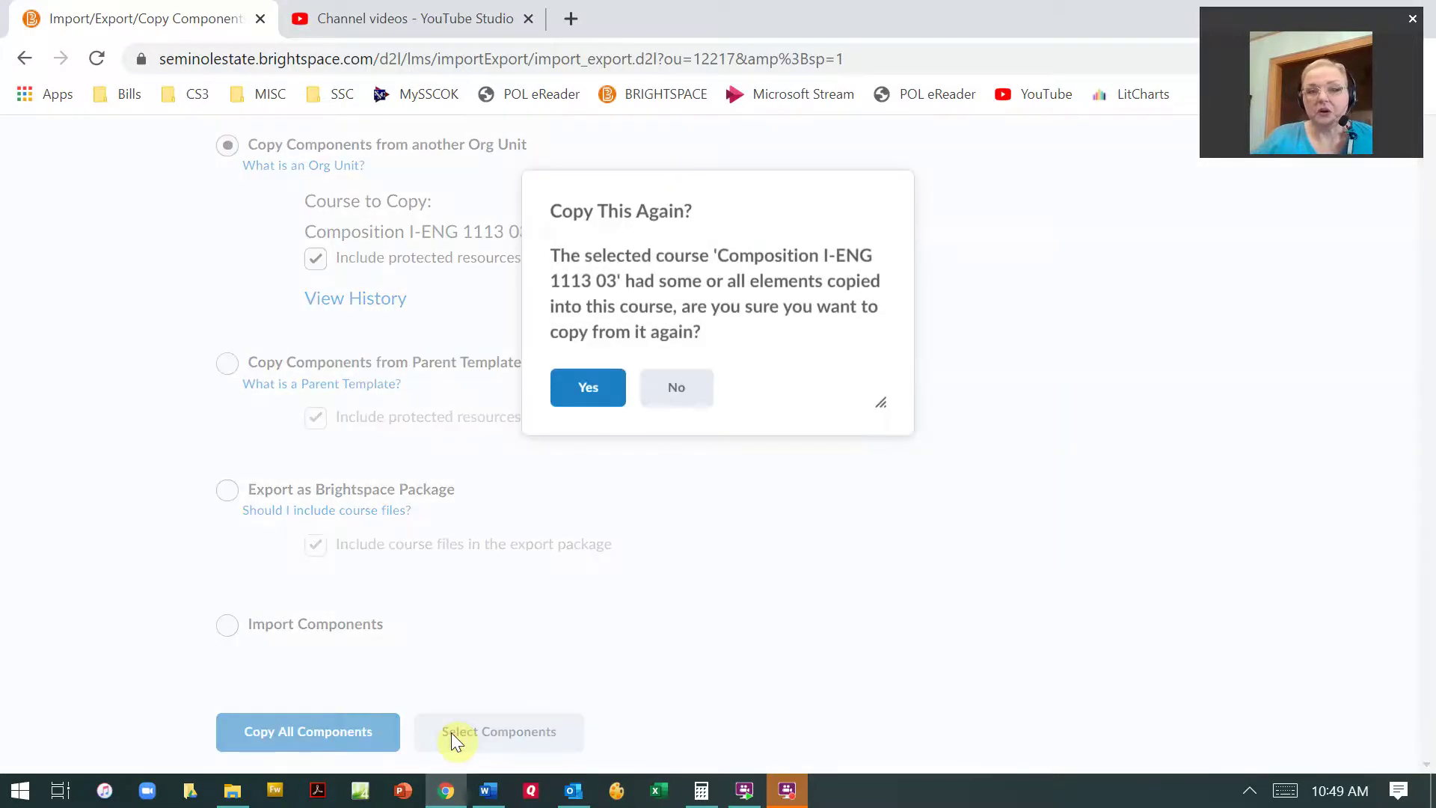
# Accept copying from the same course again and include Assessments with individual item selection.
pyautogui.click(589, 407)
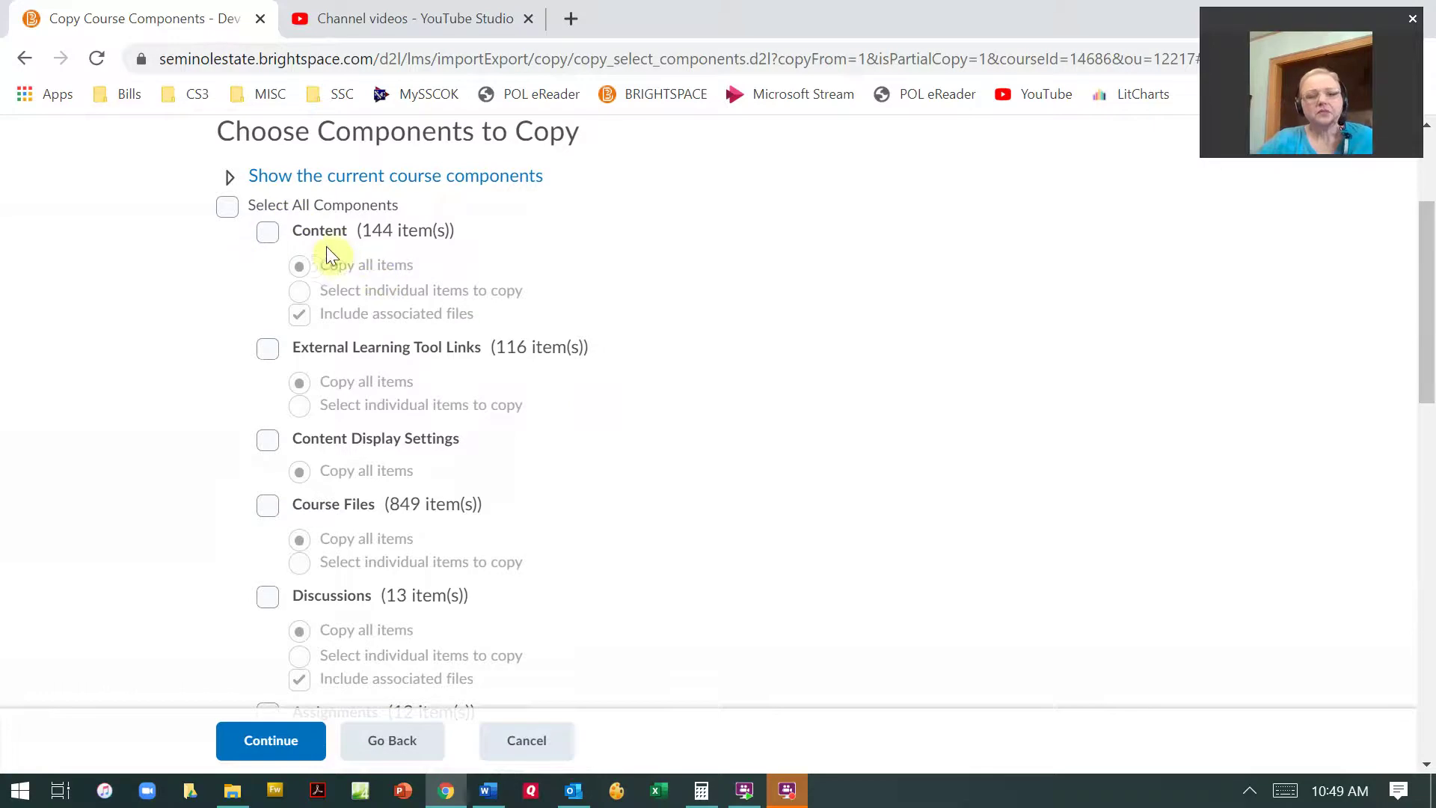
pyautogui.scroll(-10, 452, 539)
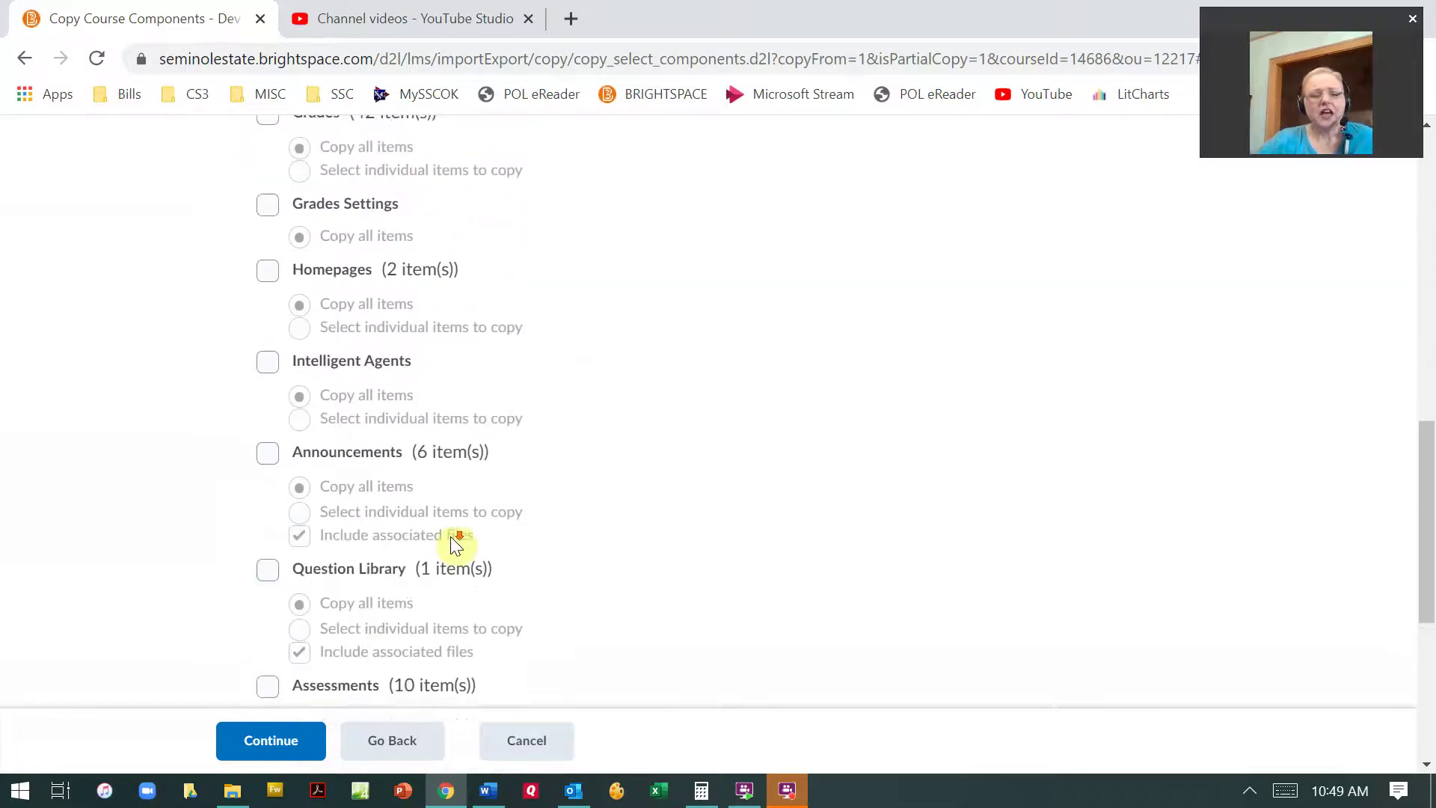
pyautogui.scroll(-5, 454, 541)
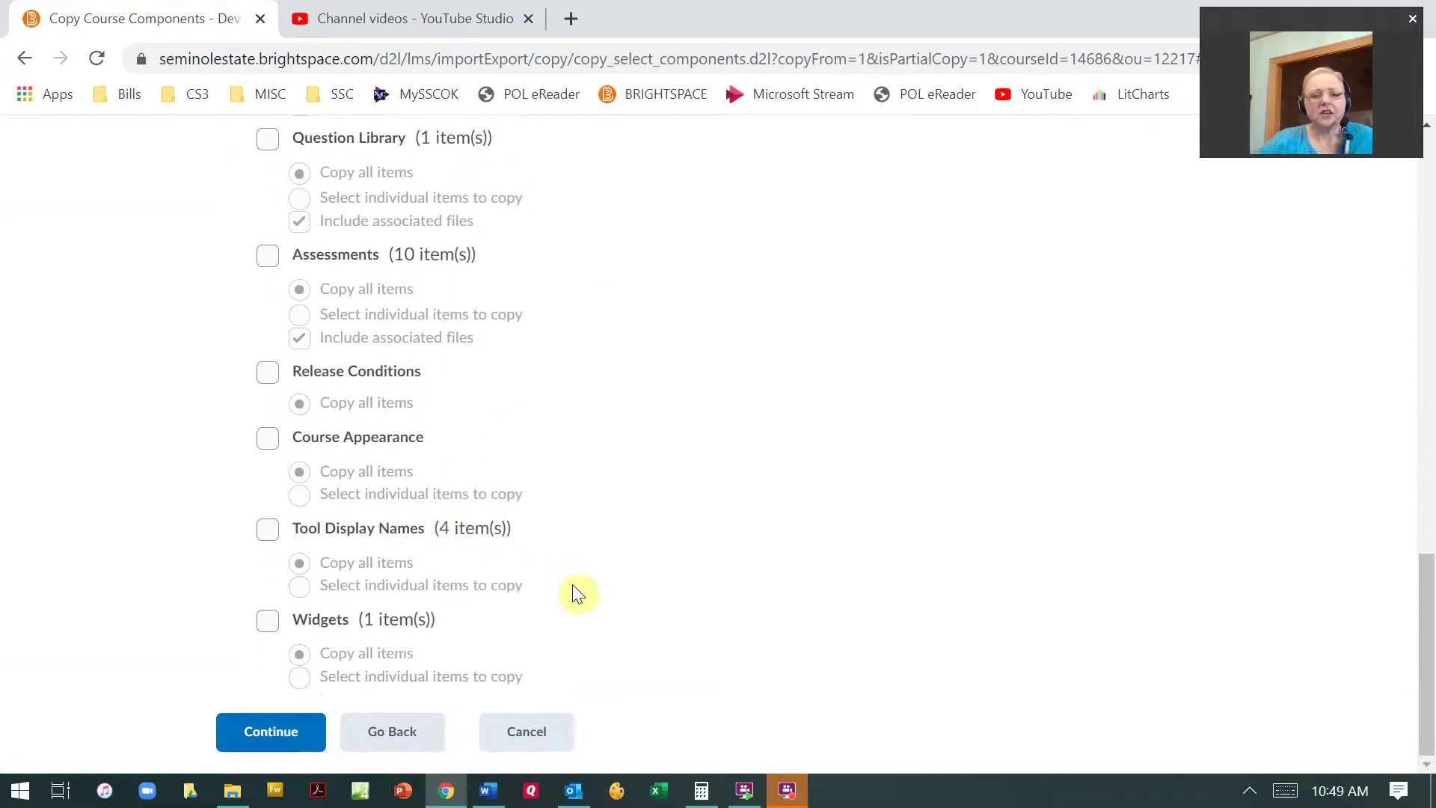
pyautogui.scroll(2, 581, 598)
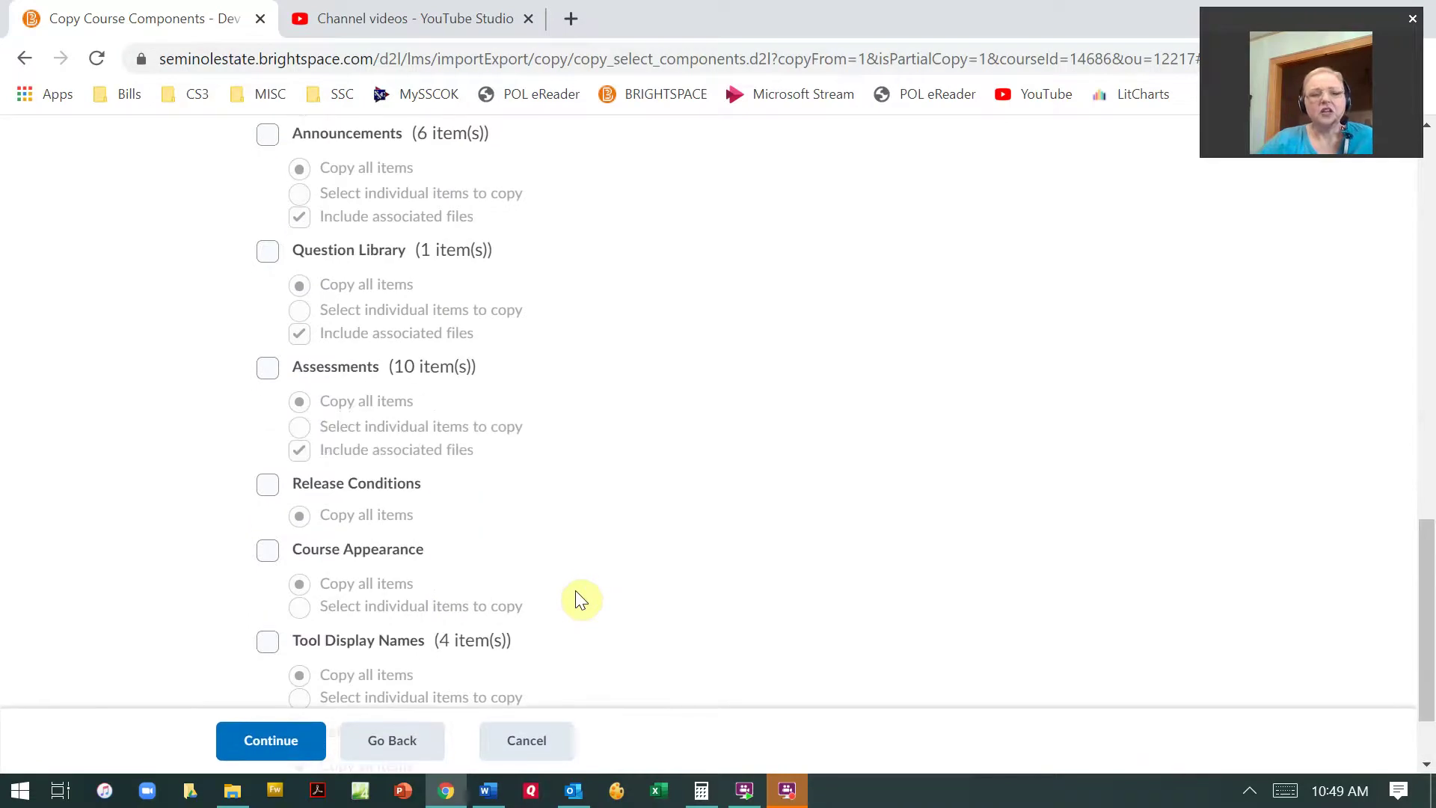
pyautogui.scroll(10, 581, 598)
pyautogui.scroll(5, 581, 599)
pyautogui.scroll(-12, 581, 598)
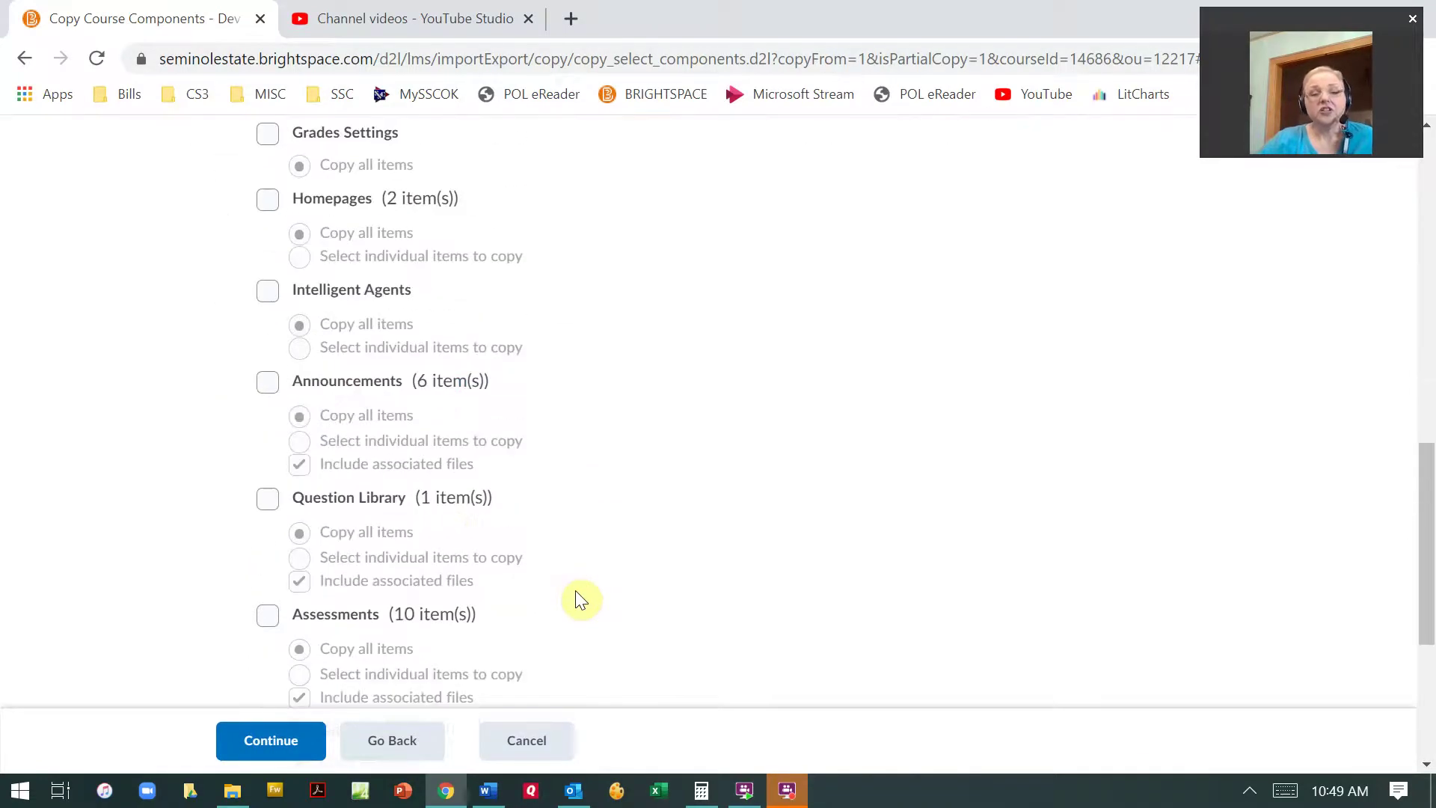
pyautogui.scroll(-3, 580, 598)
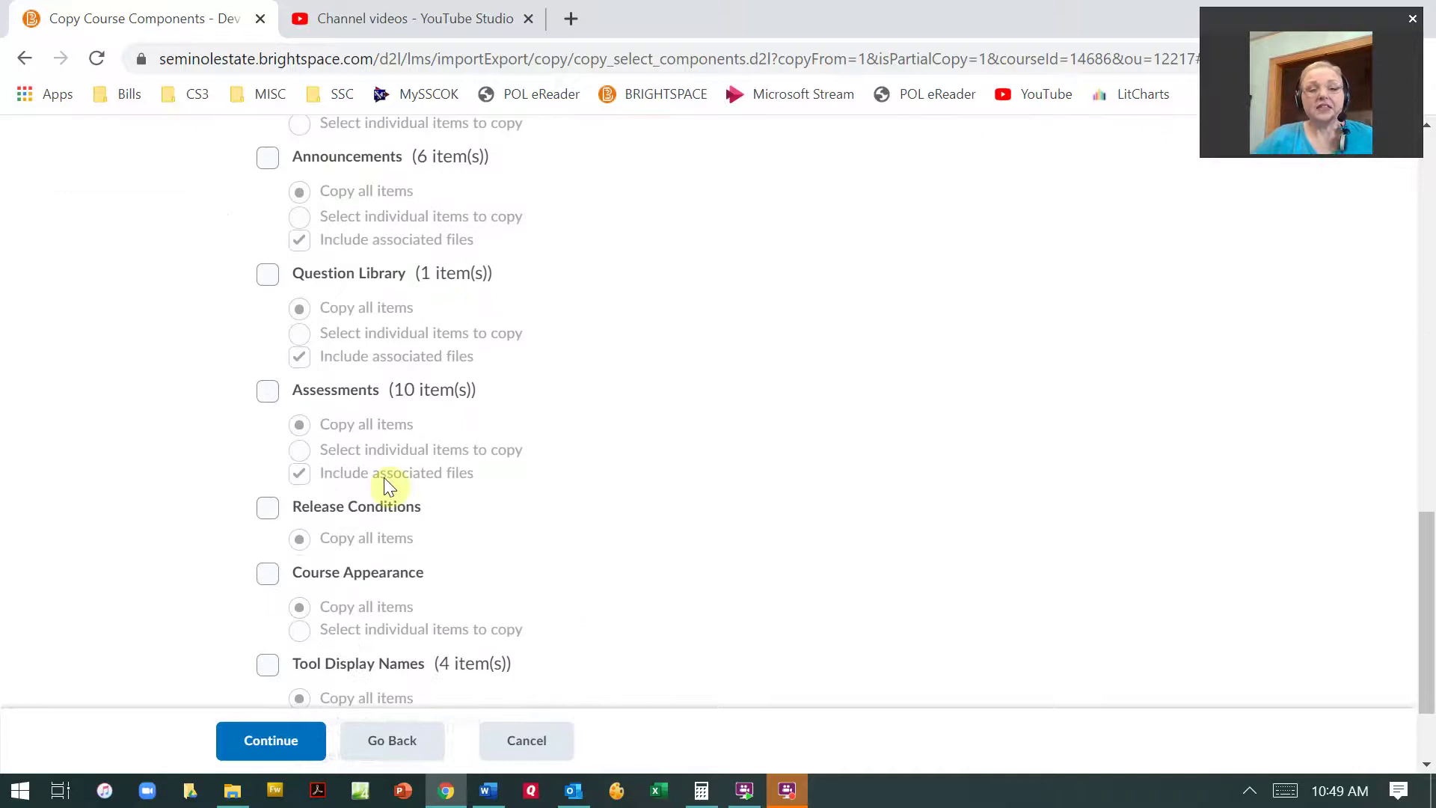
pyautogui.click(267, 391)
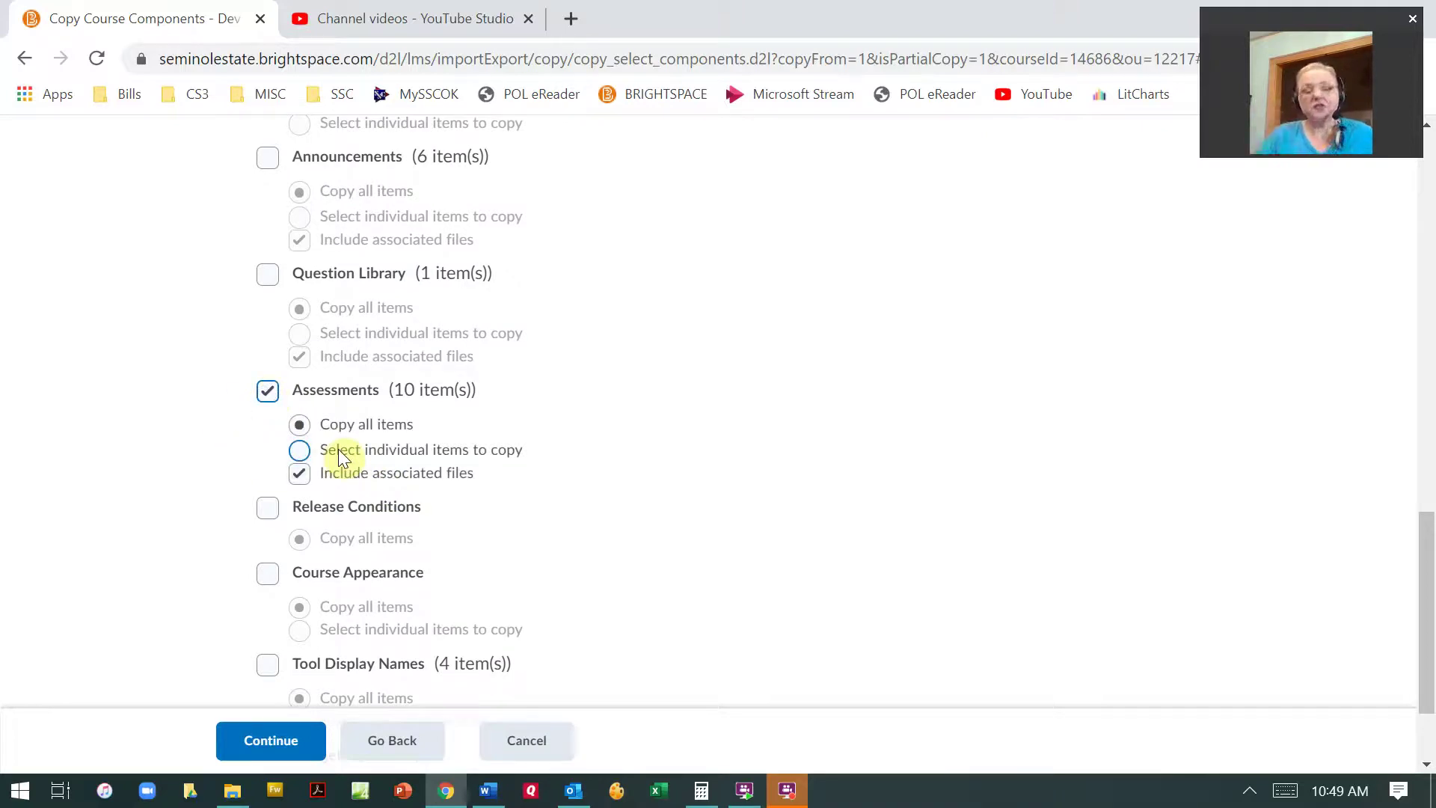
pyautogui.click(298, 451)
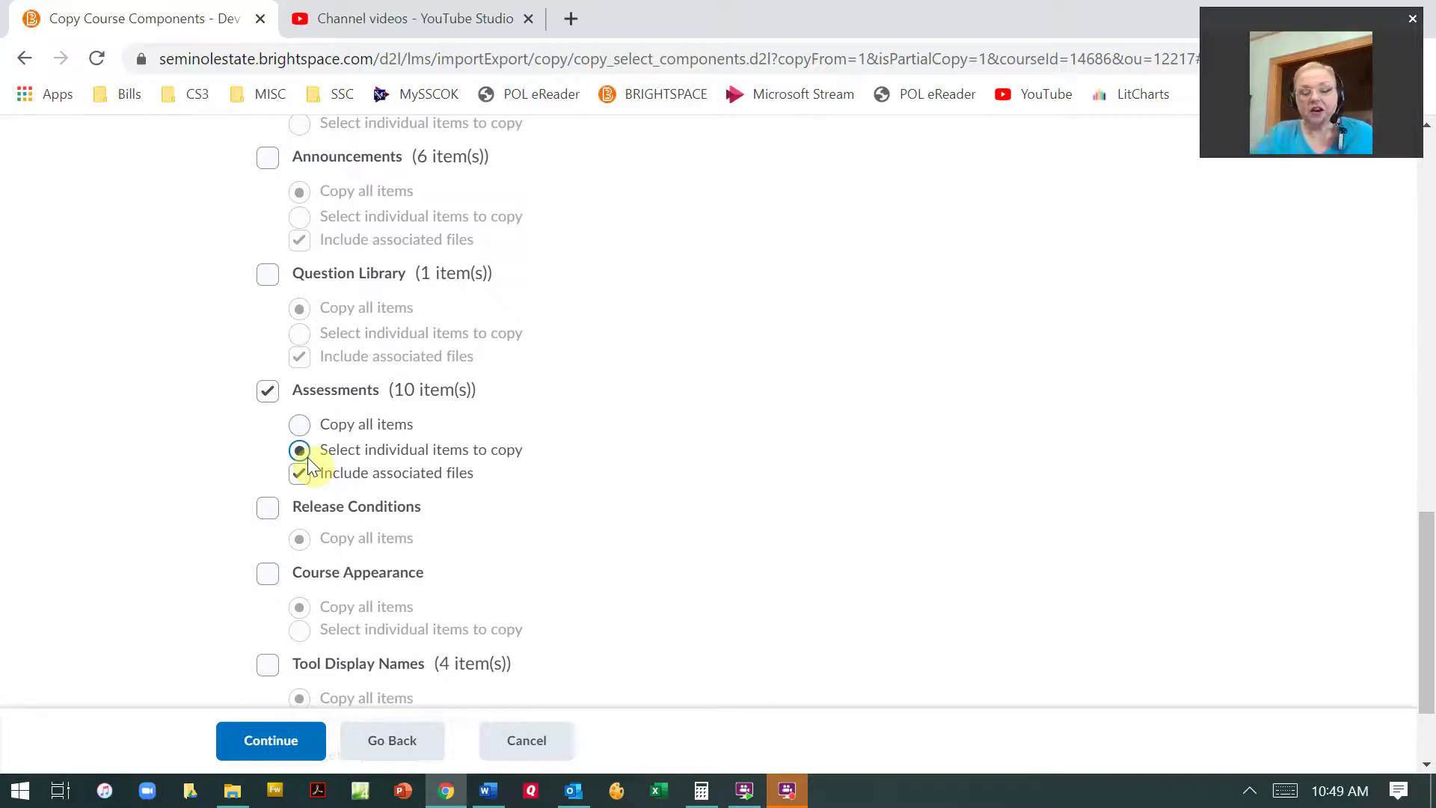
# Include Announcements, Intelligent Agents and Grades, each set to select individual items.
pyautogui.scroll(4, 329, 419)
pyautogui.click(268, 493)
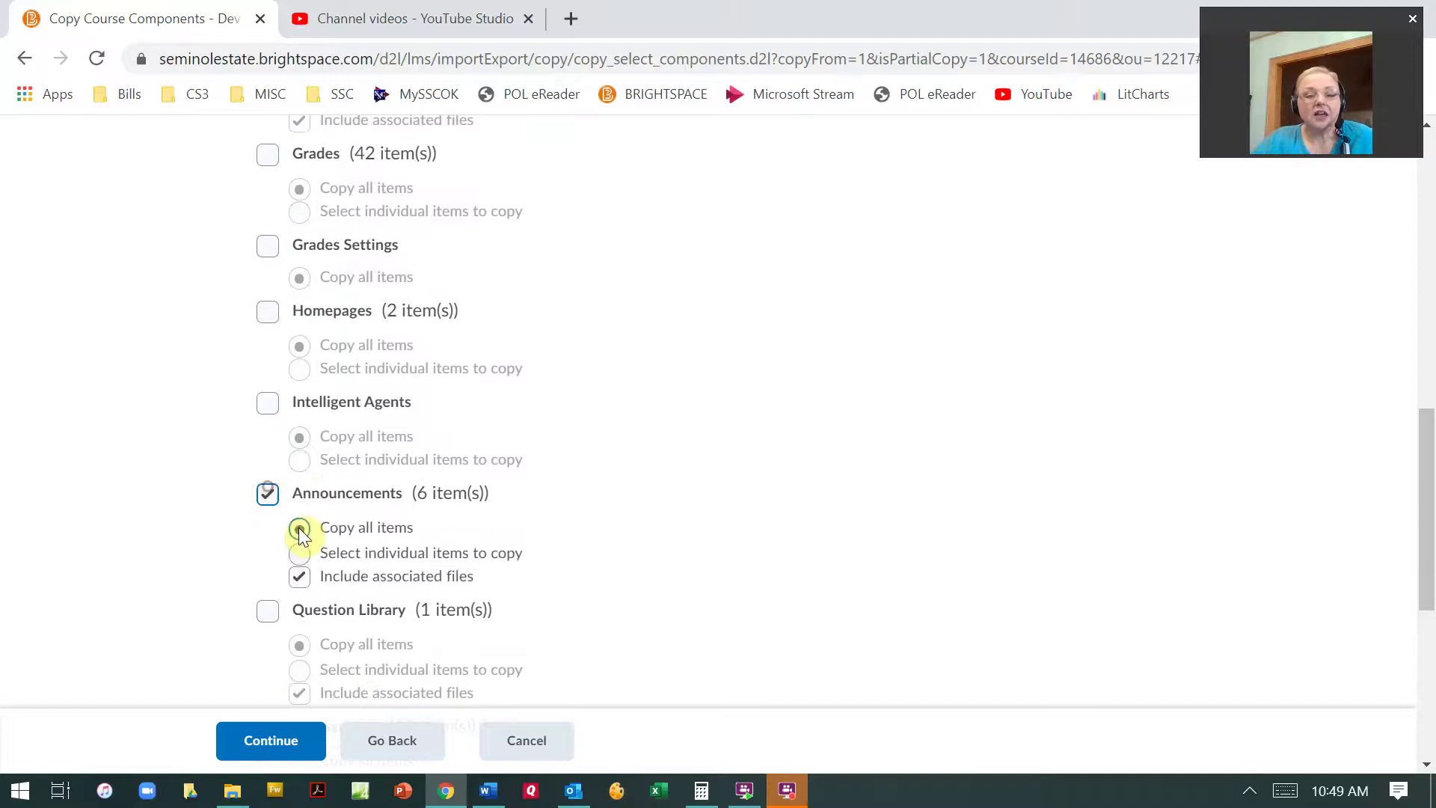
pyautogui.click(299, 553)
pyautogui.click(268, 403)
pyautogui.click(299, 460)
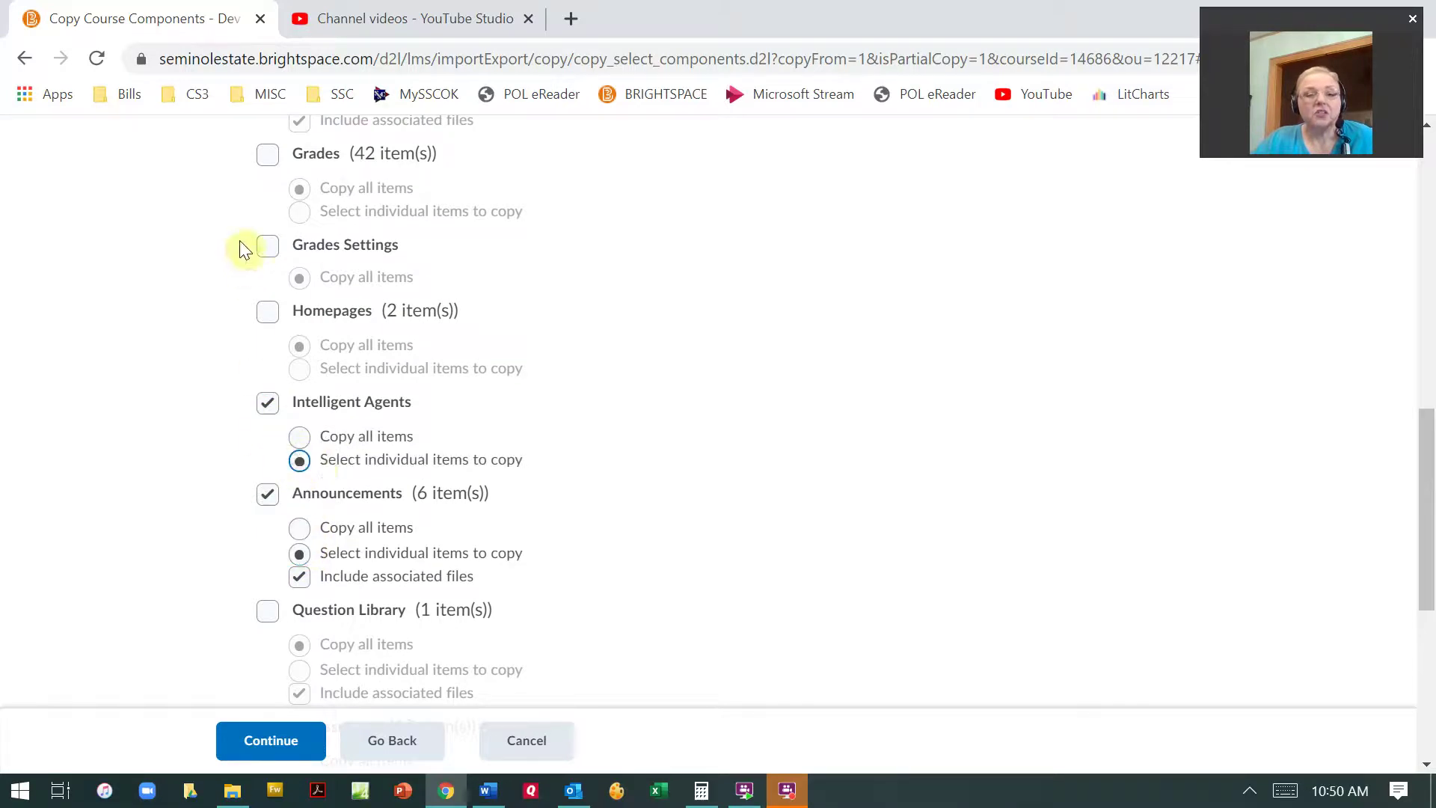
pyautogui.click(267, 155)
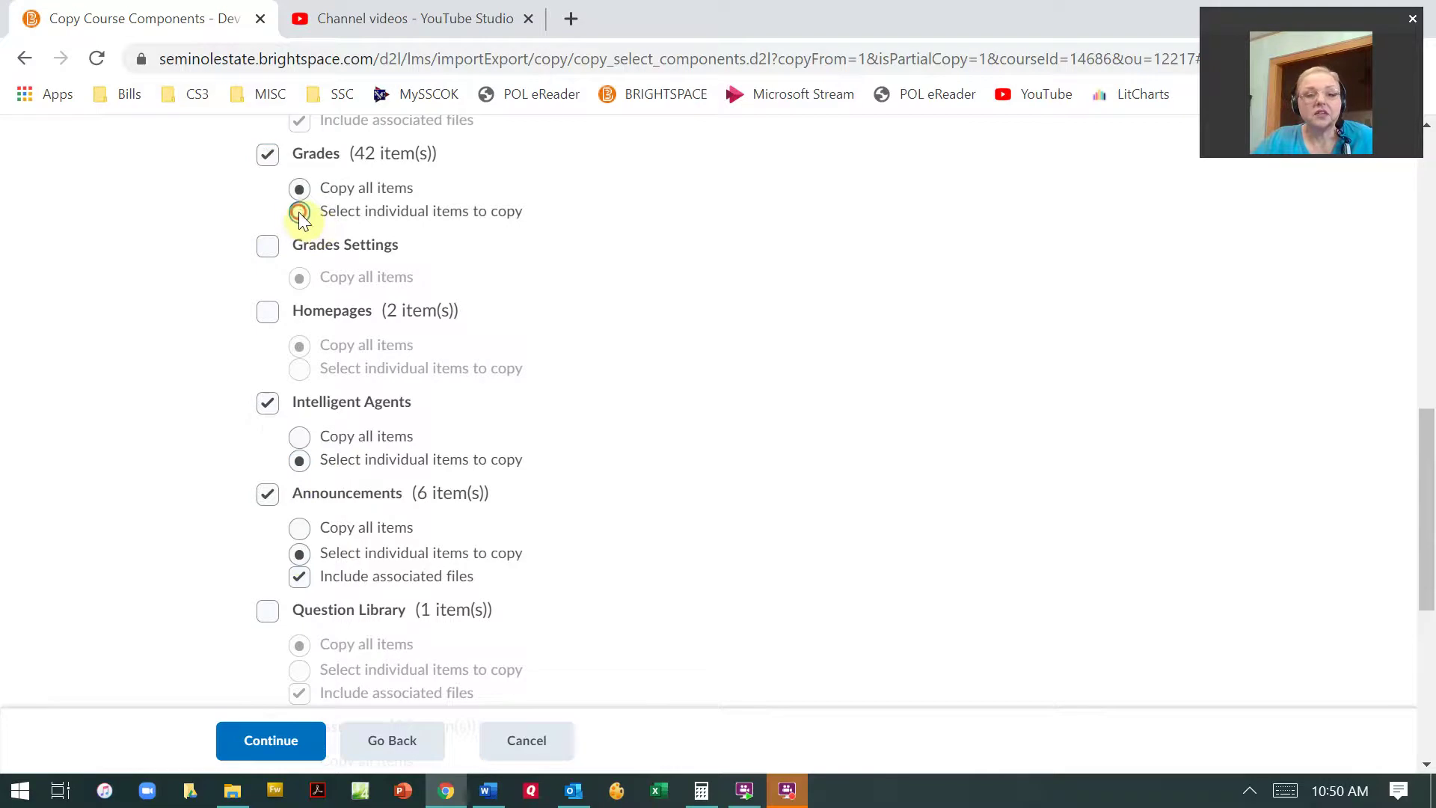
pyautogui.click(299, 213)
# Tick the Tests grade category, covering Final Exam and Q1–Q4, and continue.
pyautogui.click(288, 747)
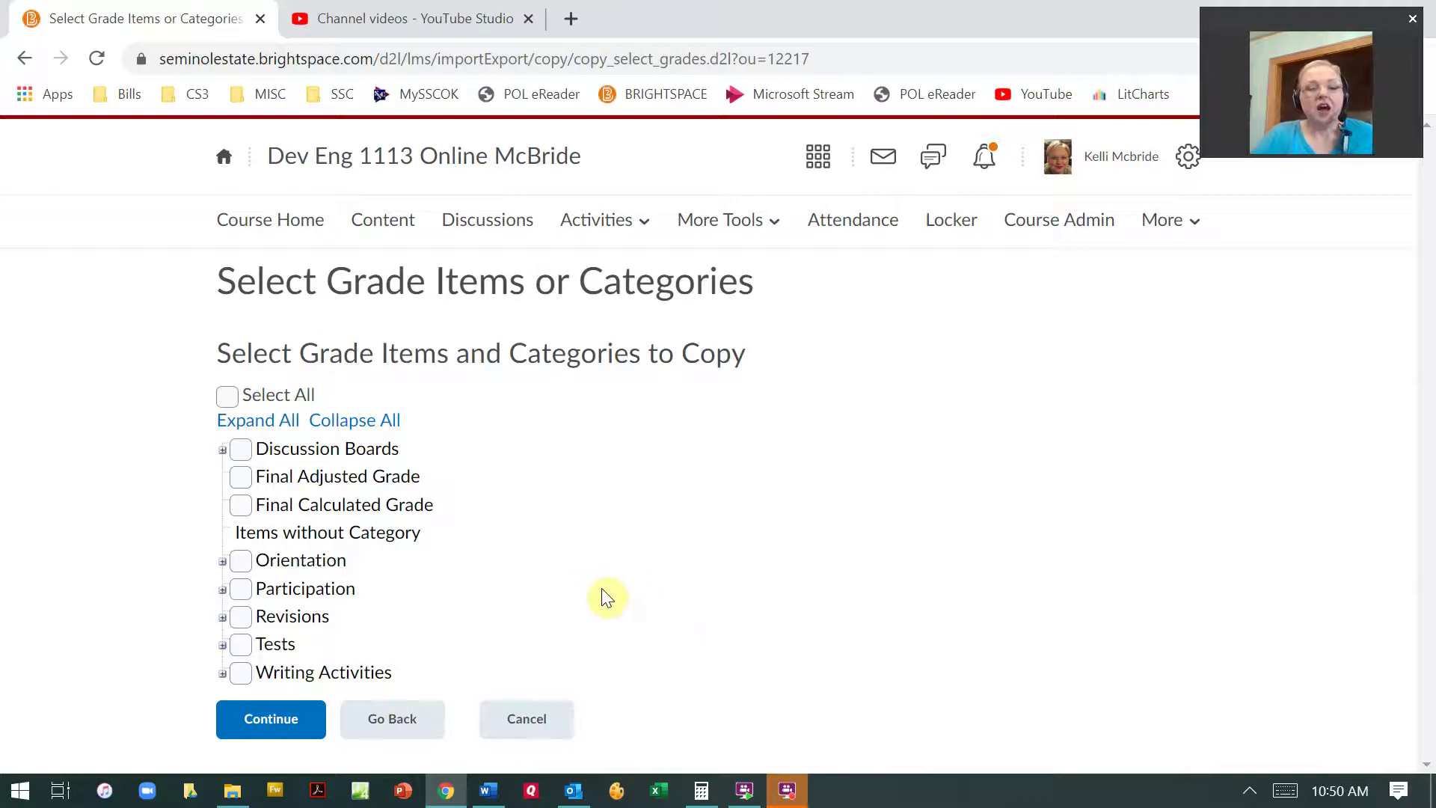
pyautogui.click(223, 643)
pyautogui.scroll(-2, 583, 626)
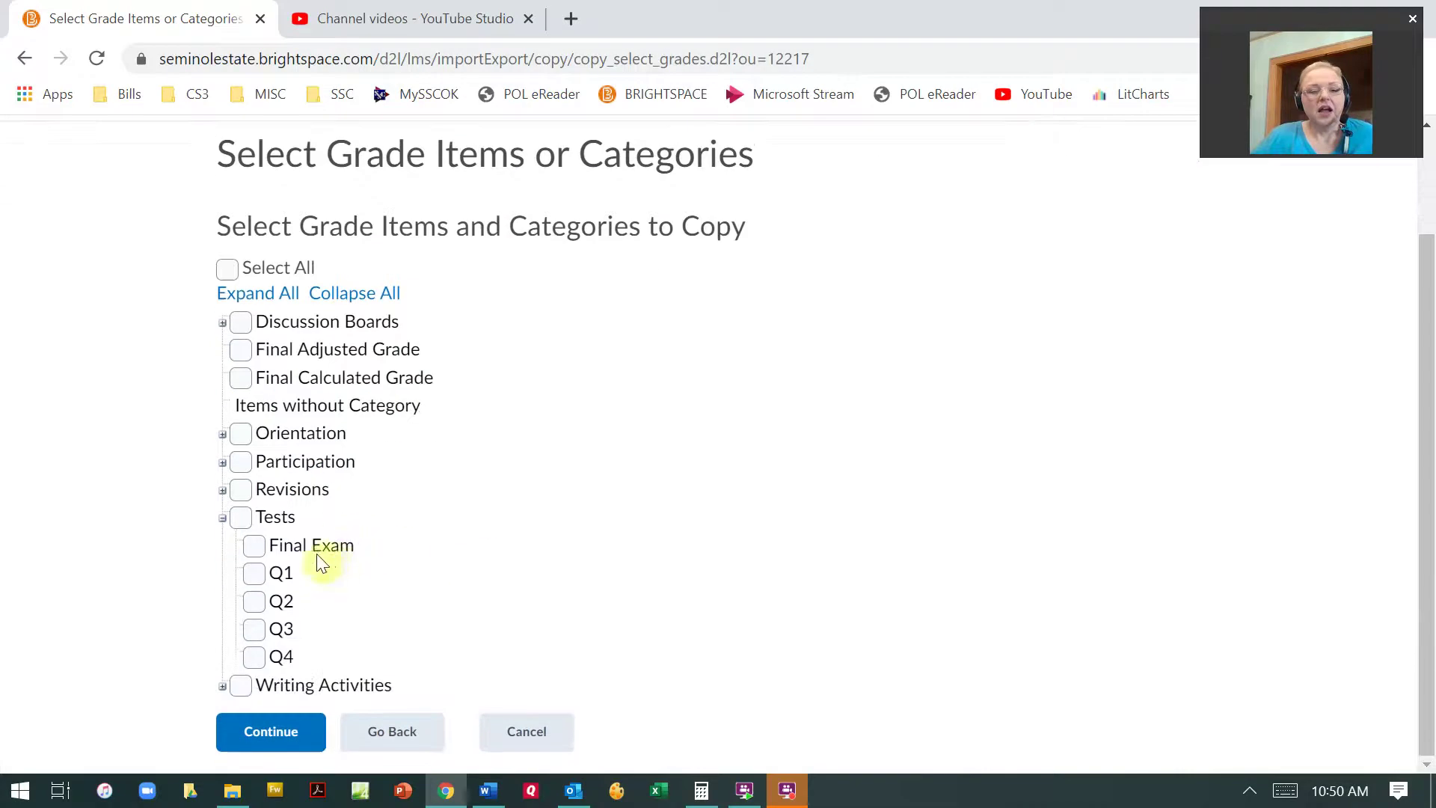
pyautogui.click(240, 517)
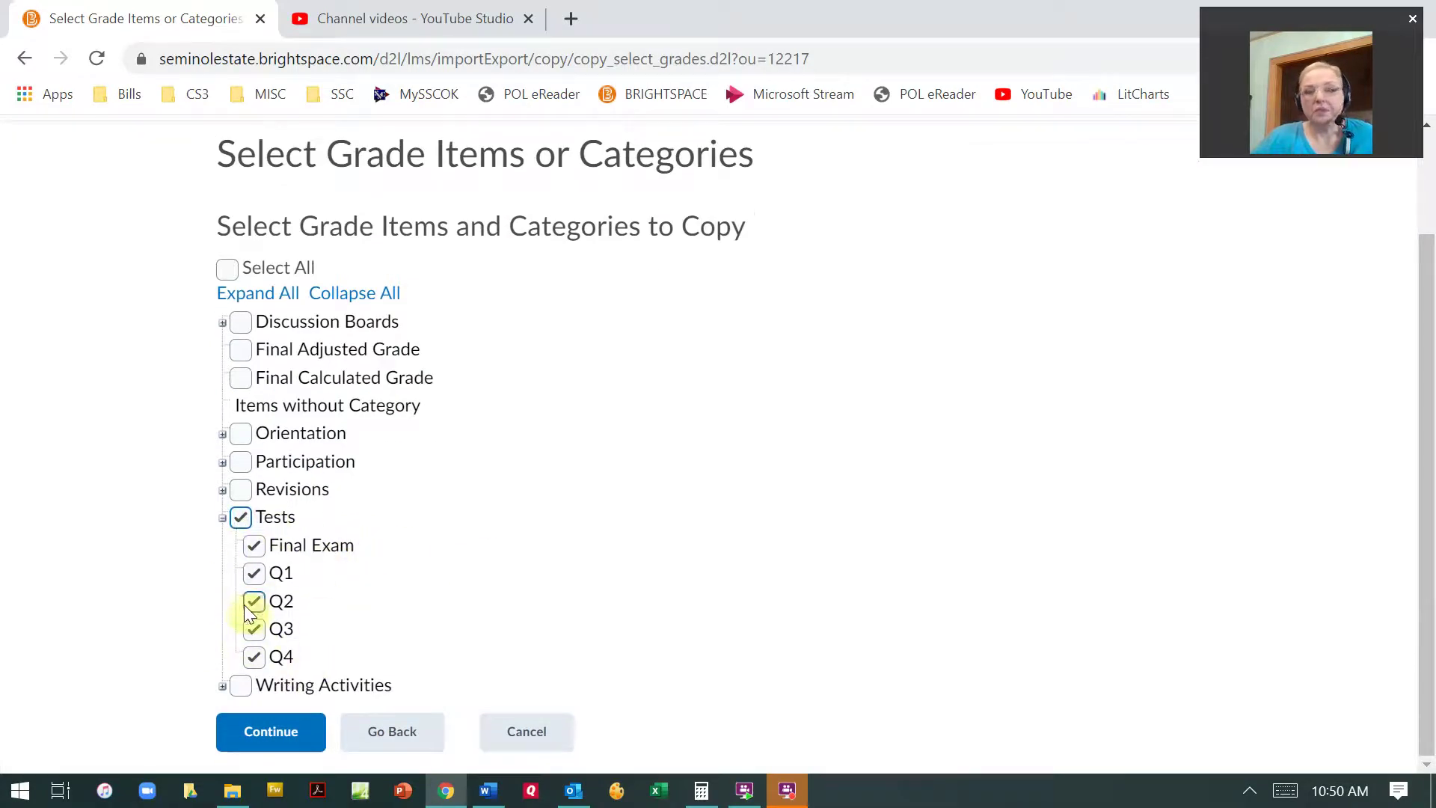
pyautogui.click(290, 731)
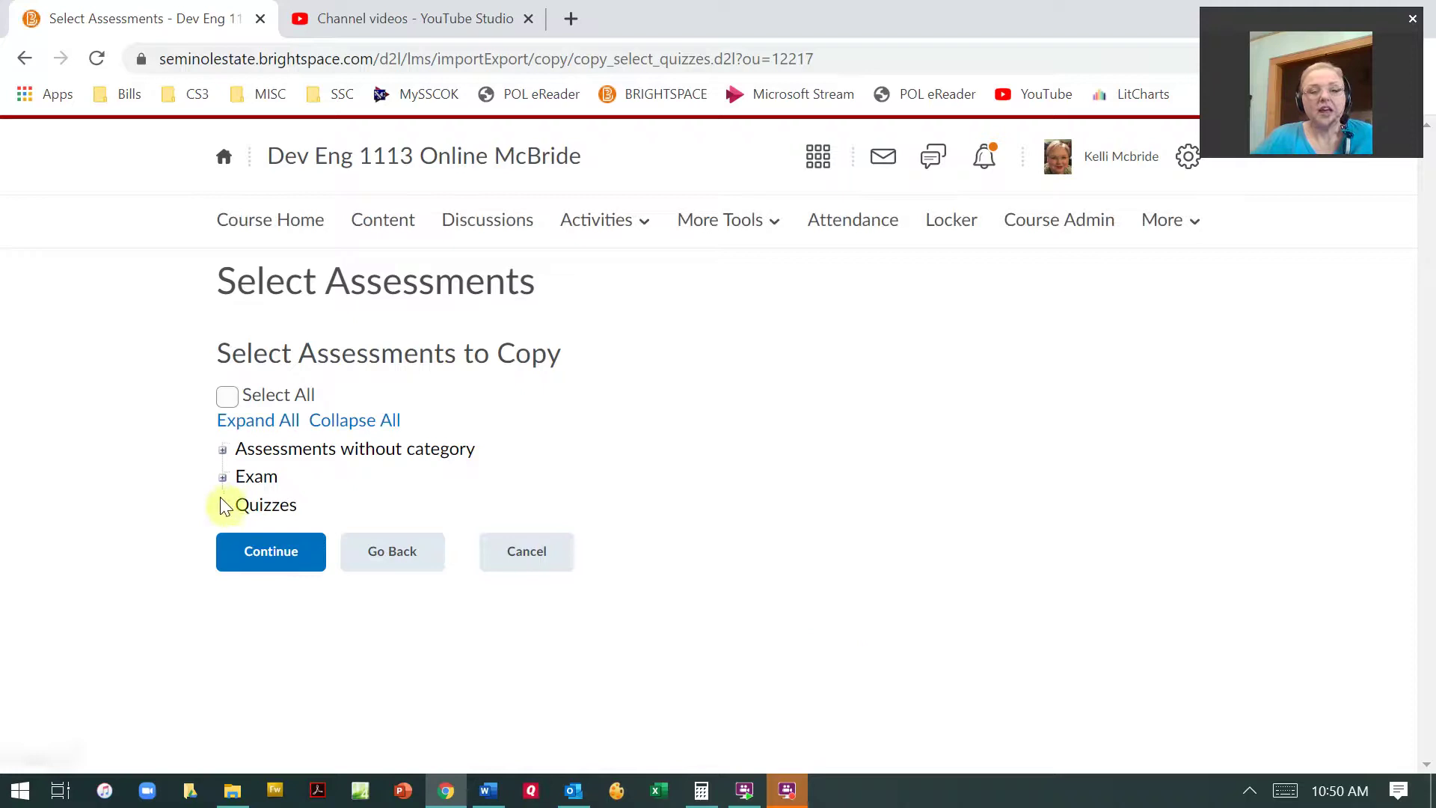
# Expand the uncategorised, Exam and Quizzes groups, keep Quiz 1 selected, and continue.
pyautogui.click(222, 449)
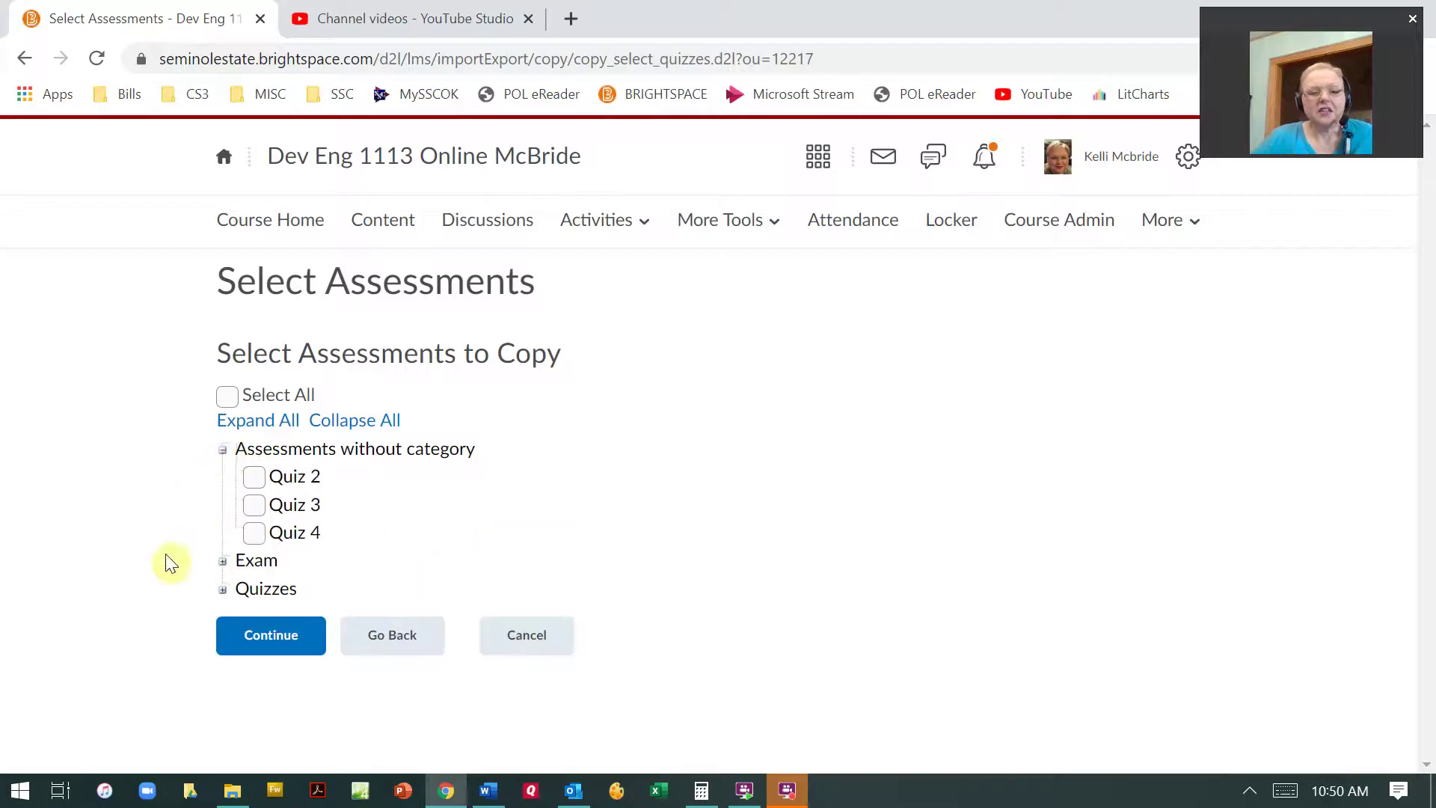
pyautogui.click(222, 561)
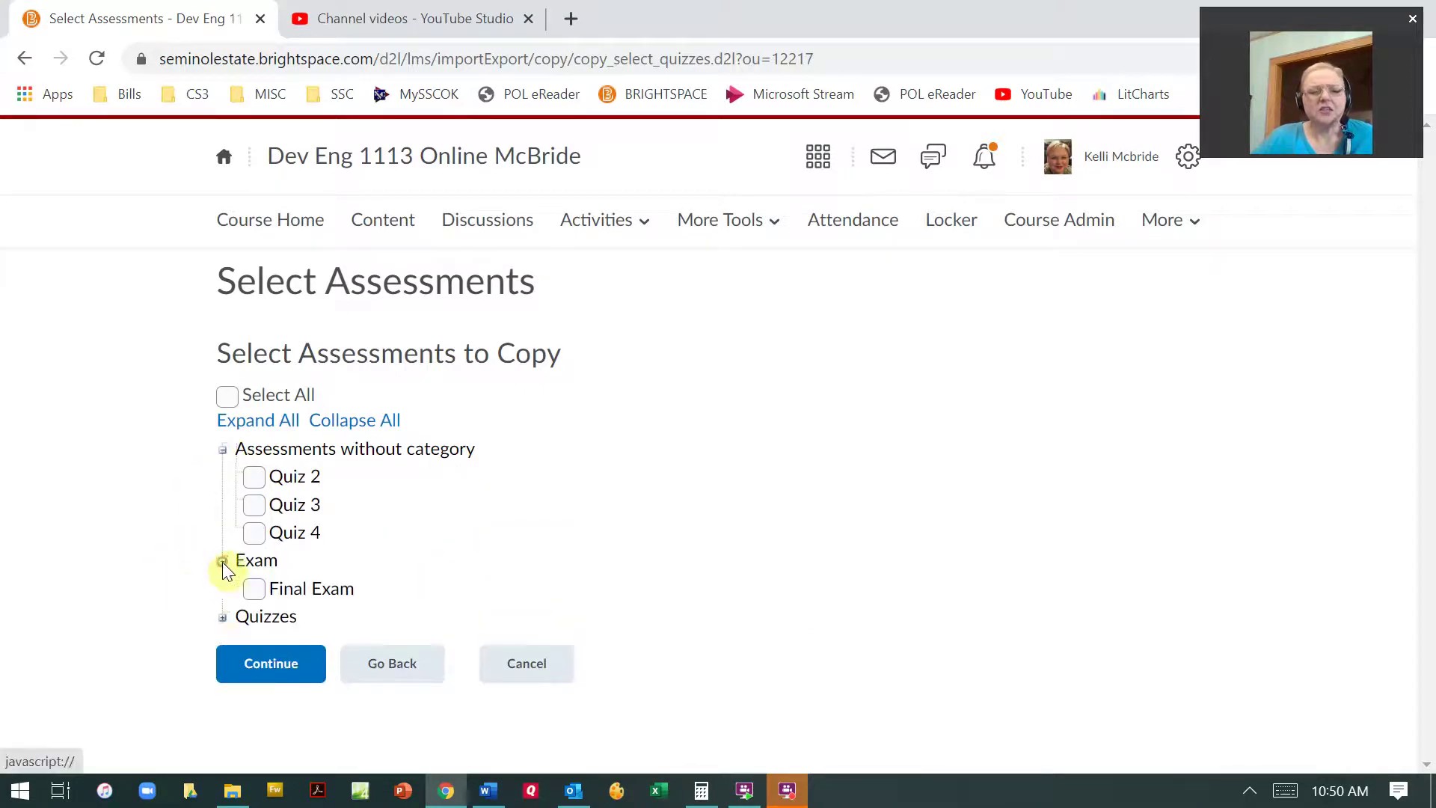
pyautogui.click(222, 617)
pyautogui.scroll(-2, 79, 615)
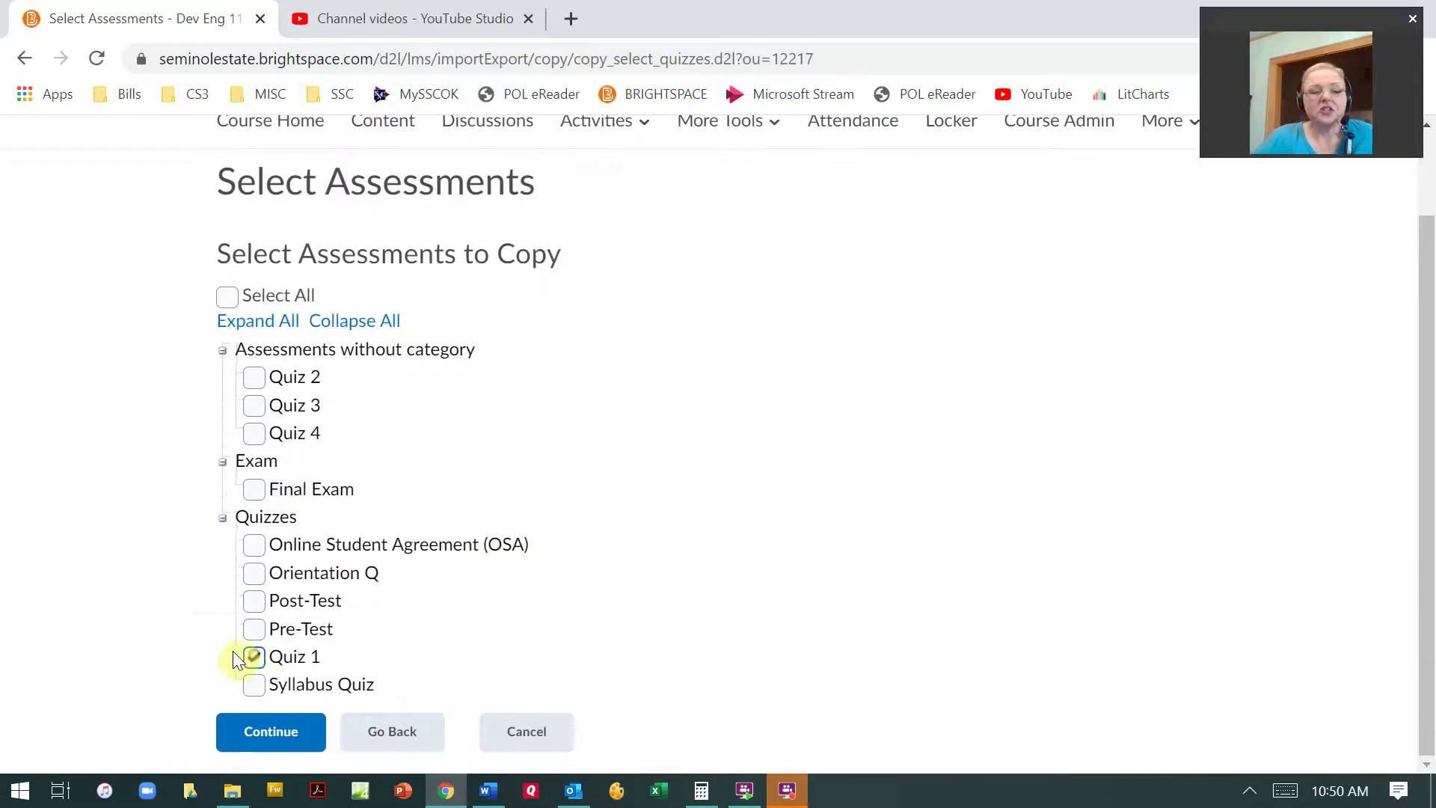
pyautogui.click(296, 733)
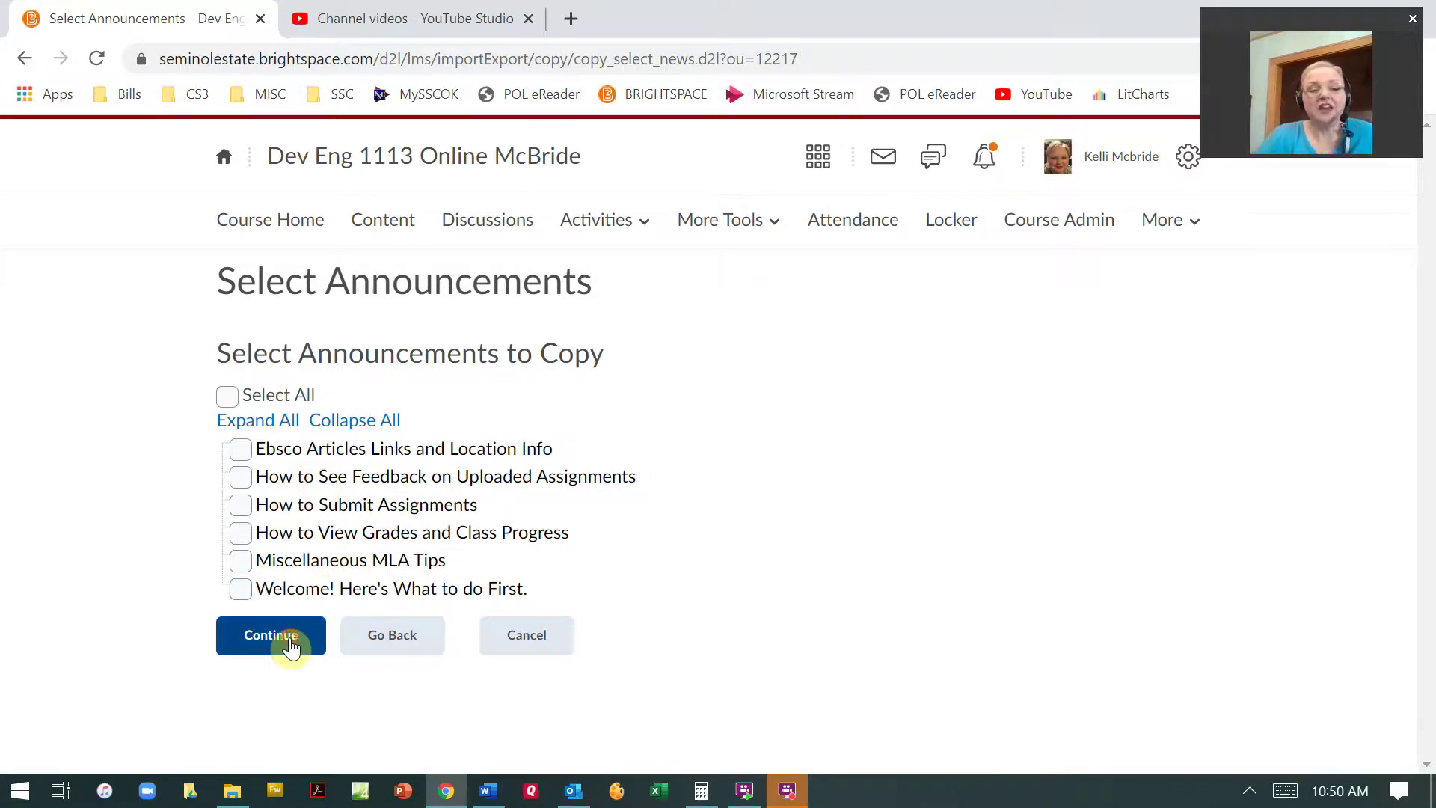
# Continue past the announcements and intelligent agents pages without selecting any items.
pyautogui.click(290, 648)
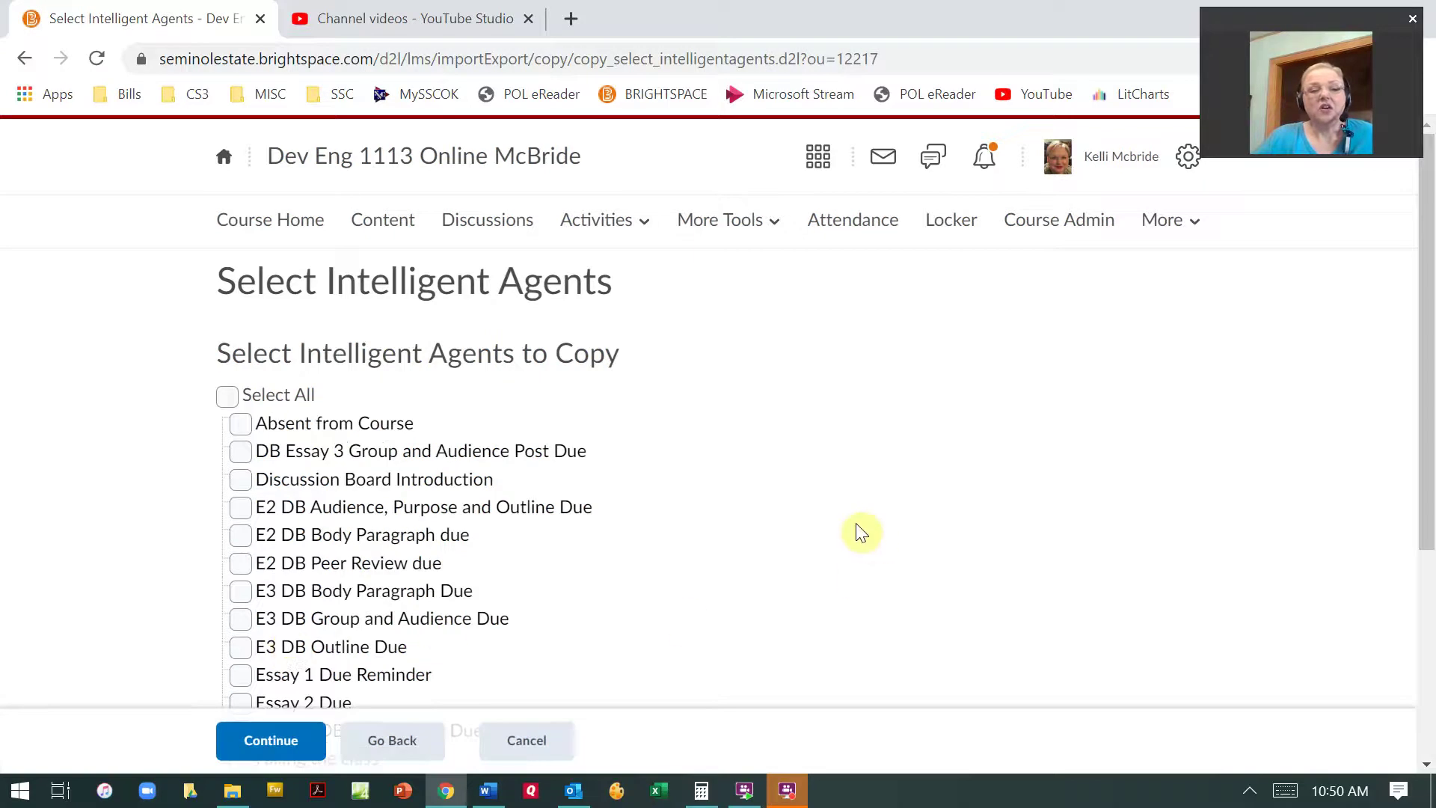
pyautogui.scroll(-5, 861, 533)
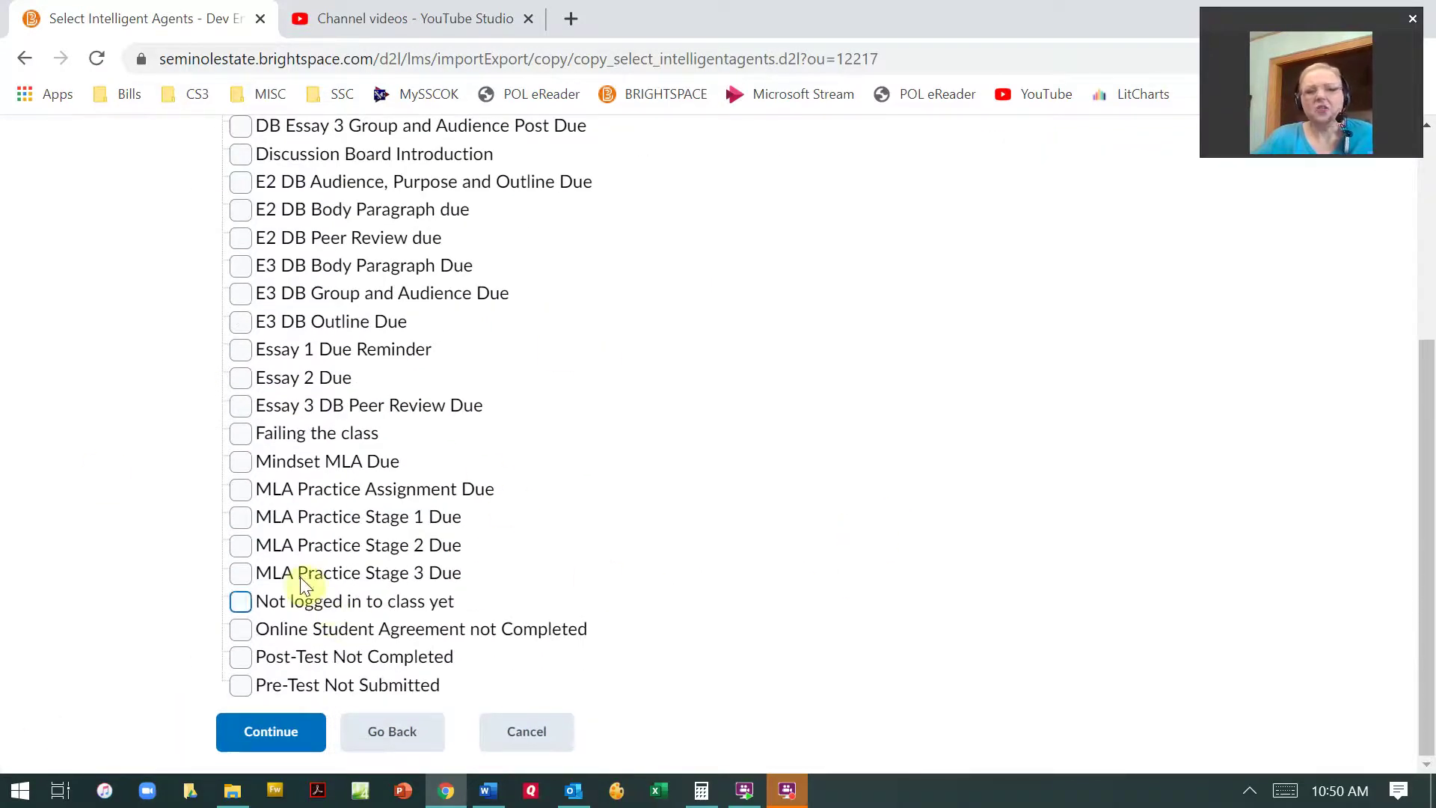
pyautogui.click(296, 732)
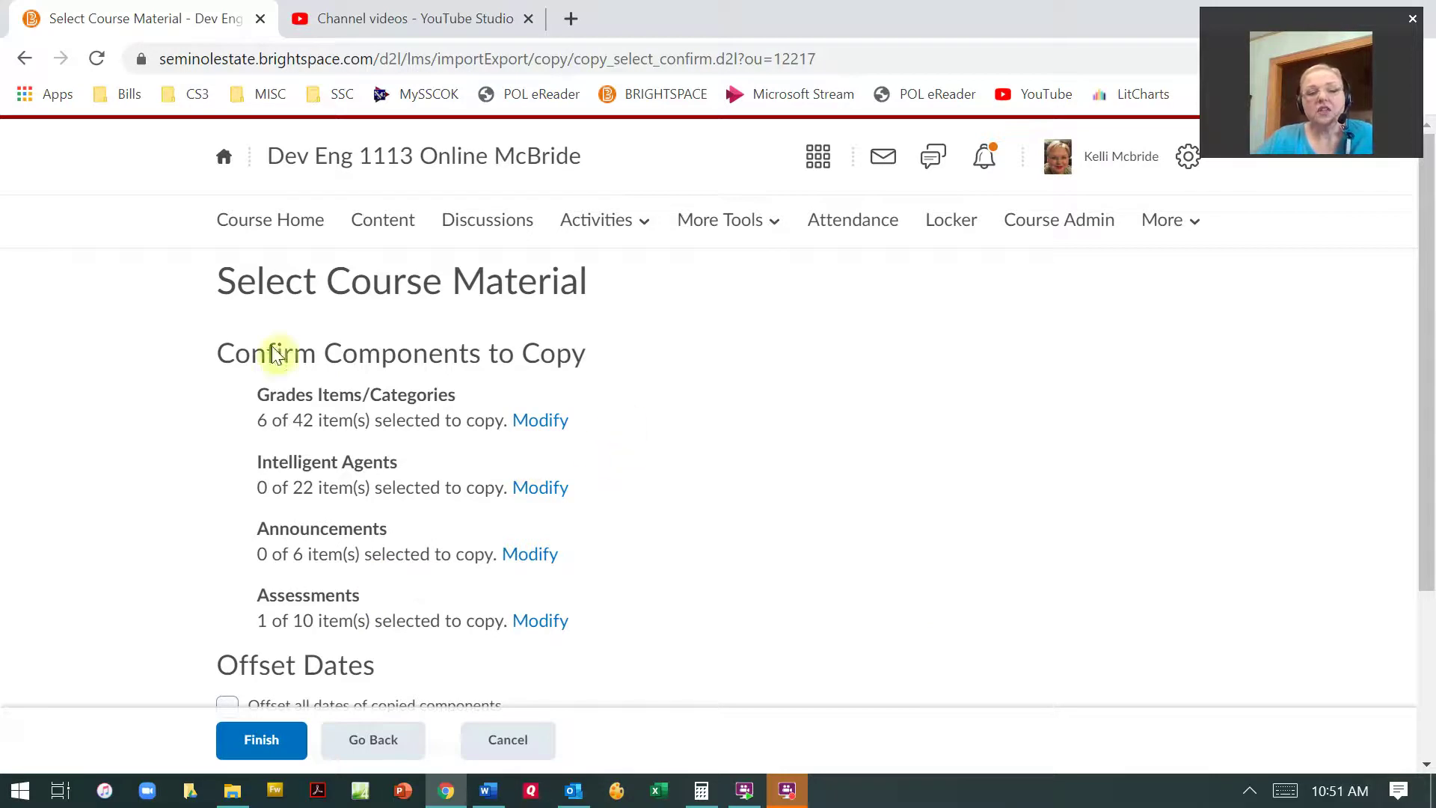
# Enable the date offset with 0 days and 1 hour, then finish the copy.
pyautogui.scroll(-3, 602, 516)
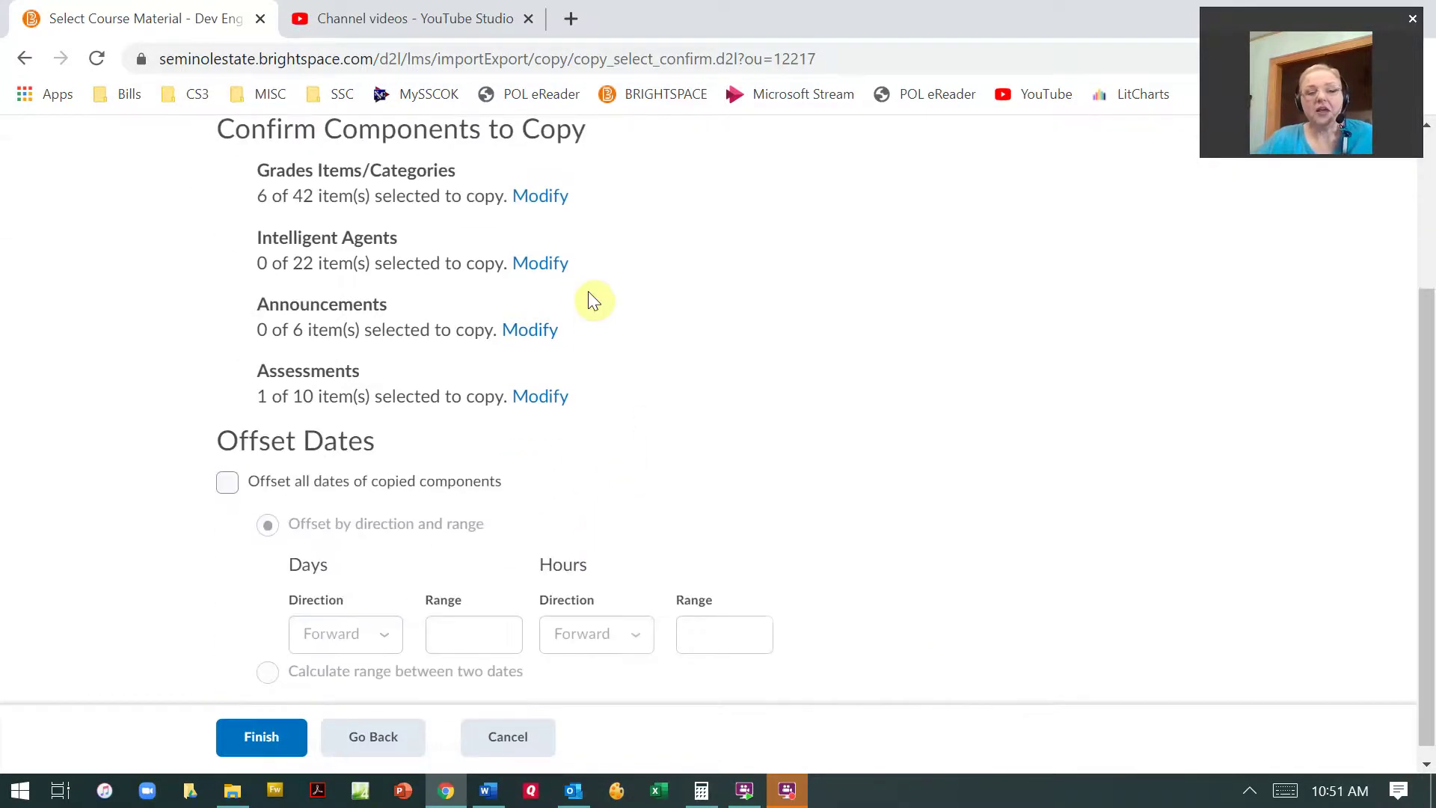
pyautogui.click(228, 481)
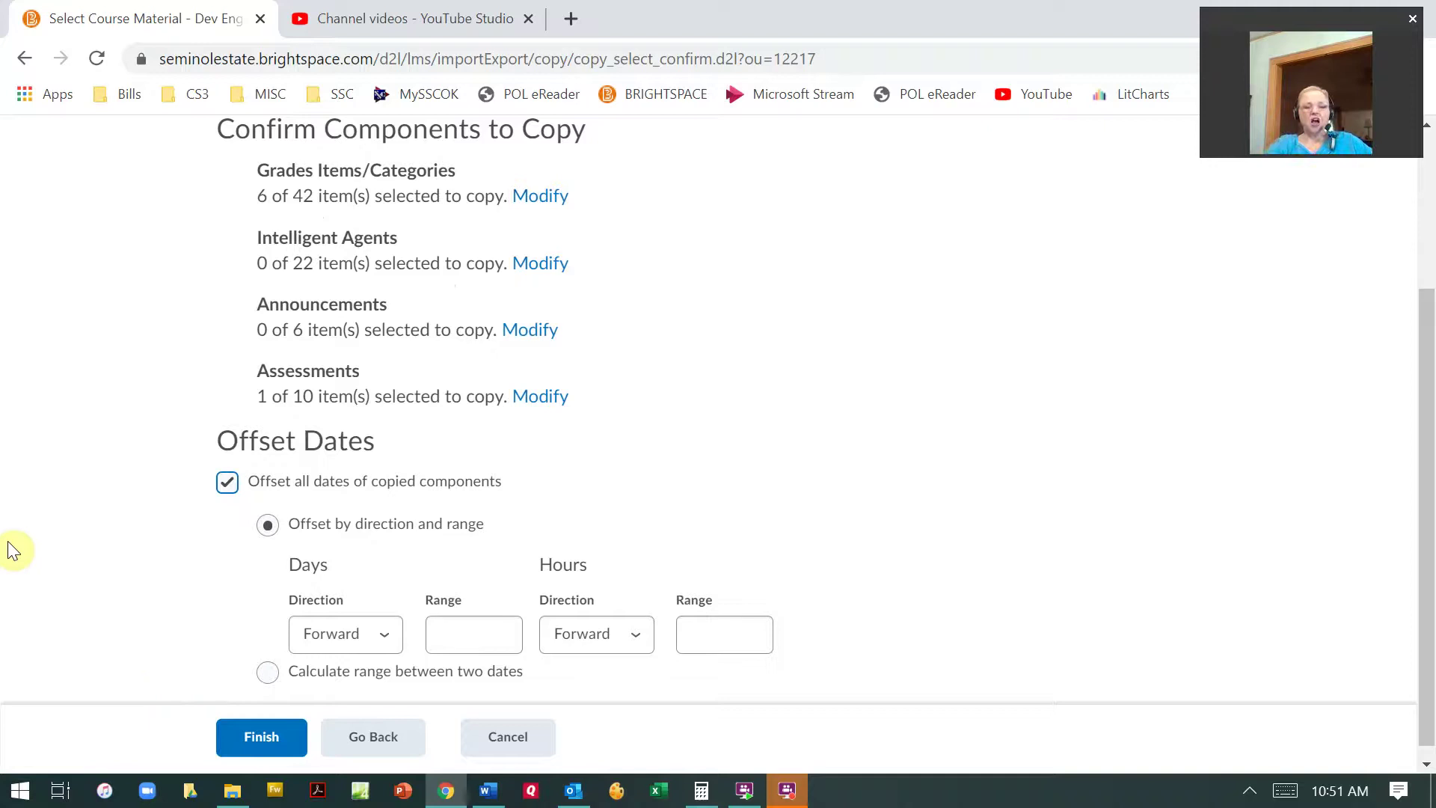
pyautogui.click(466, 637)
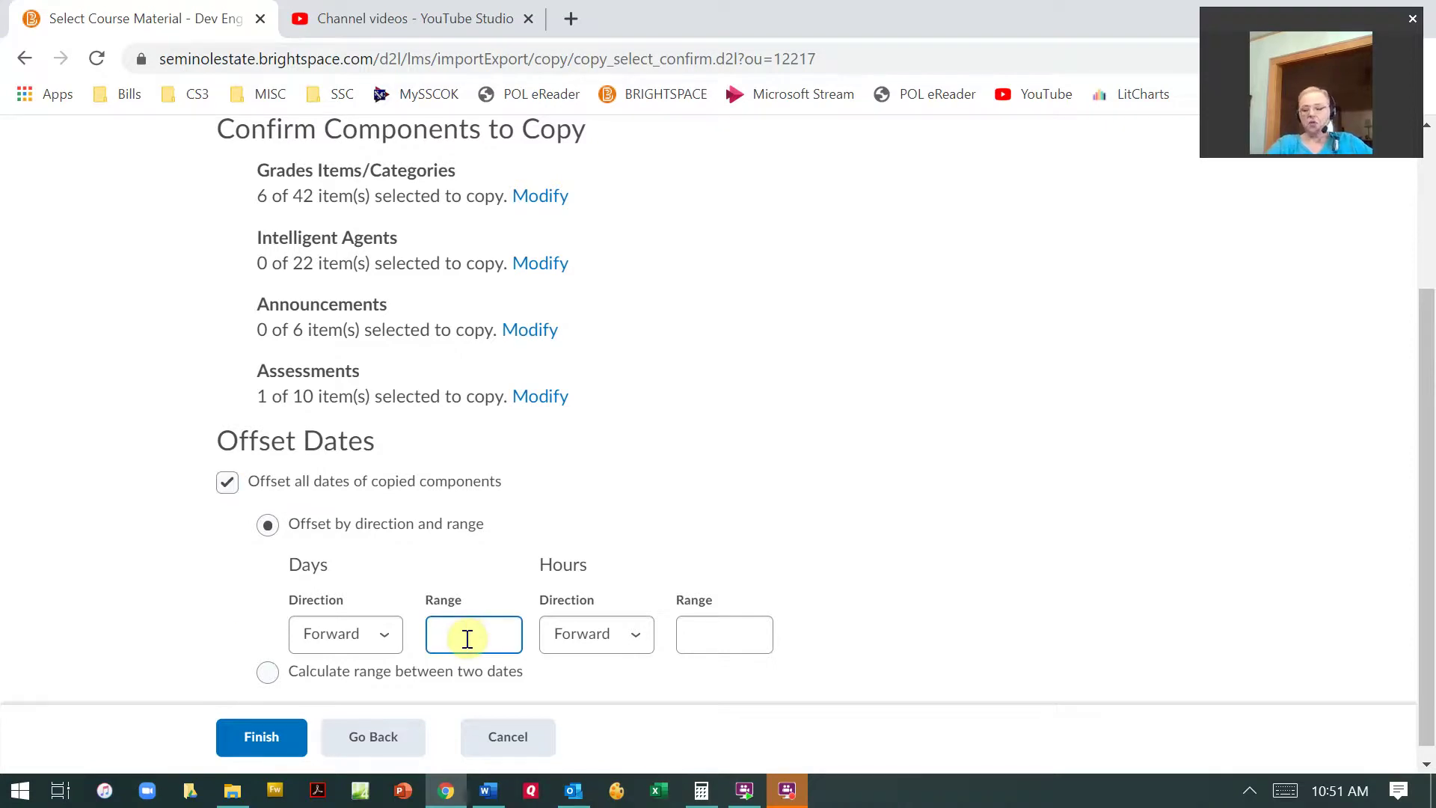
pyautogui.click(686, 634)
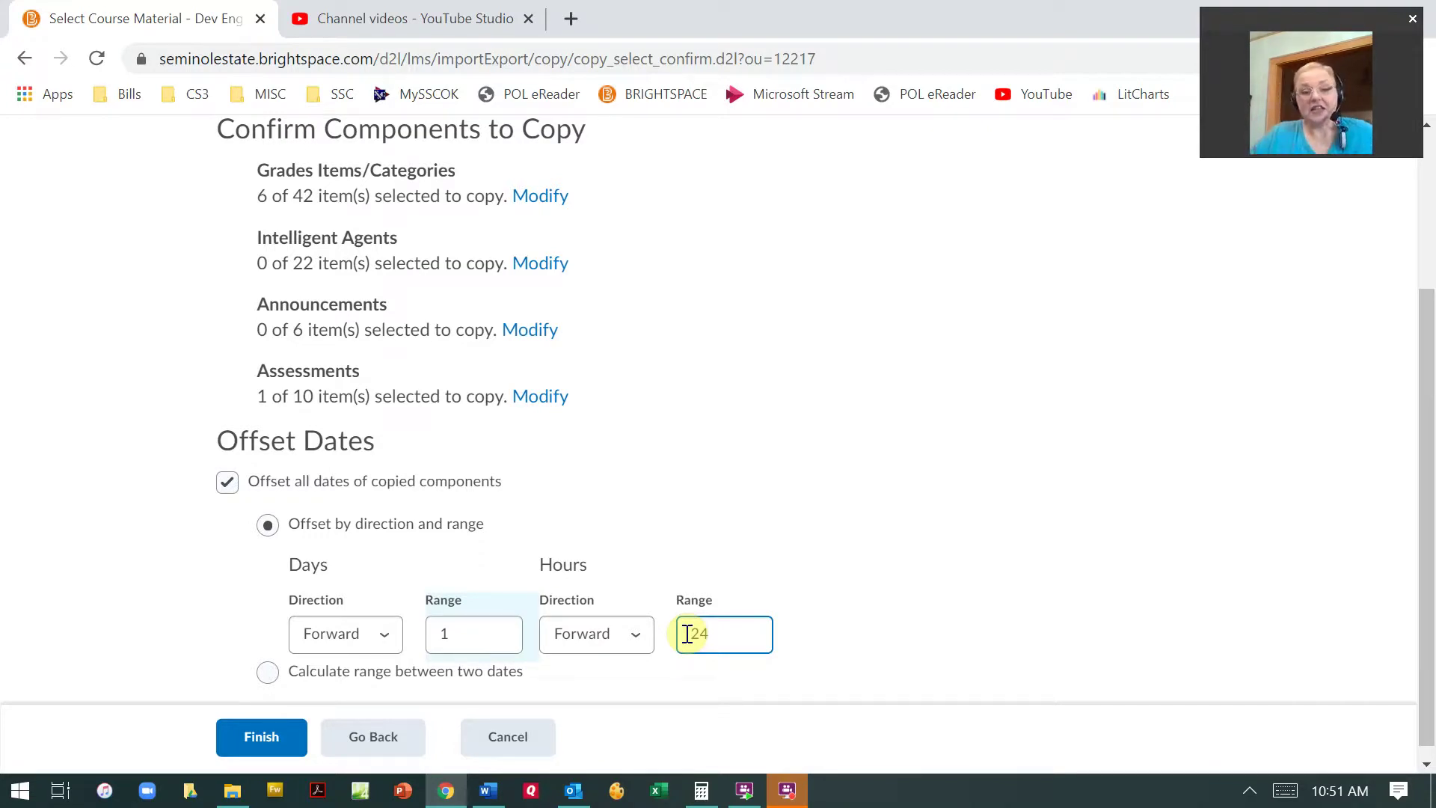
pyautogui.click(491, 634)
pyautogui.press('BackSpace')
pyautogui.write('0')
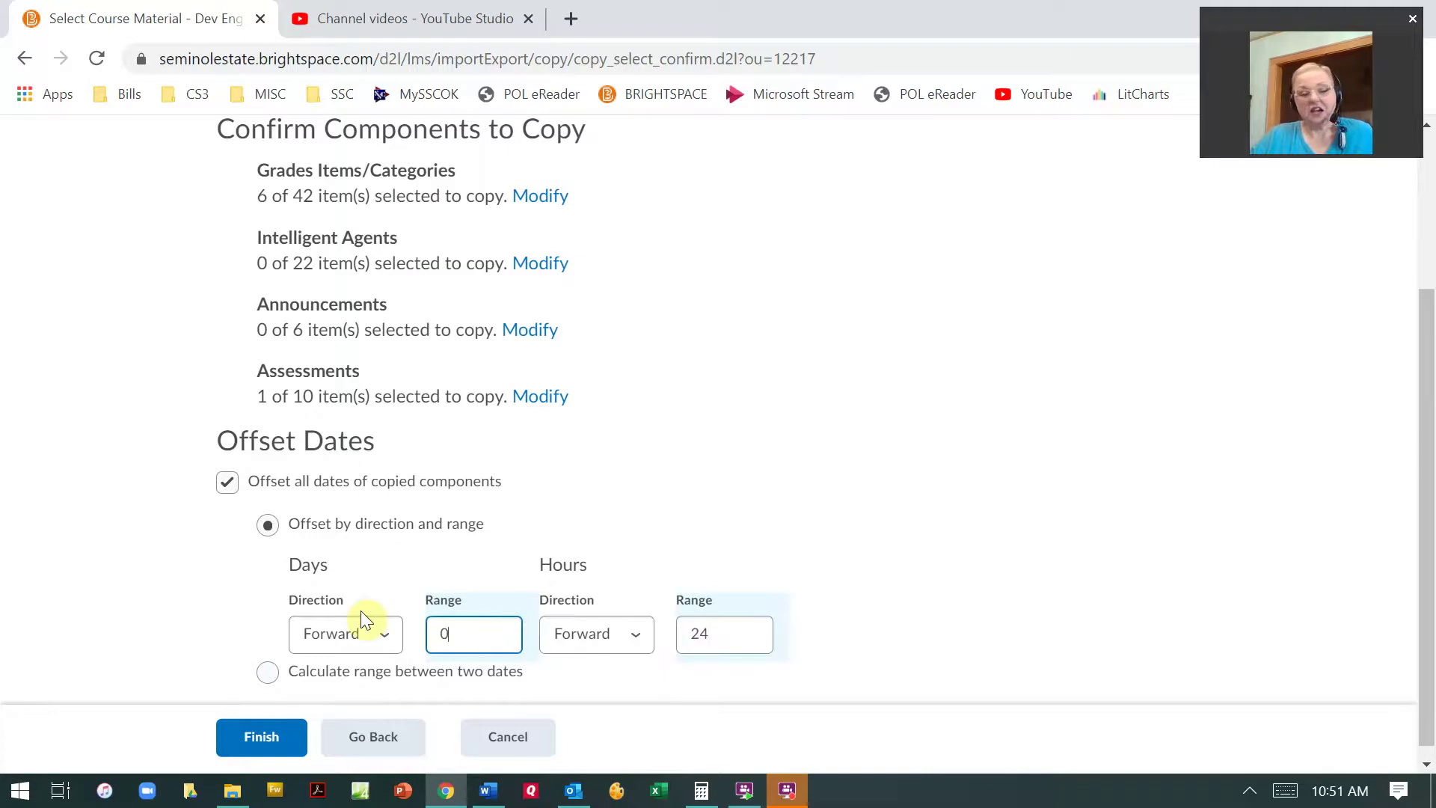
pyautogui.moveTo(718, 631); pyautogui.dragTo(591, 622)
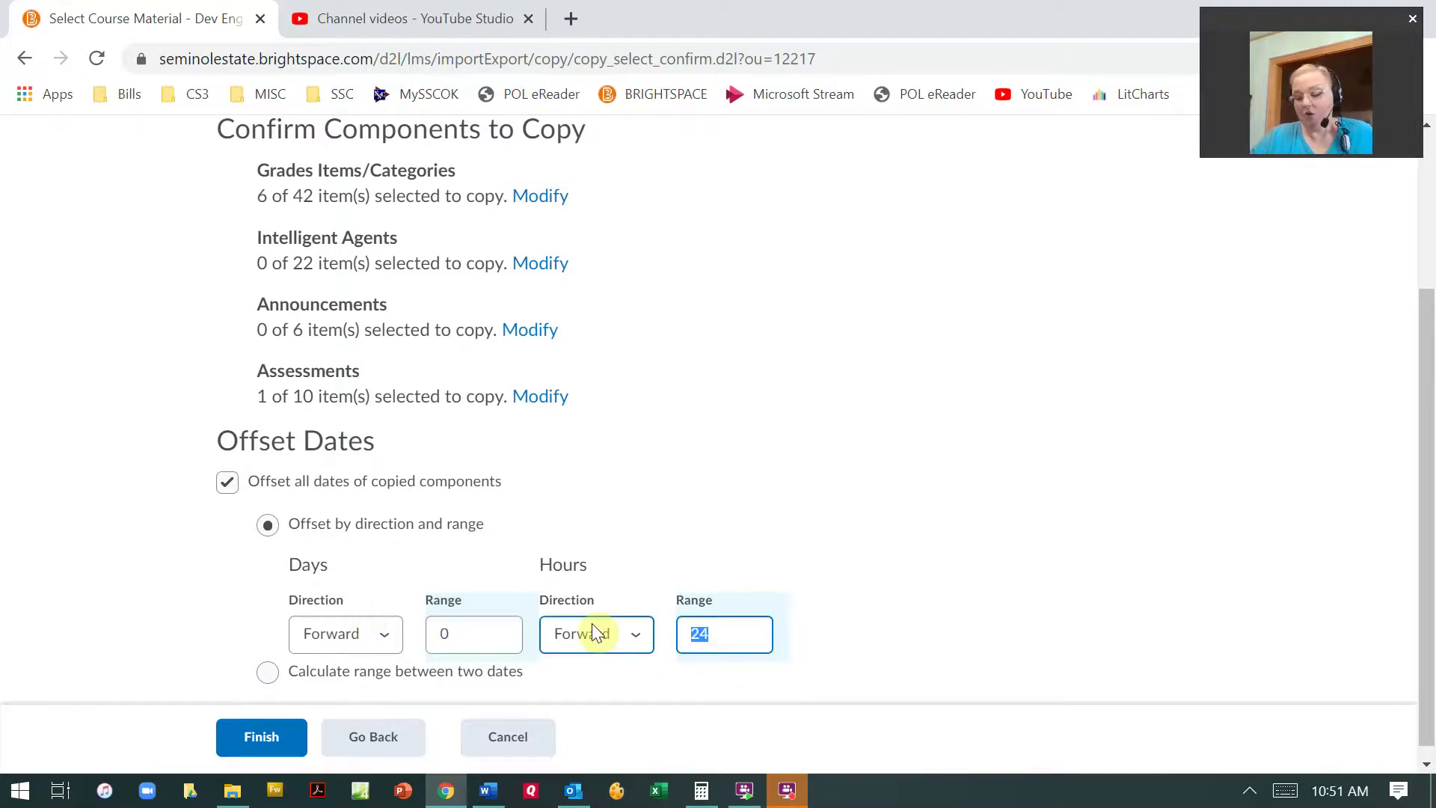
pyautogui.write('1')
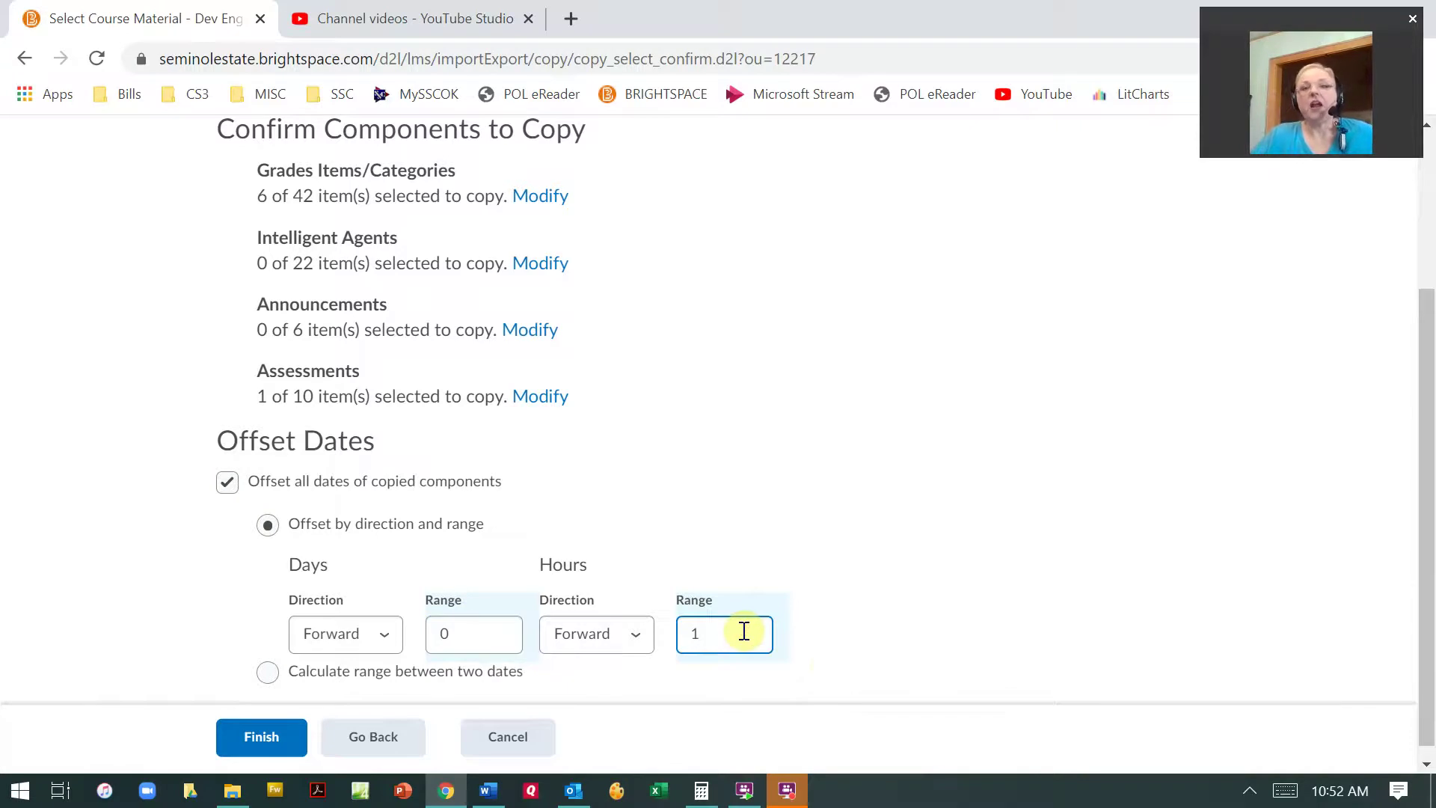
pyautogui.scroll(-1, 761, 589)
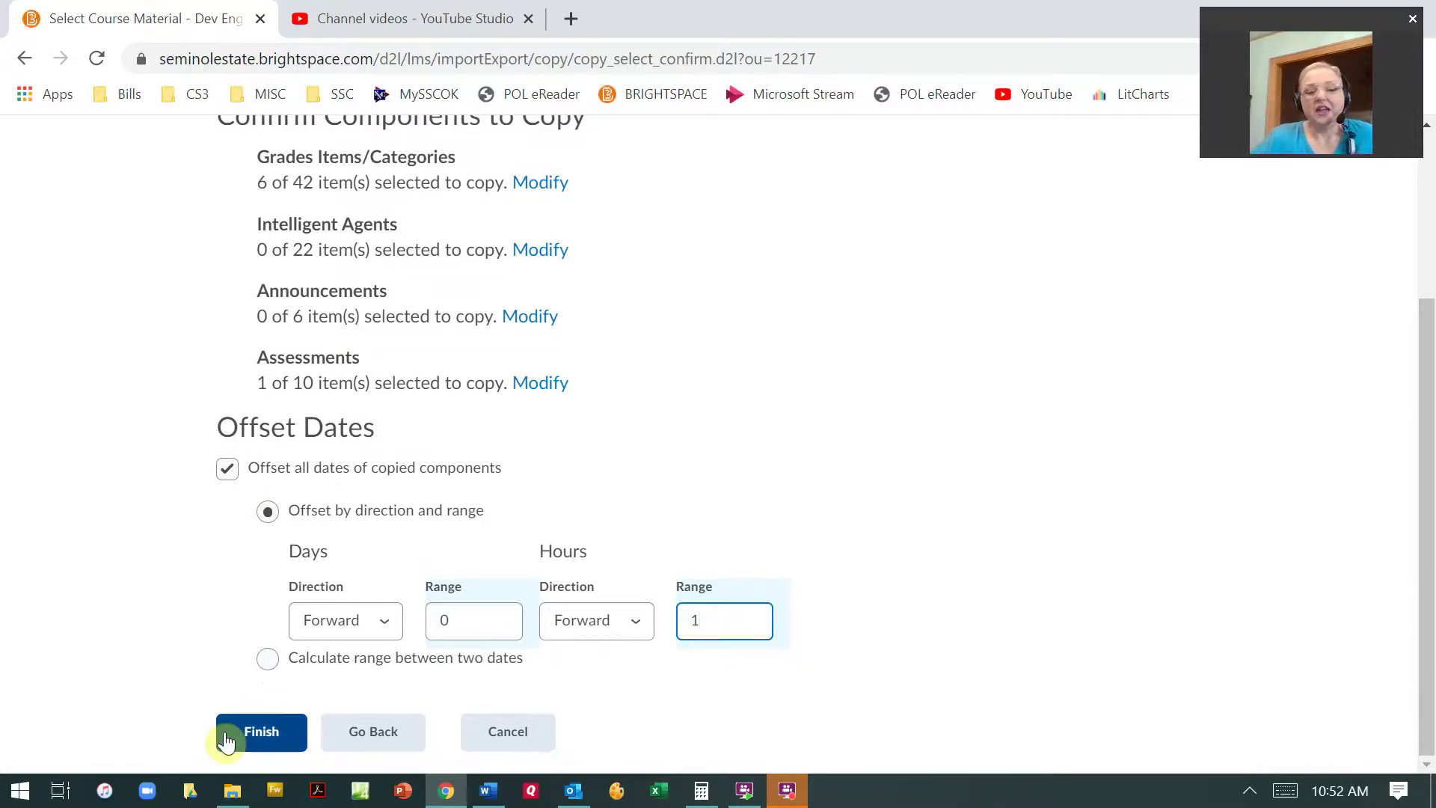
pyautogui.click(261, 733)
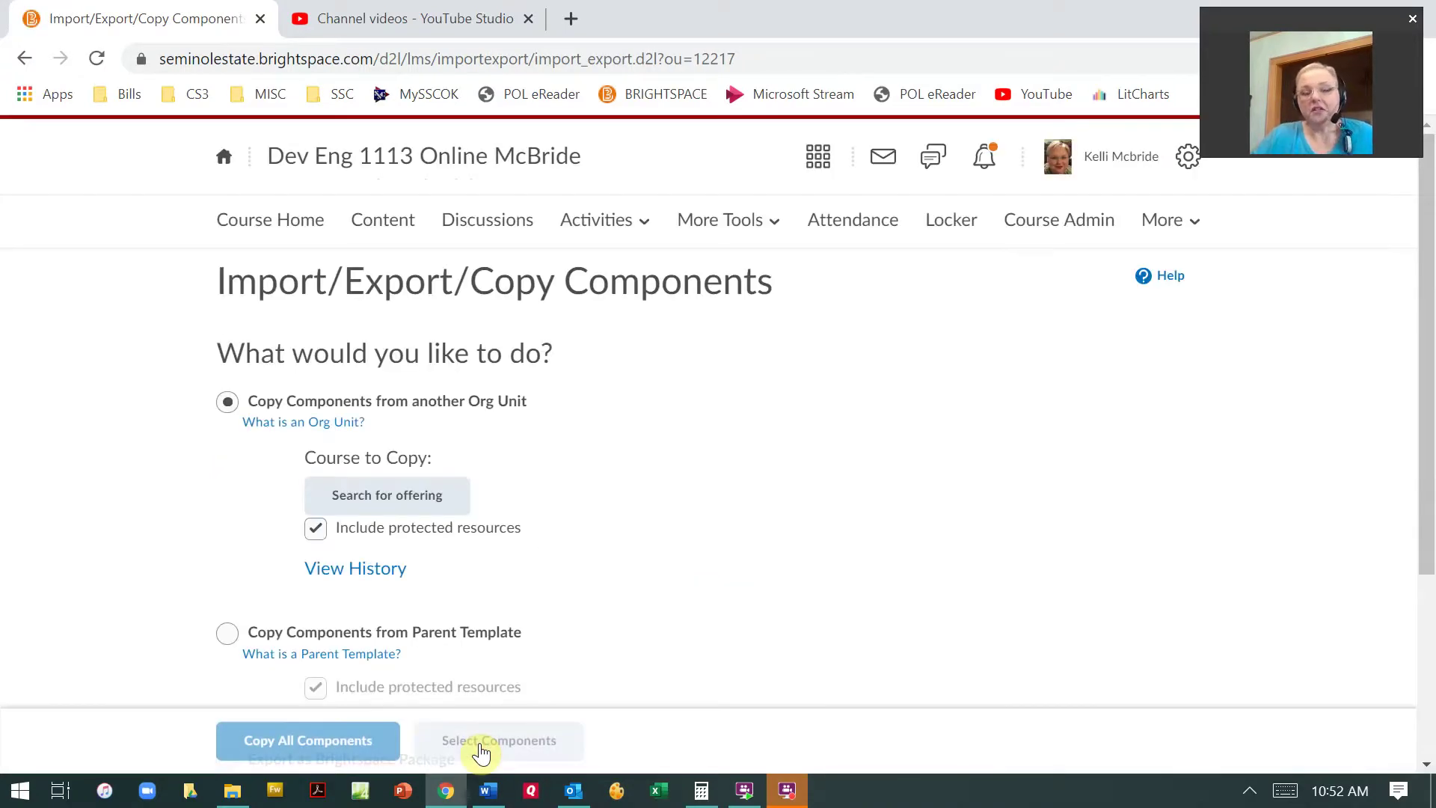
# Set the Summer 2020 ENG 1113 03 offering as source and copy all its components again.
pyautogui.click(352, 495)
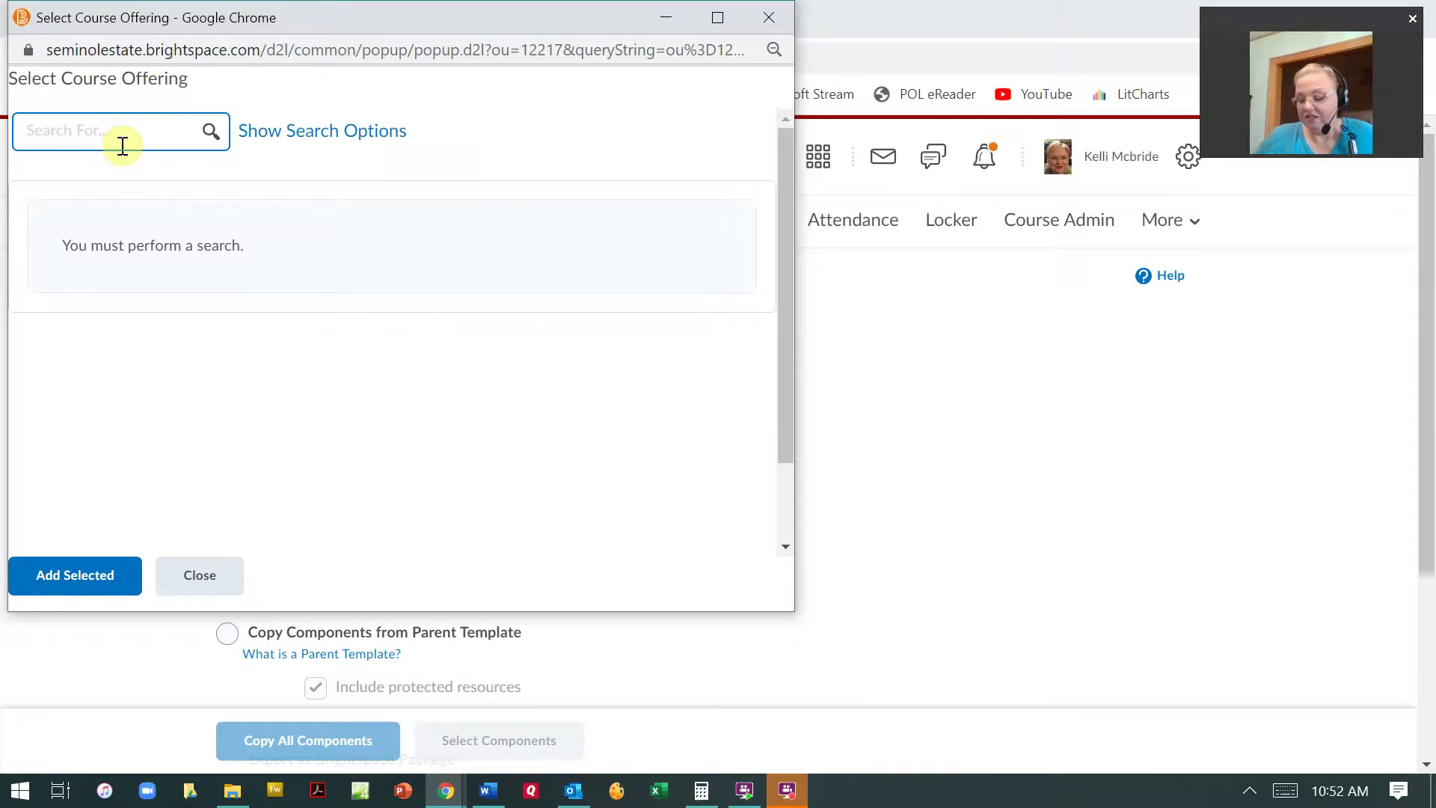
pyautogui.write('1113 03')
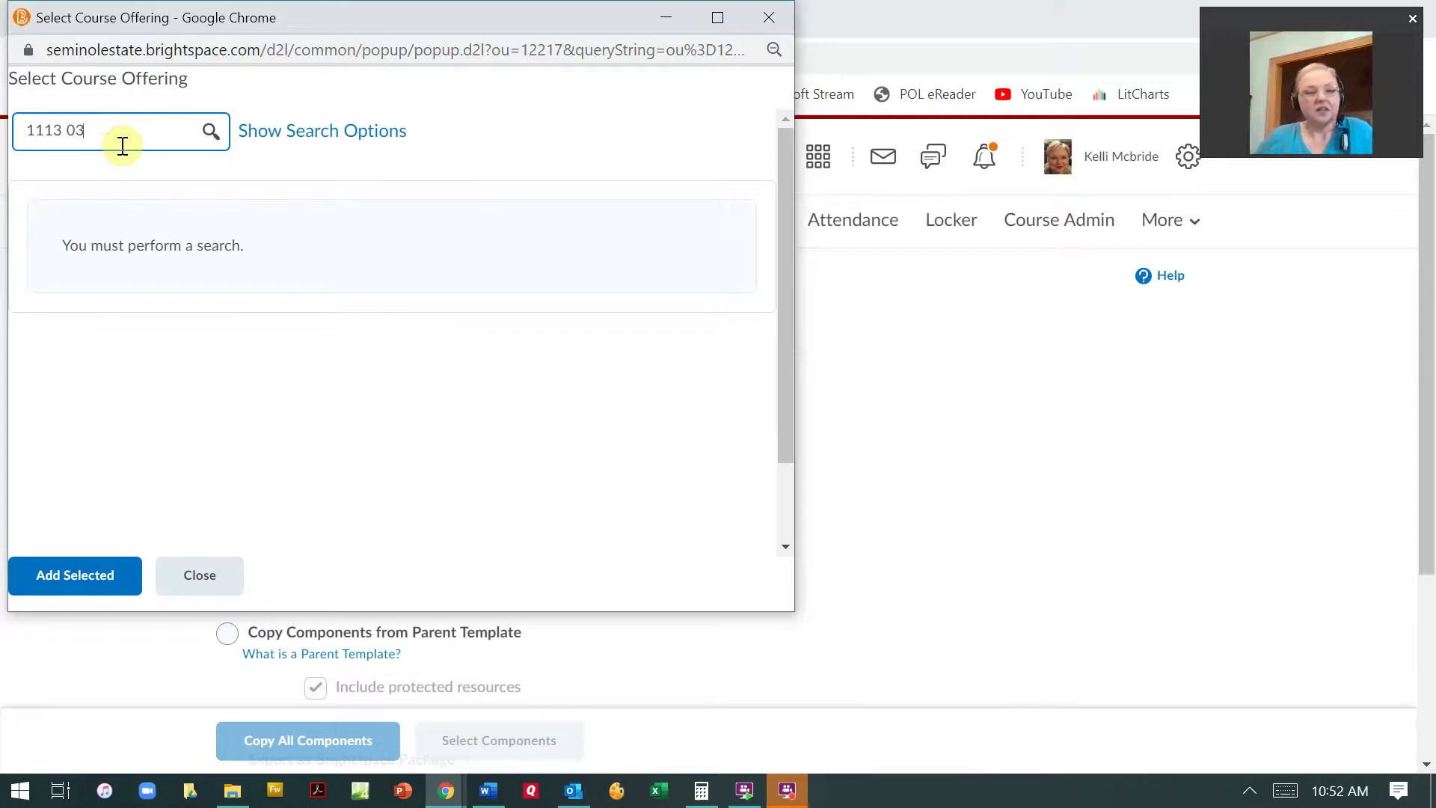
pyautogui.press('Return')
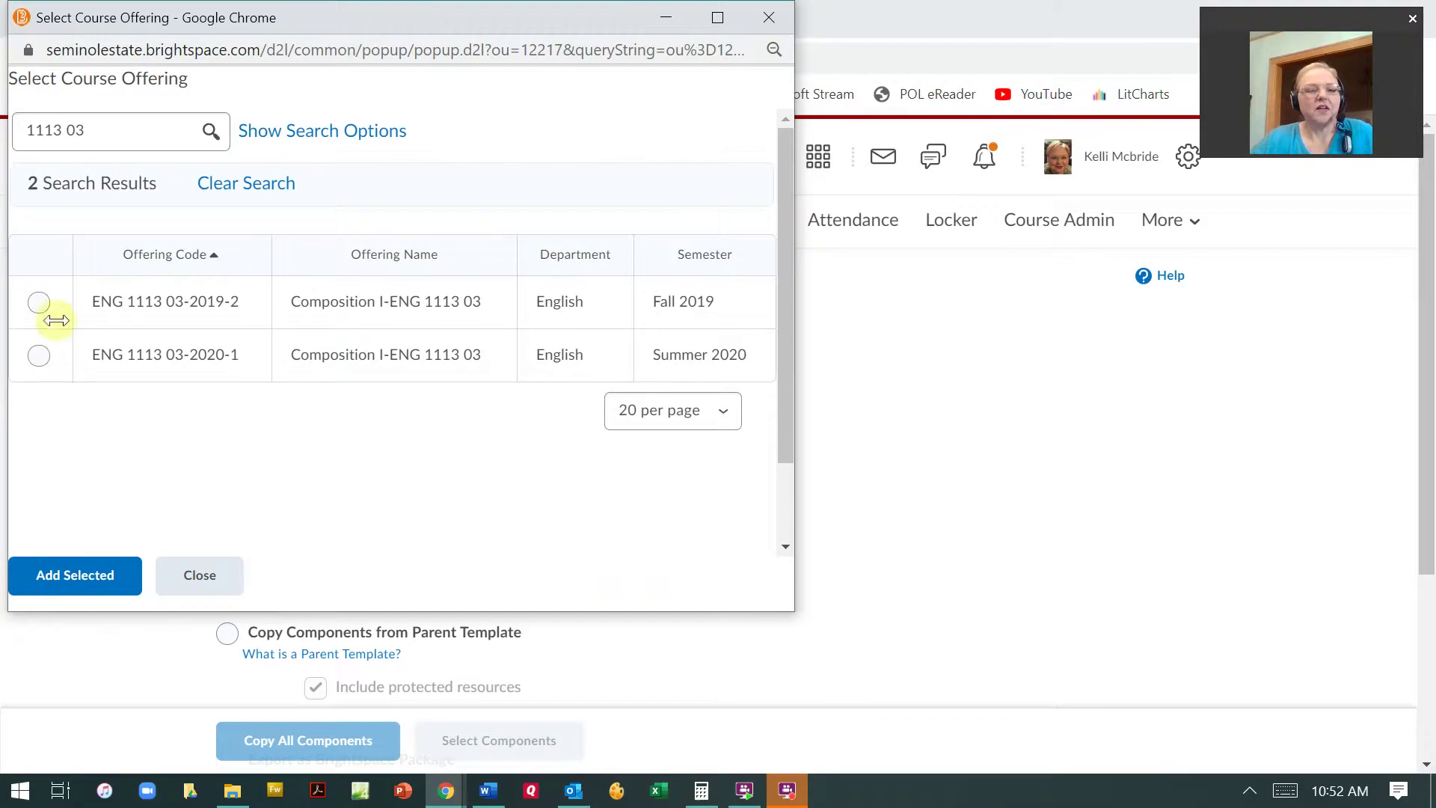
pyautogui.click(40, 357)
pyautogui.click(90, 568)
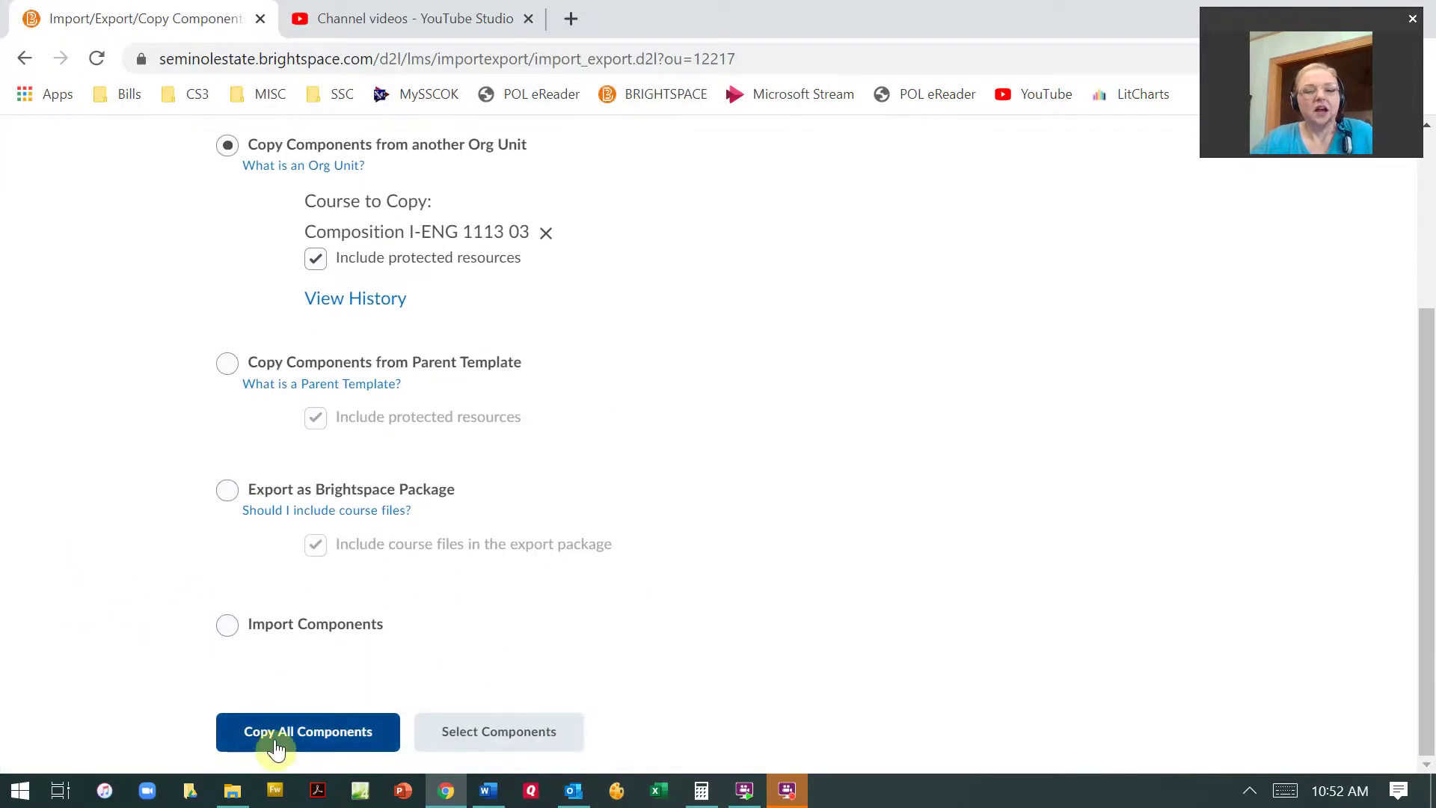
pyautogui.click(239, 735)
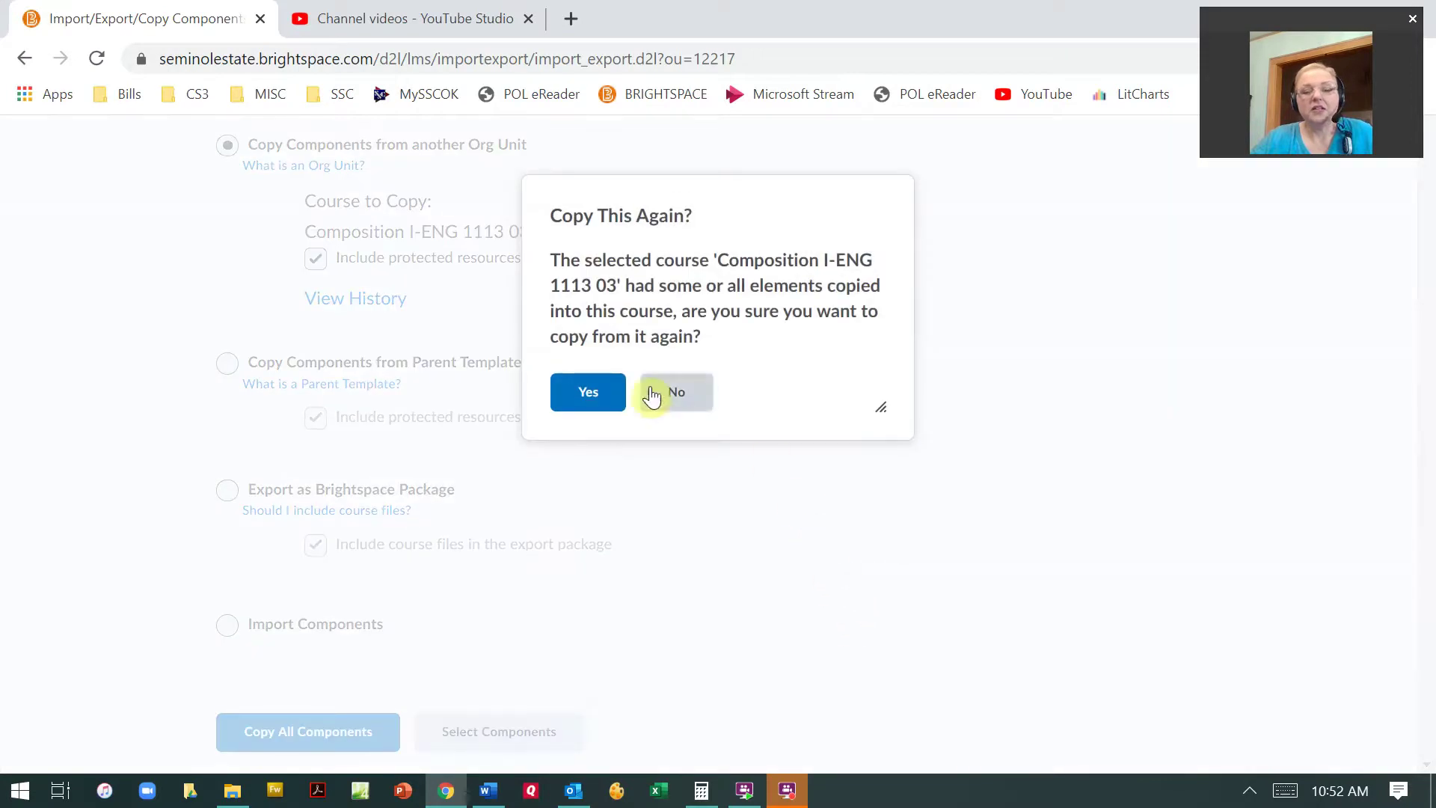
pyautogui.click(583, 392)
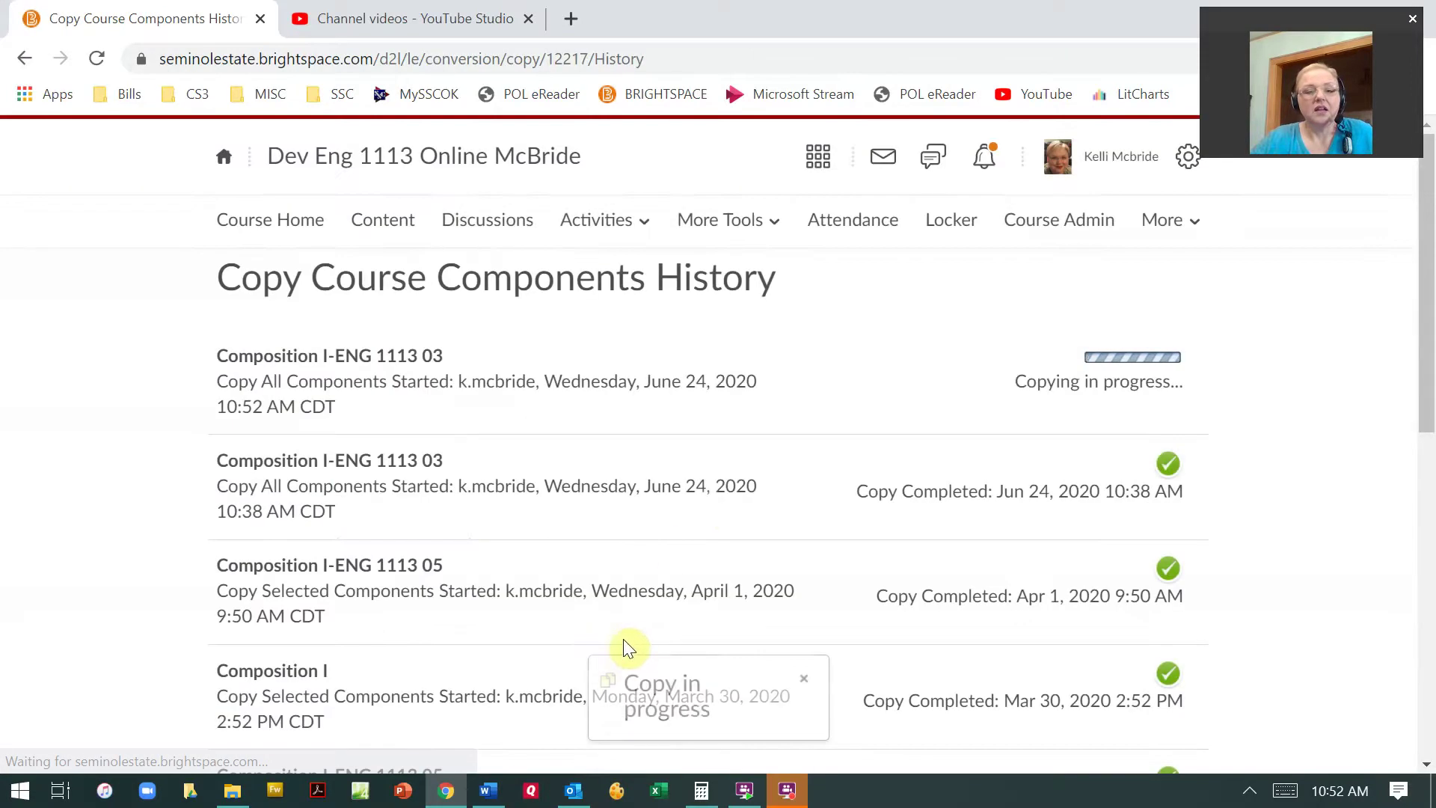
# Open Review and Manage Dates from the Copy Course Components History page.
pyautogui.scroll(-10, 707, 505)
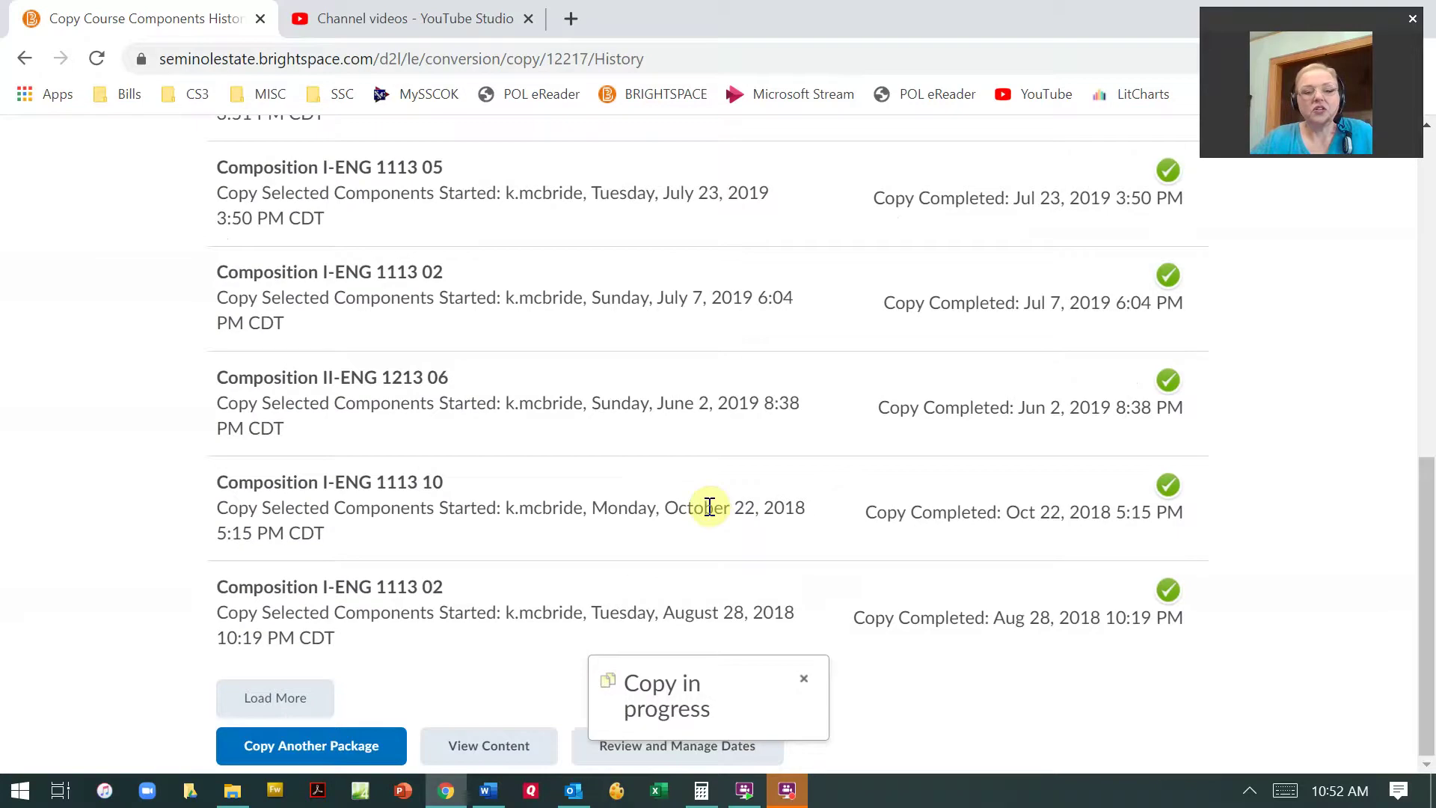
pyautogui.click(625, 748)
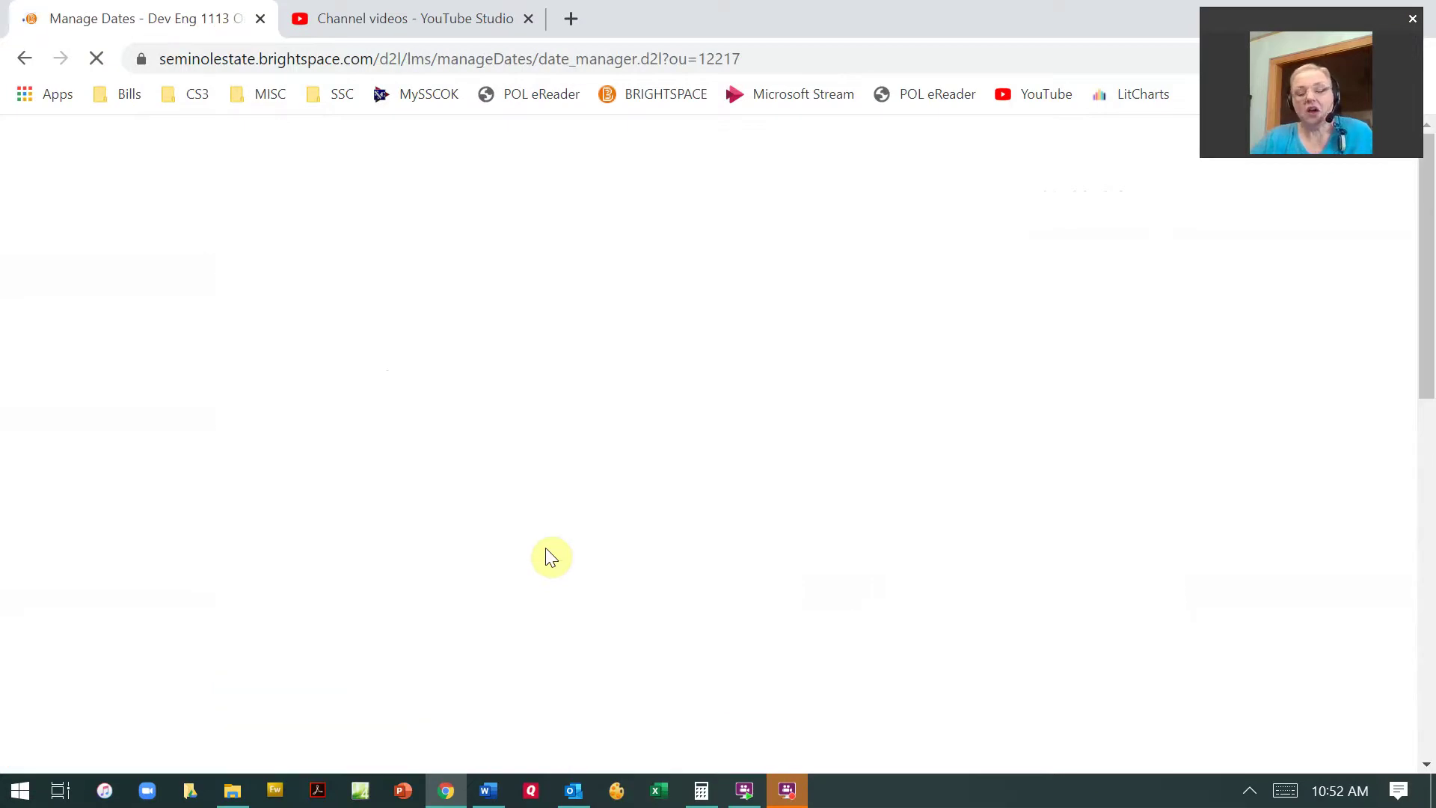
# Clear Essay 1's 6/23/2020 due date and take Essay 1 Revision off the calendar.
pyautogui.scroll(-5, 540, 507)
pyautogui.scroll(-15, 540, 507)
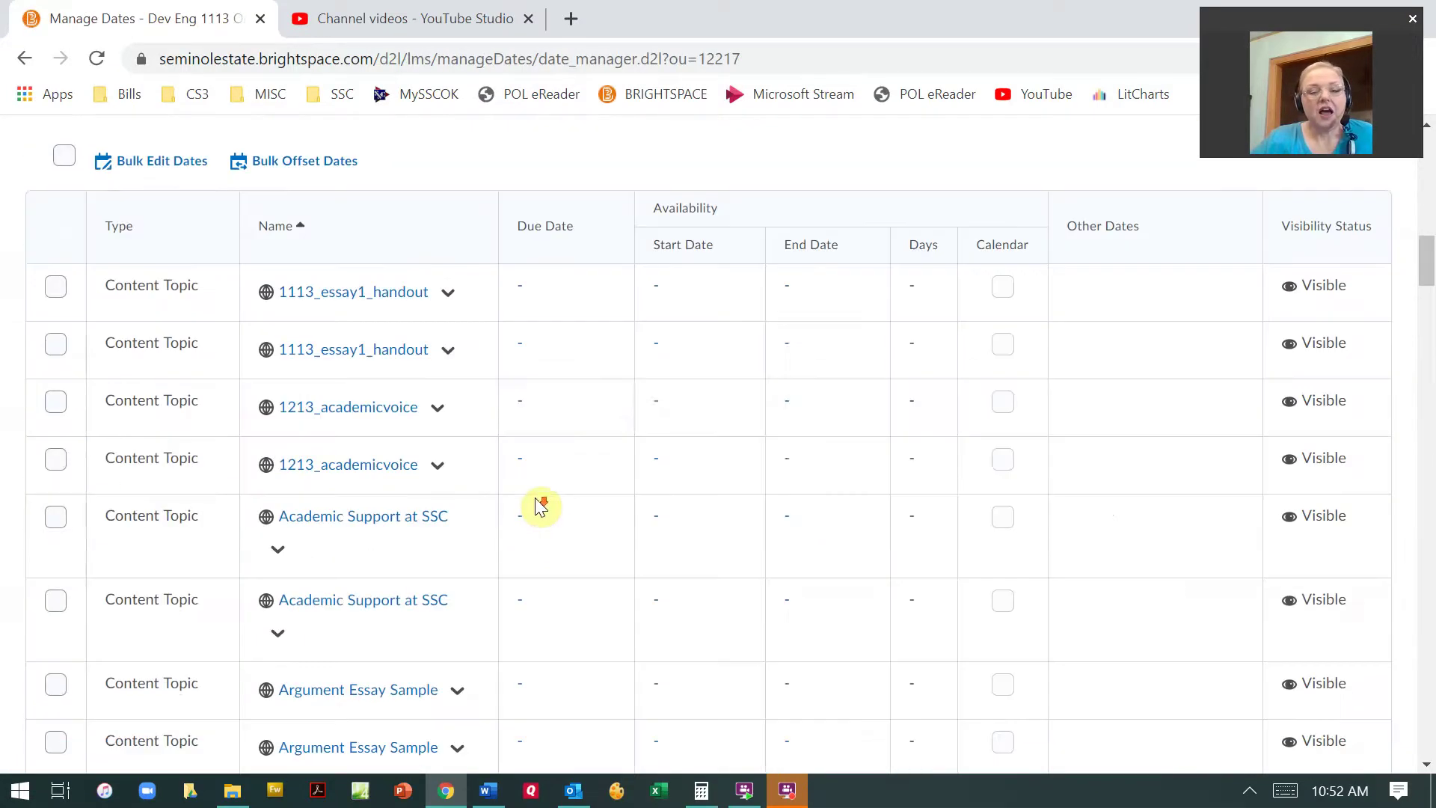
pyautogui.scroll(-15, 535, 496)
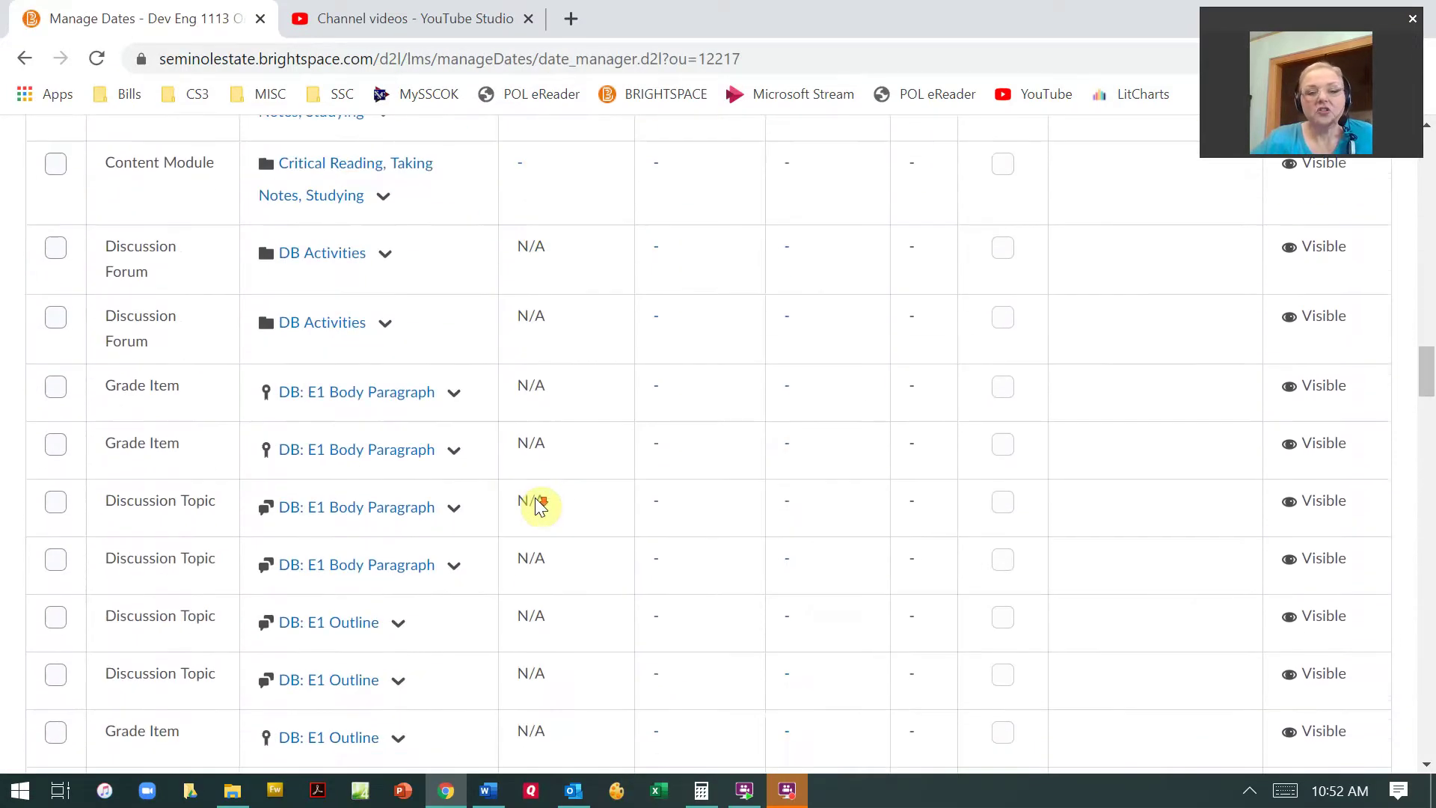
pyautogui.scroll(-15, 536, 498)
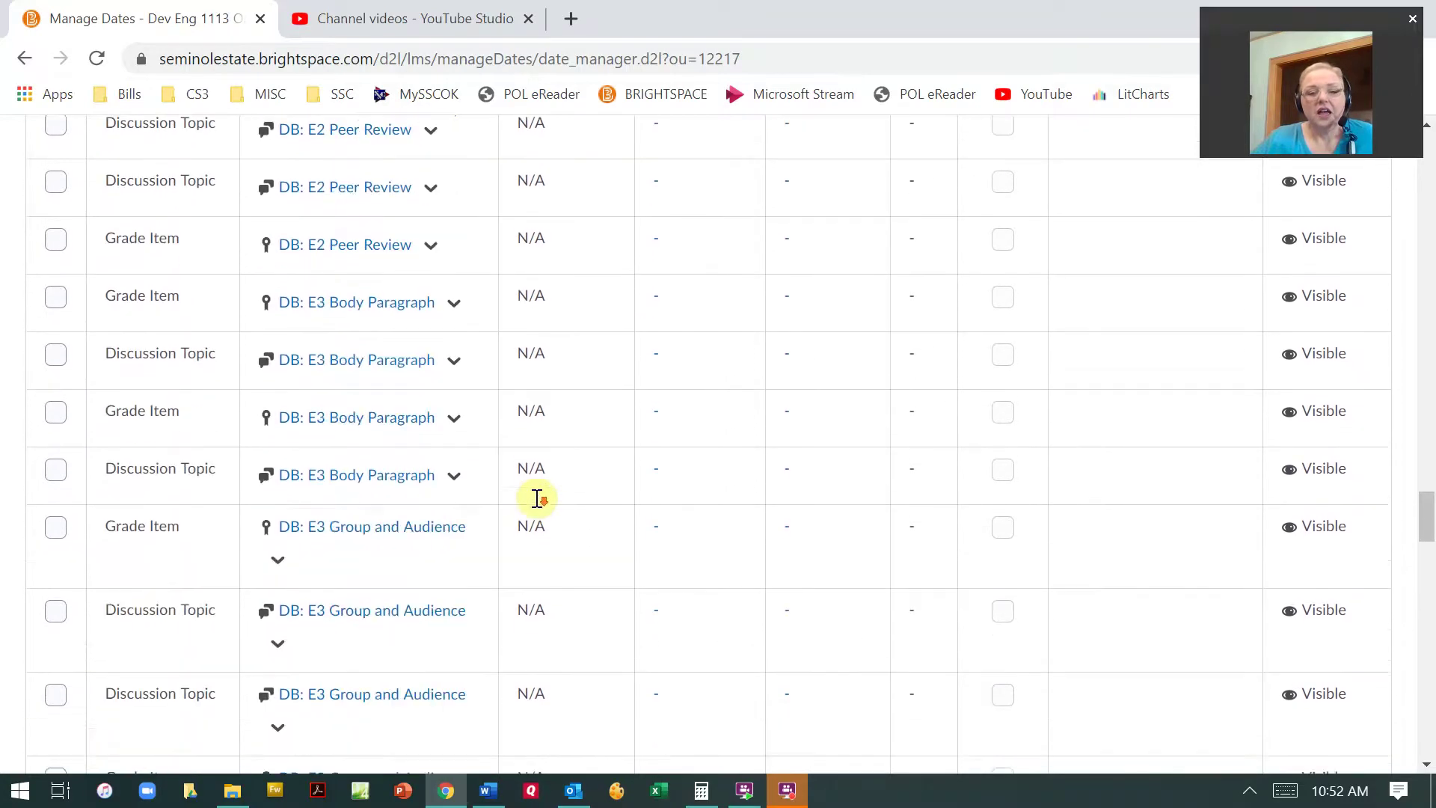
pyautogui.scroll(-15, 537, 498)
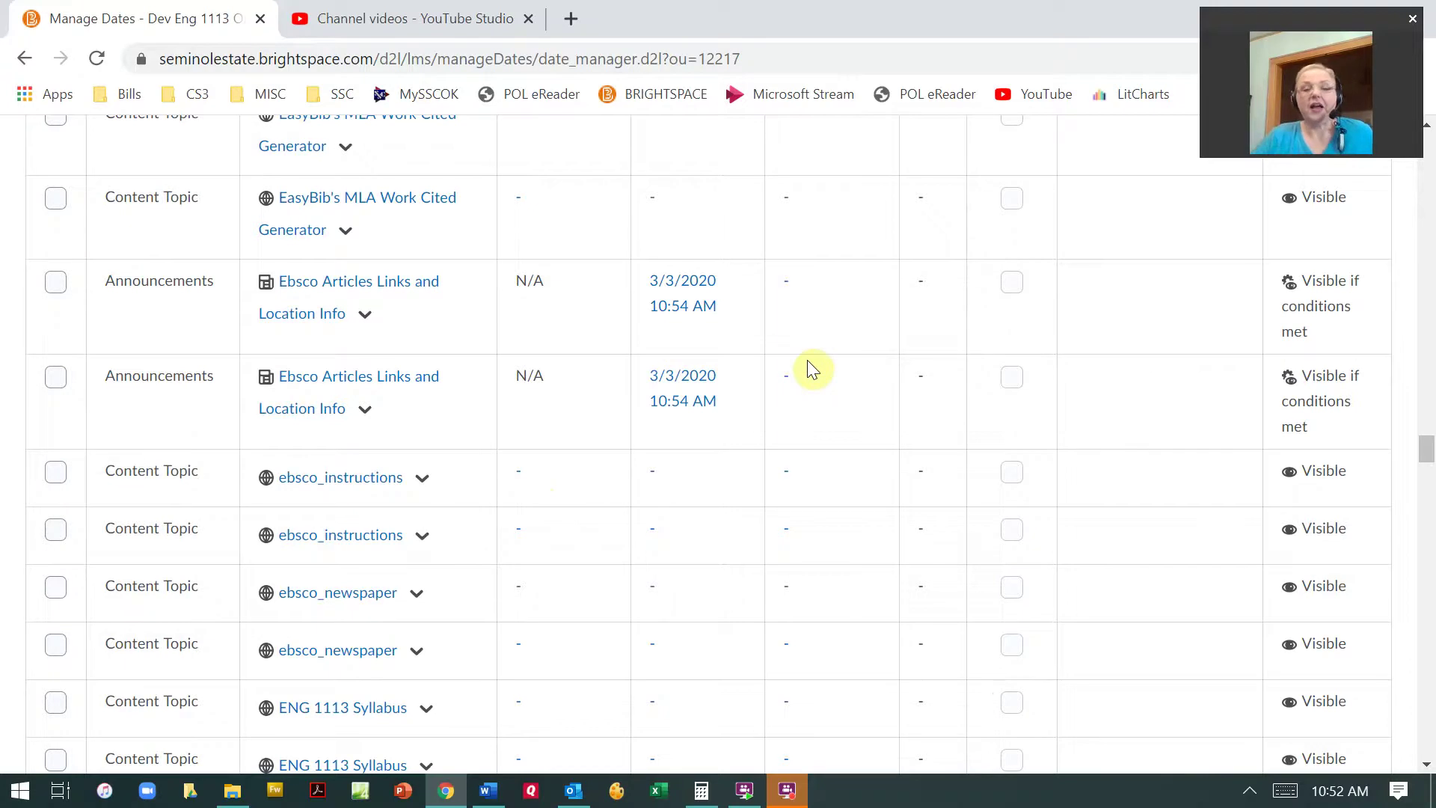
pyautogui.scroll(-10, 806, 367)
pyautogui.scroll(1, 806, 360)
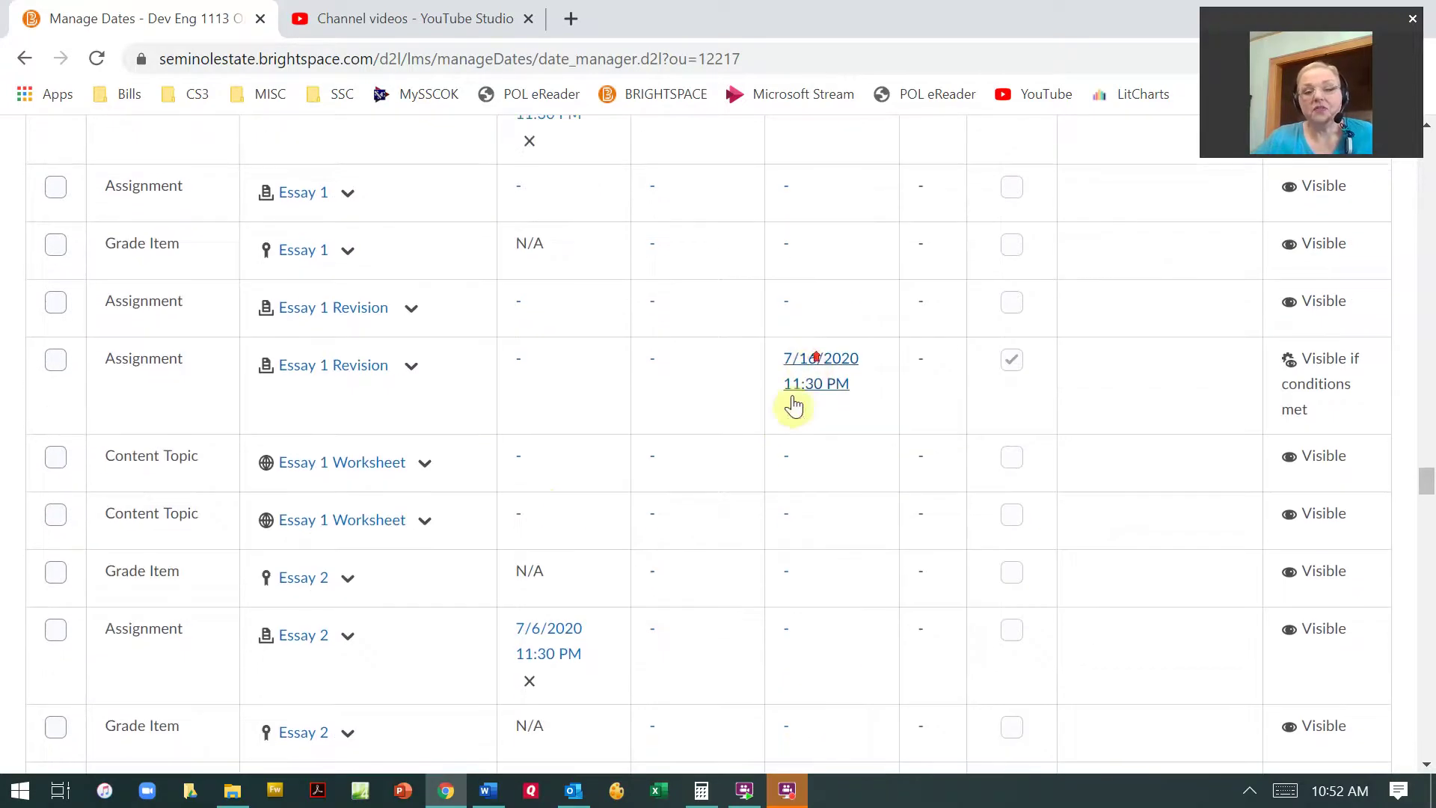
pyautogui.scroll(1, 795, 416)
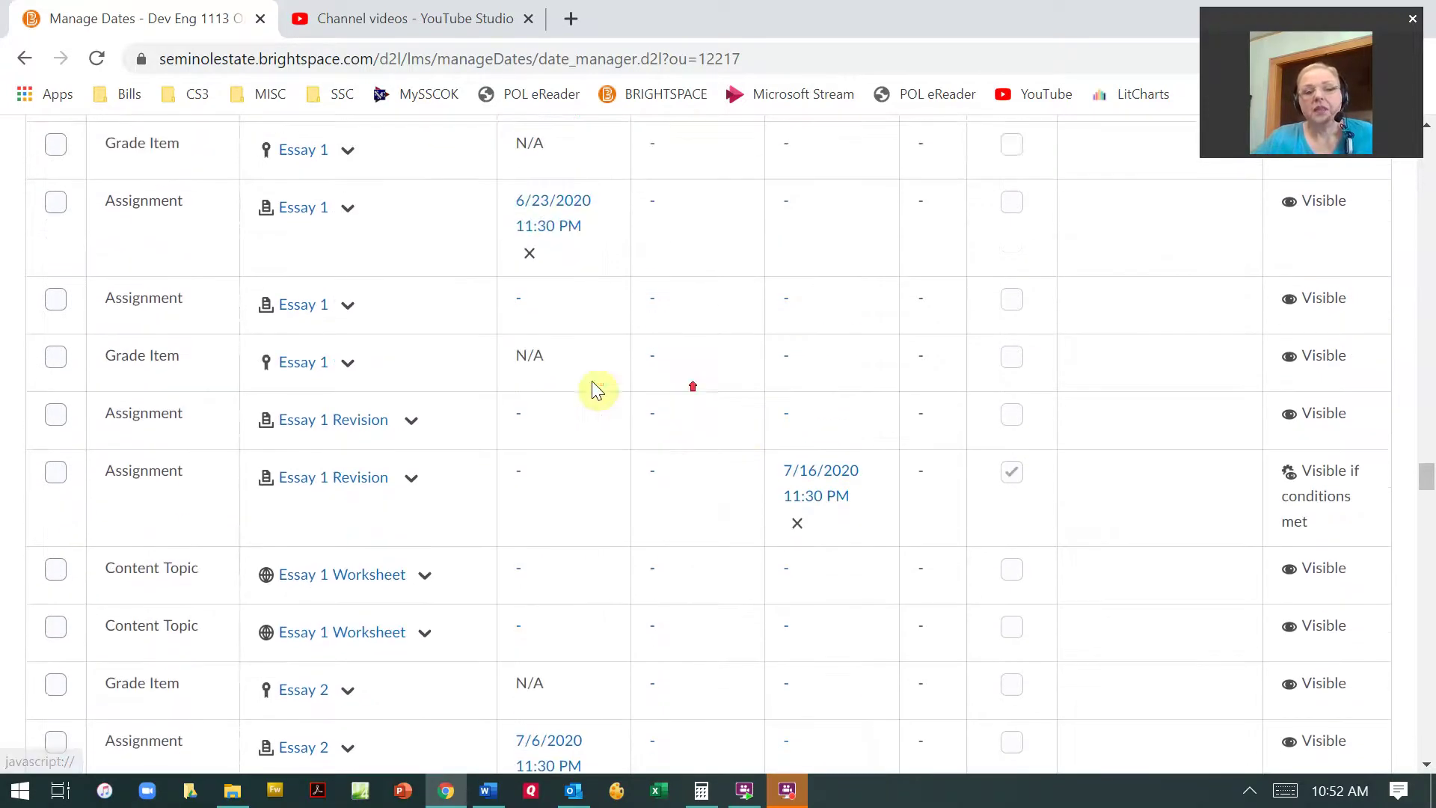
pyautogui.click(523, 254)
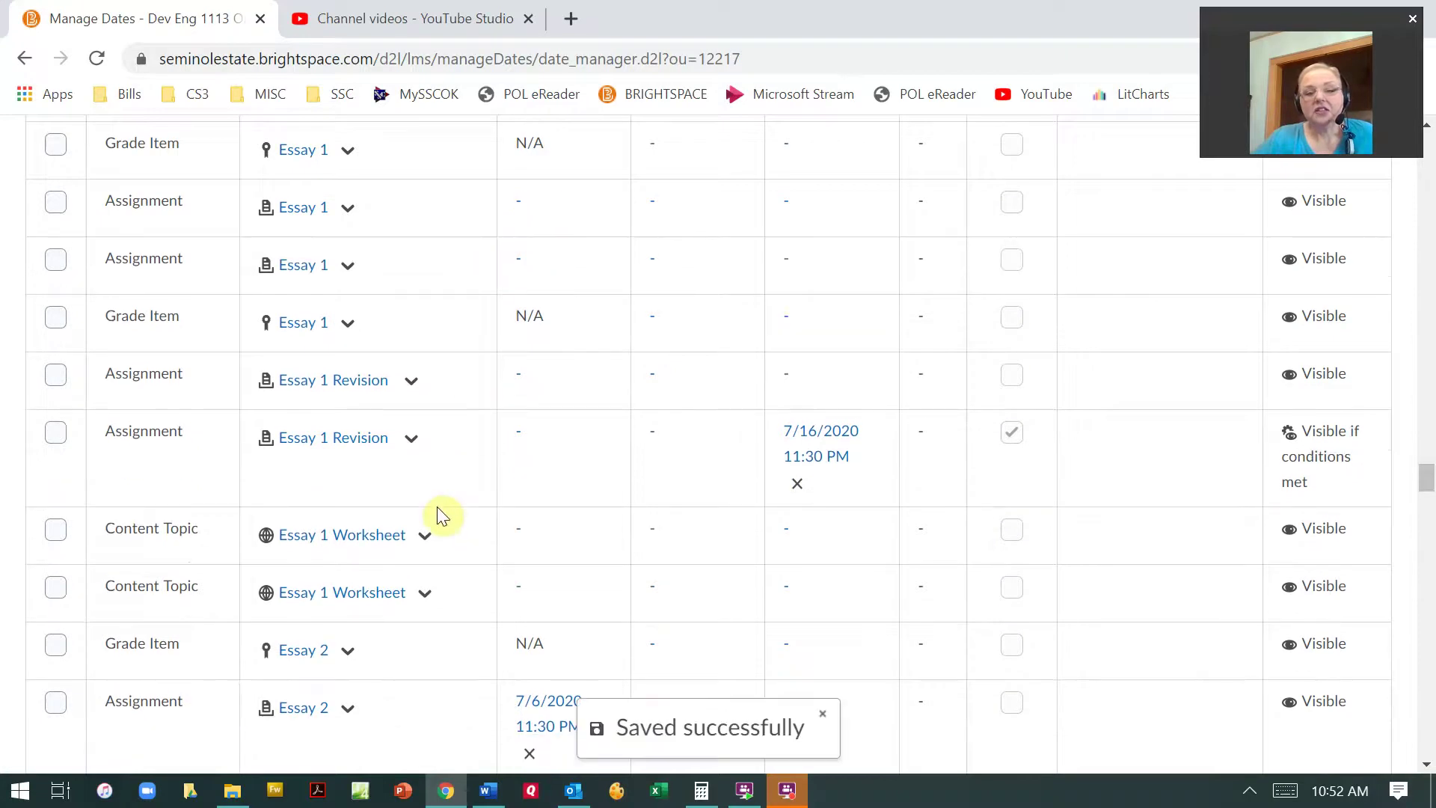
pyautogui.click(1010, 434)
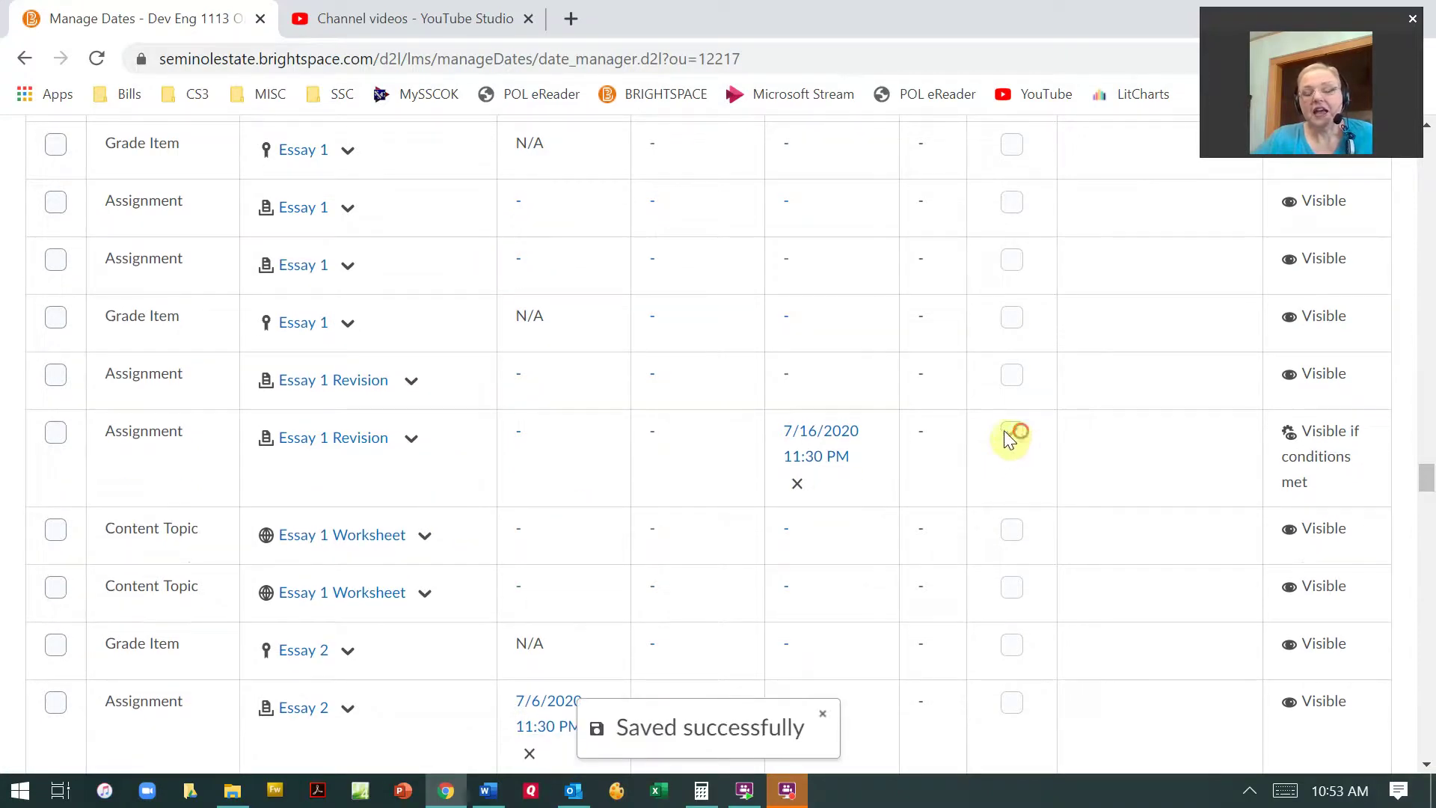
# Clear the 7/16/2020 end dates of Essay 1, 2 and 3 Revision, and the Essay 3 and Essay 2 due dates.
pyautogui.scroll(15, 1011, 434)
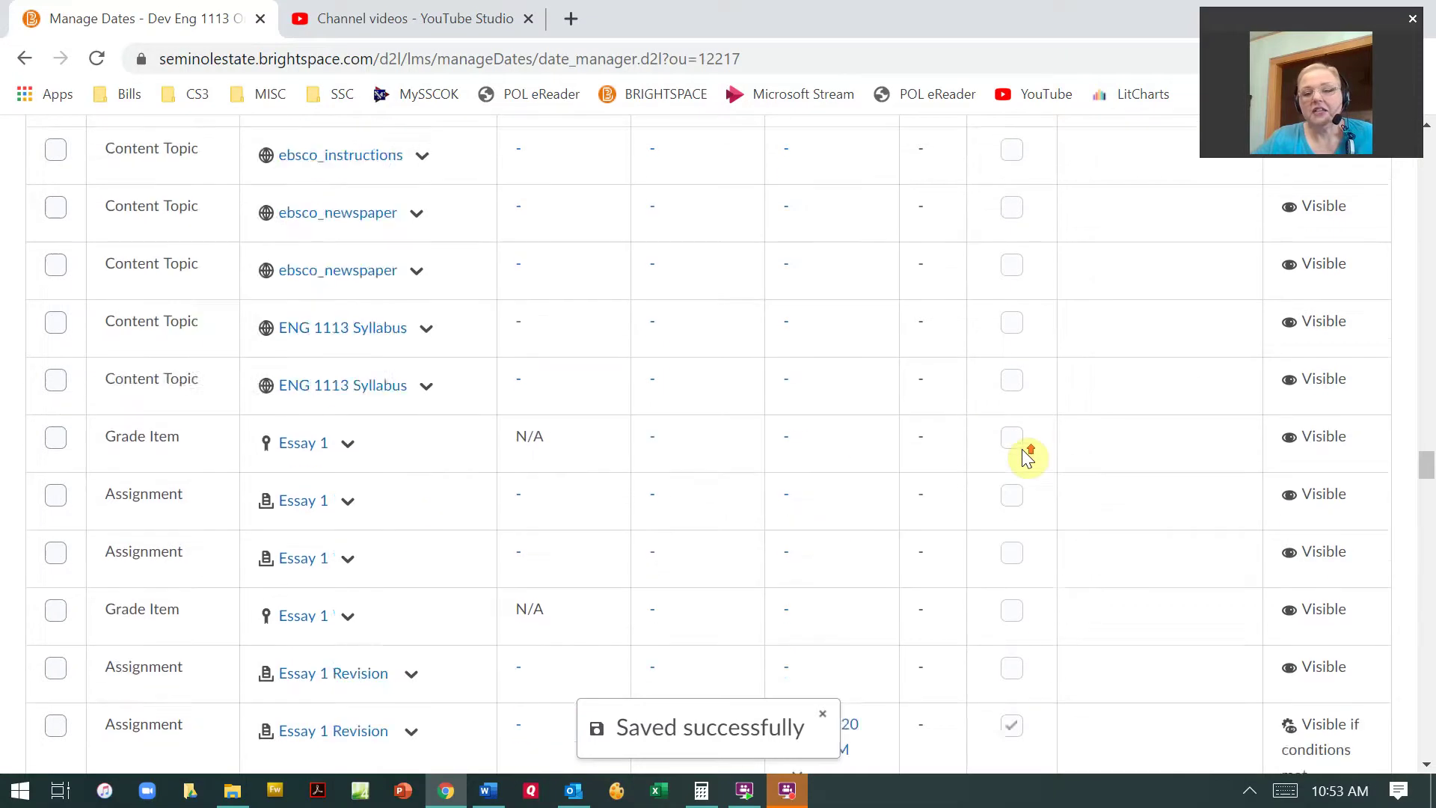
pyautogui.scroll(20, 1027, 456)
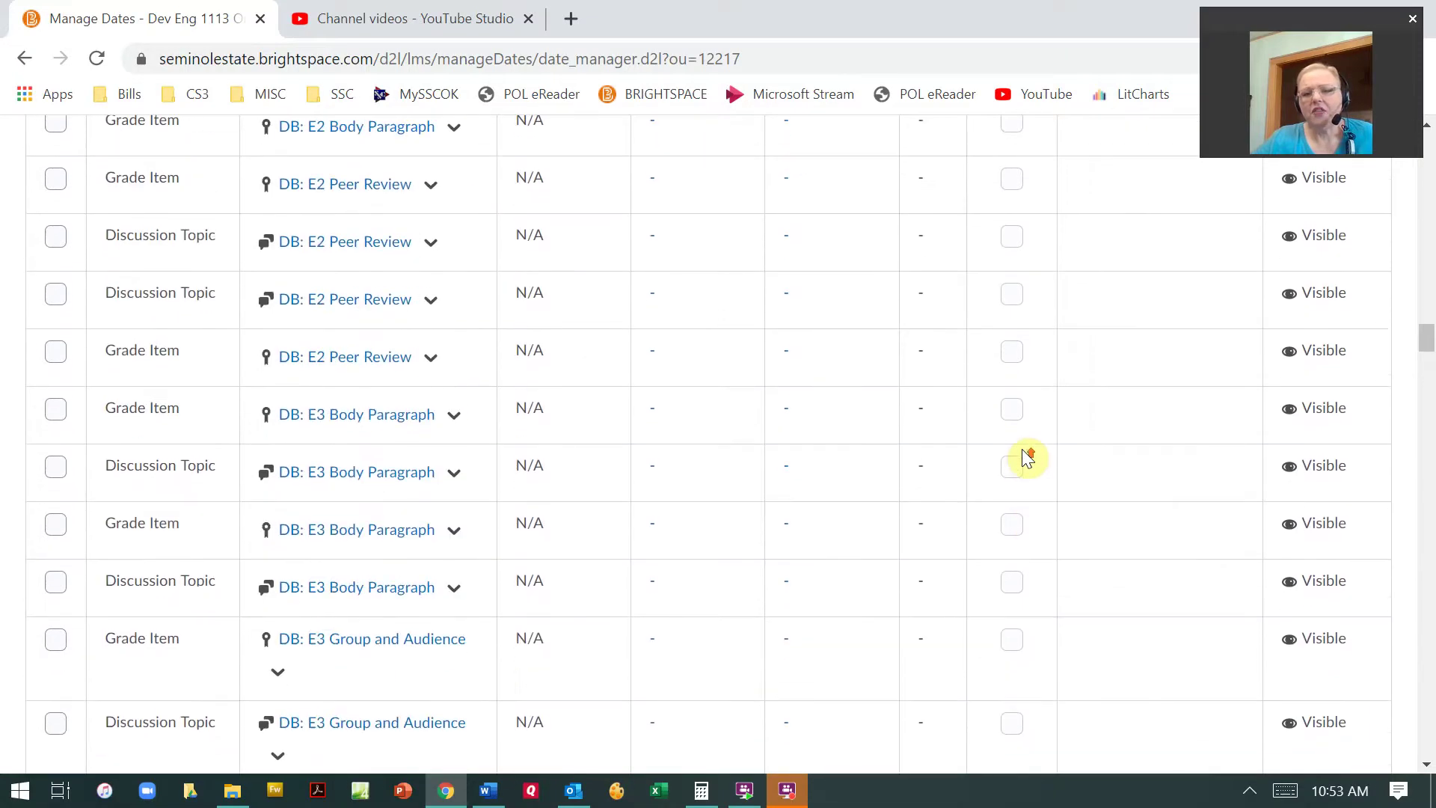
pyautogui.scroll(-20, 1027, 460)
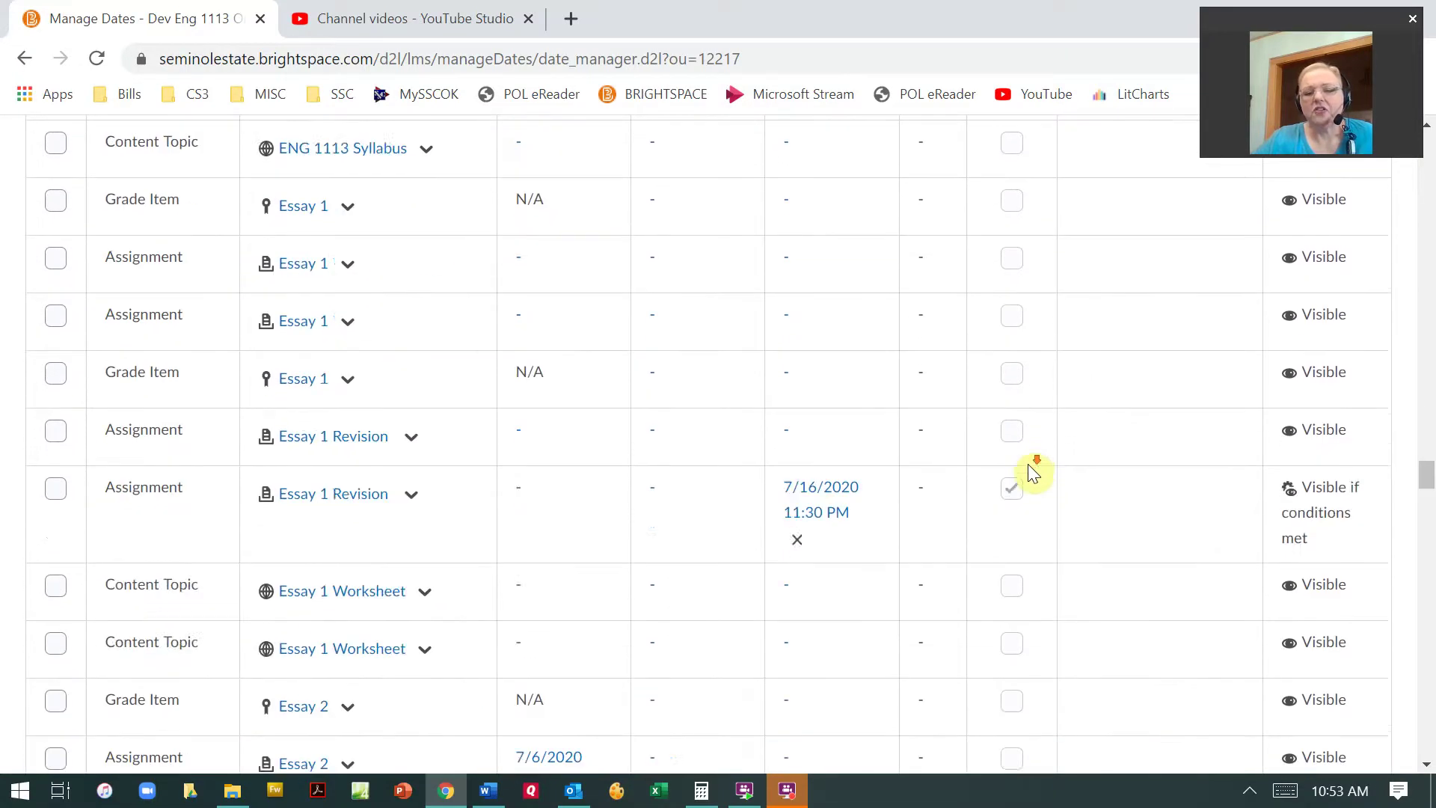
pyautogui.click(798, 260)
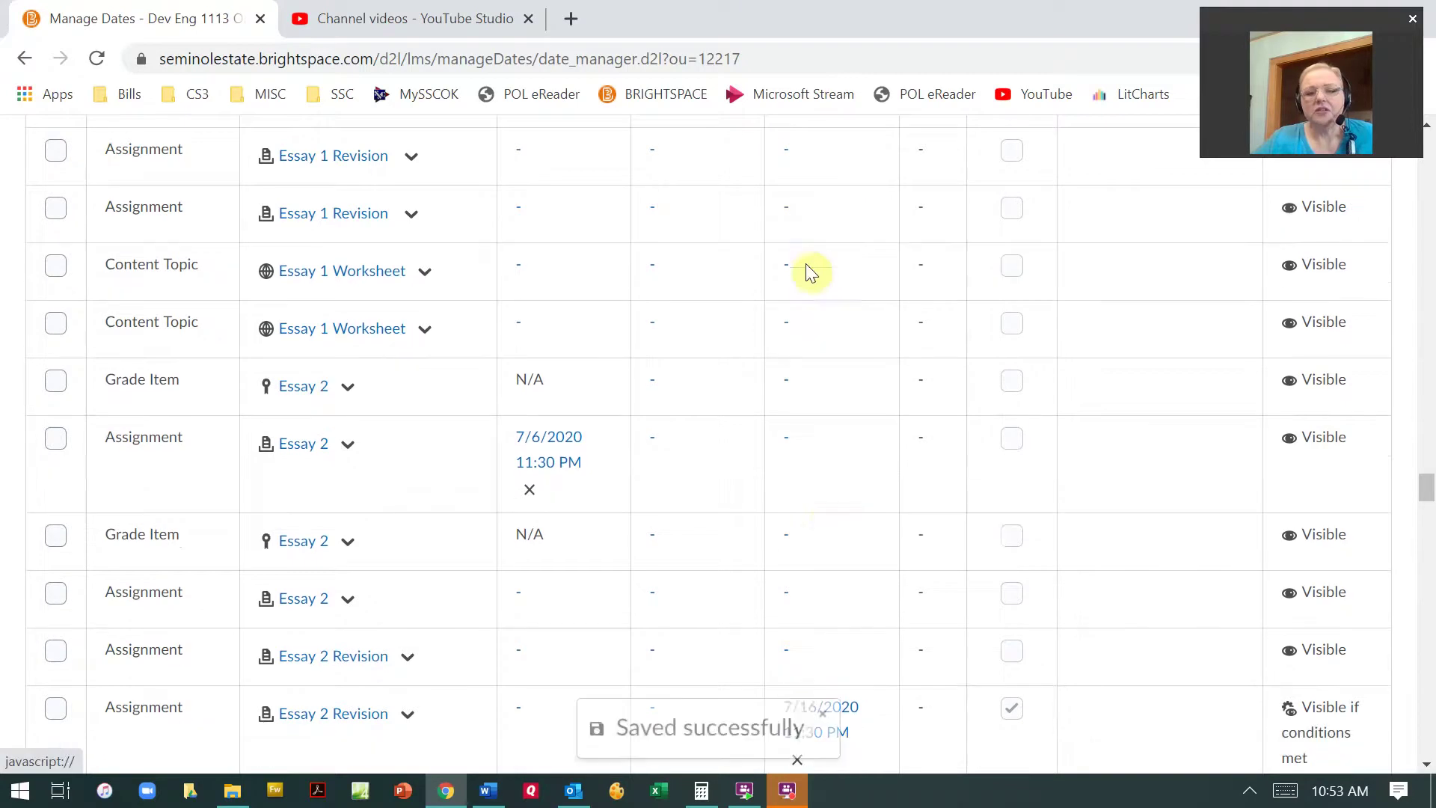
pyautogui.scroll(-5, 826, 512)
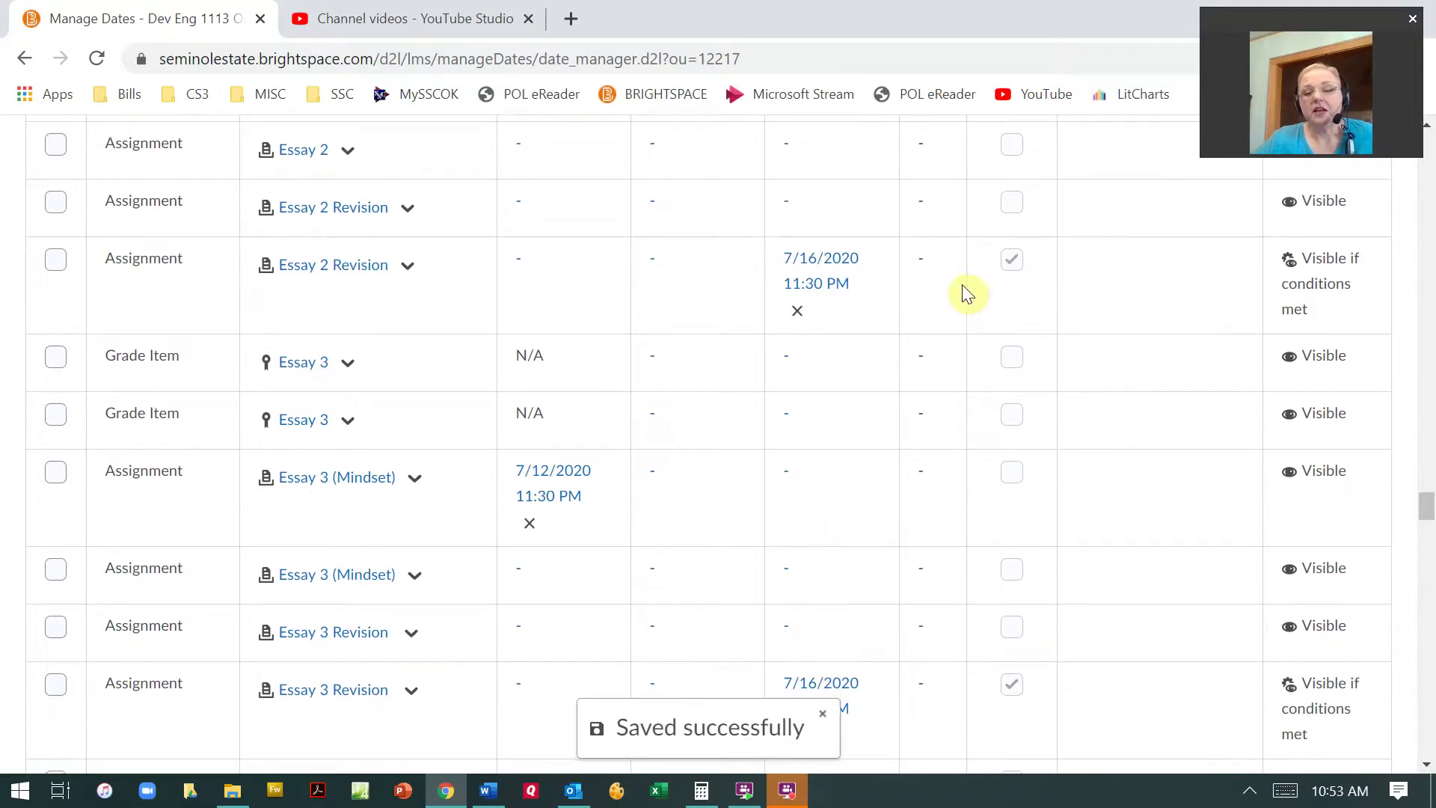
pyautogui.click(797, 310)
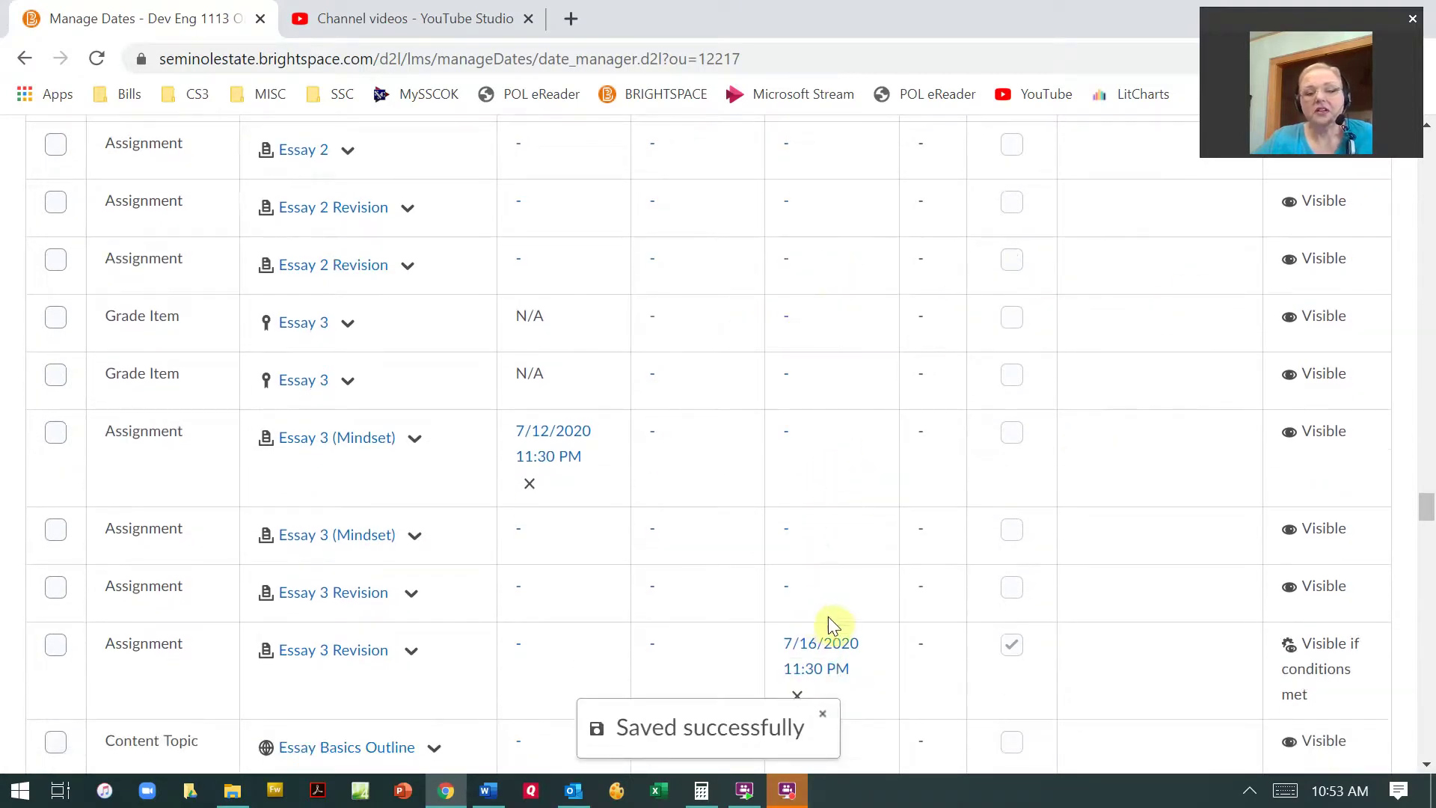
pyautogui.scroll(-3, 830, 599)
pyautogui.click(797, 470)
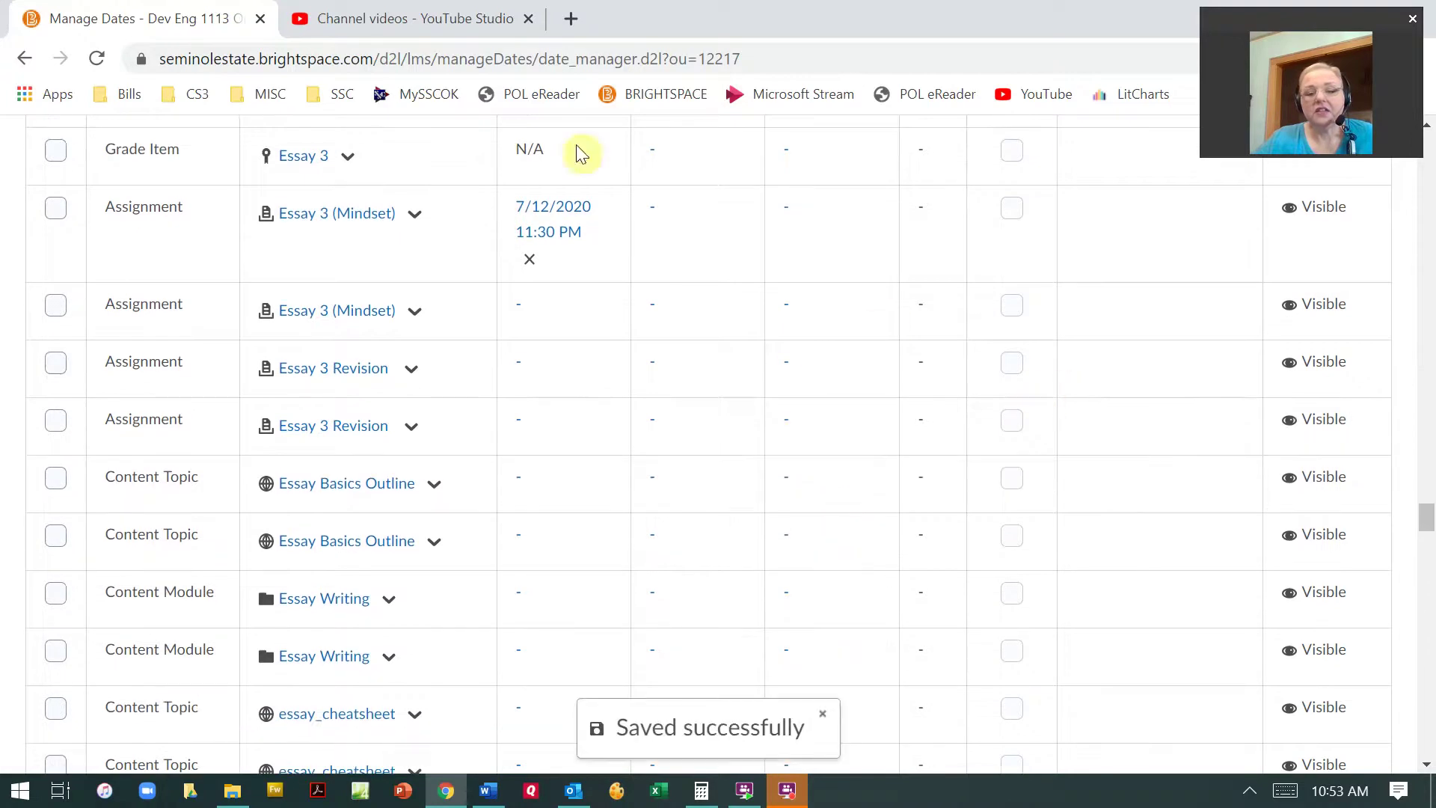
pyautogui.click(531, 260)
pyautogui.scroll(5, 555, 279)
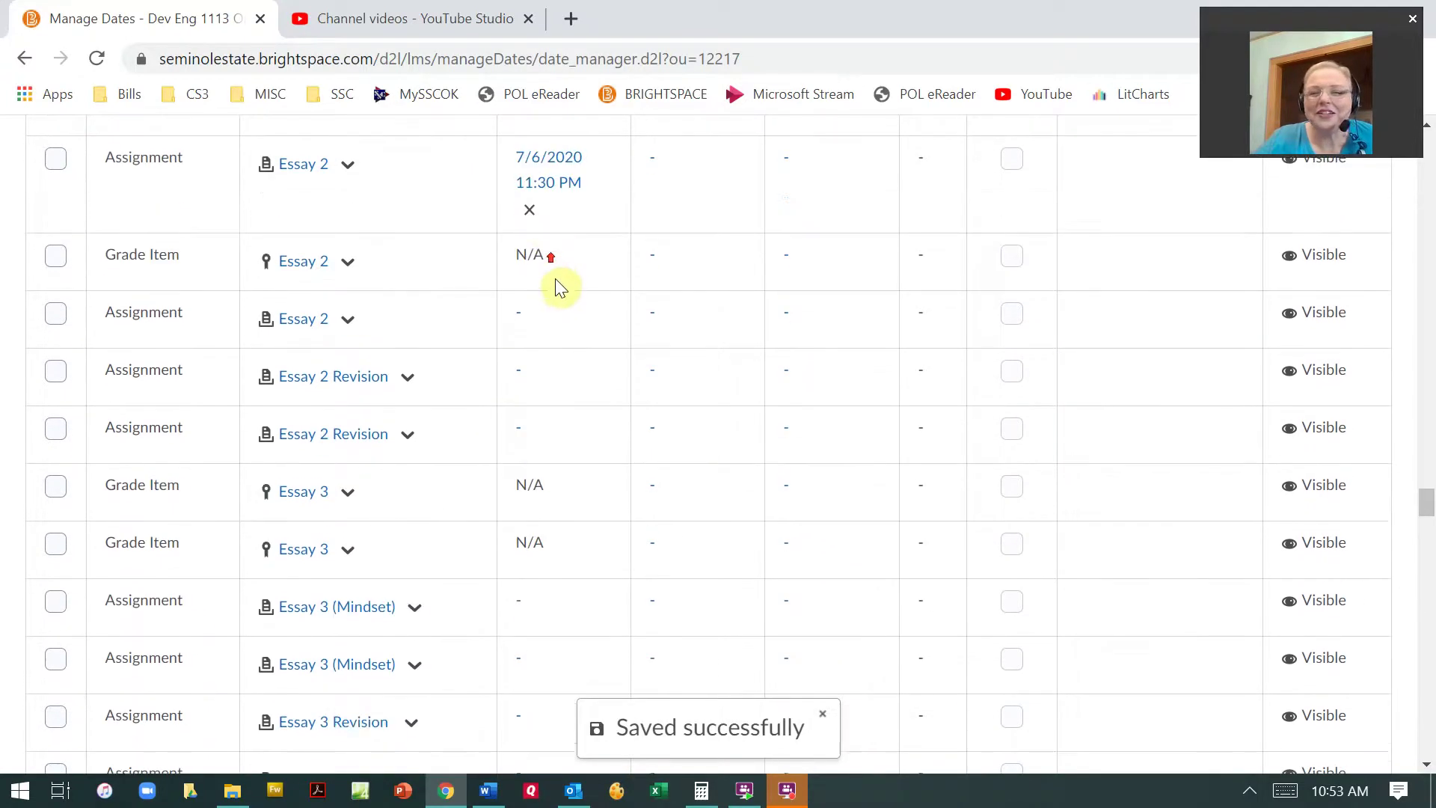
pyautogui.scroll(1, 550, 284)
pyautogui.click(534, 270)
# Clear the Final Exam grade item and assessment dates, and take the assessment off the calendar.
pyautogui.scroll(-7, 742, 434)
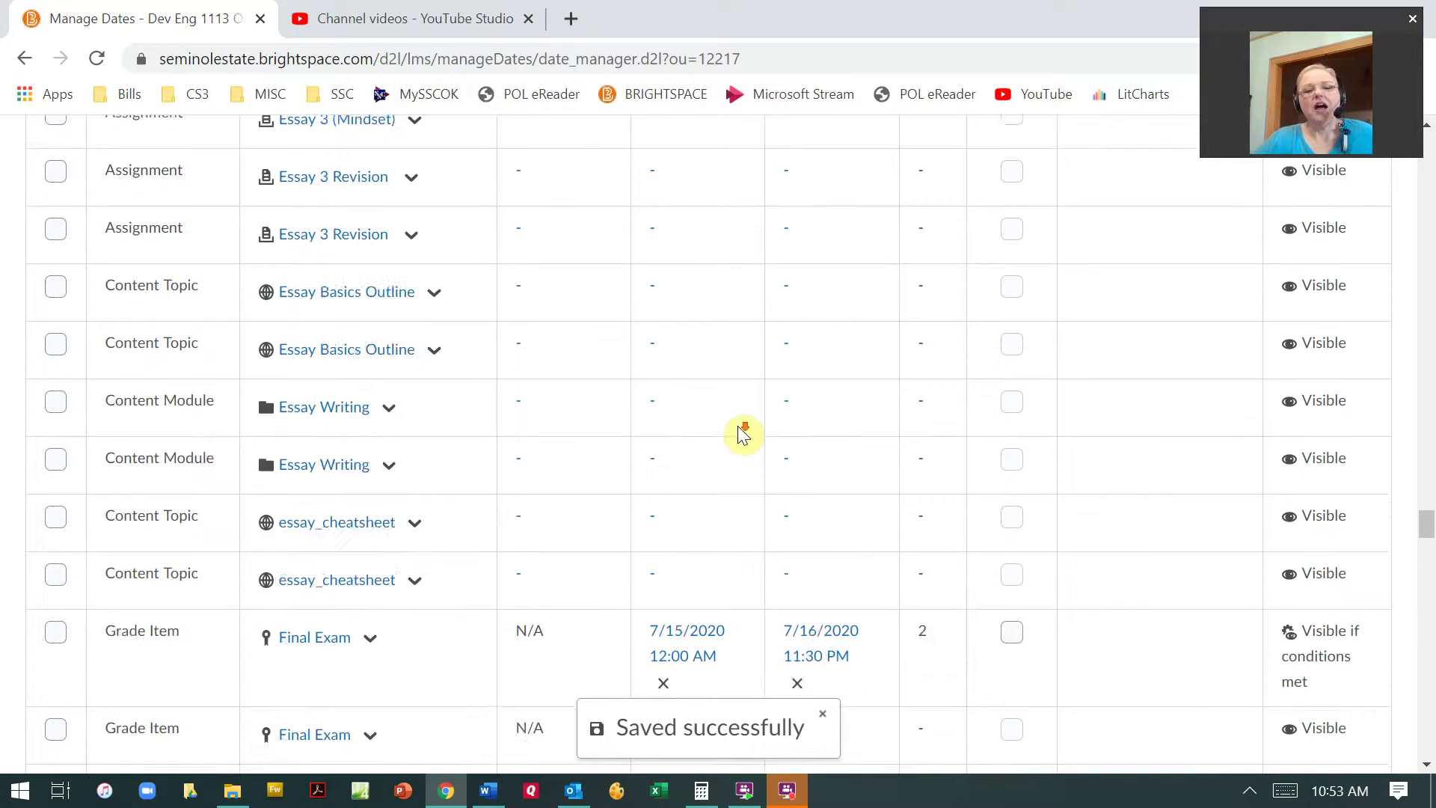
pyautogui.scroll(-4, 740, 430)
pyautogui.click(796, 349)
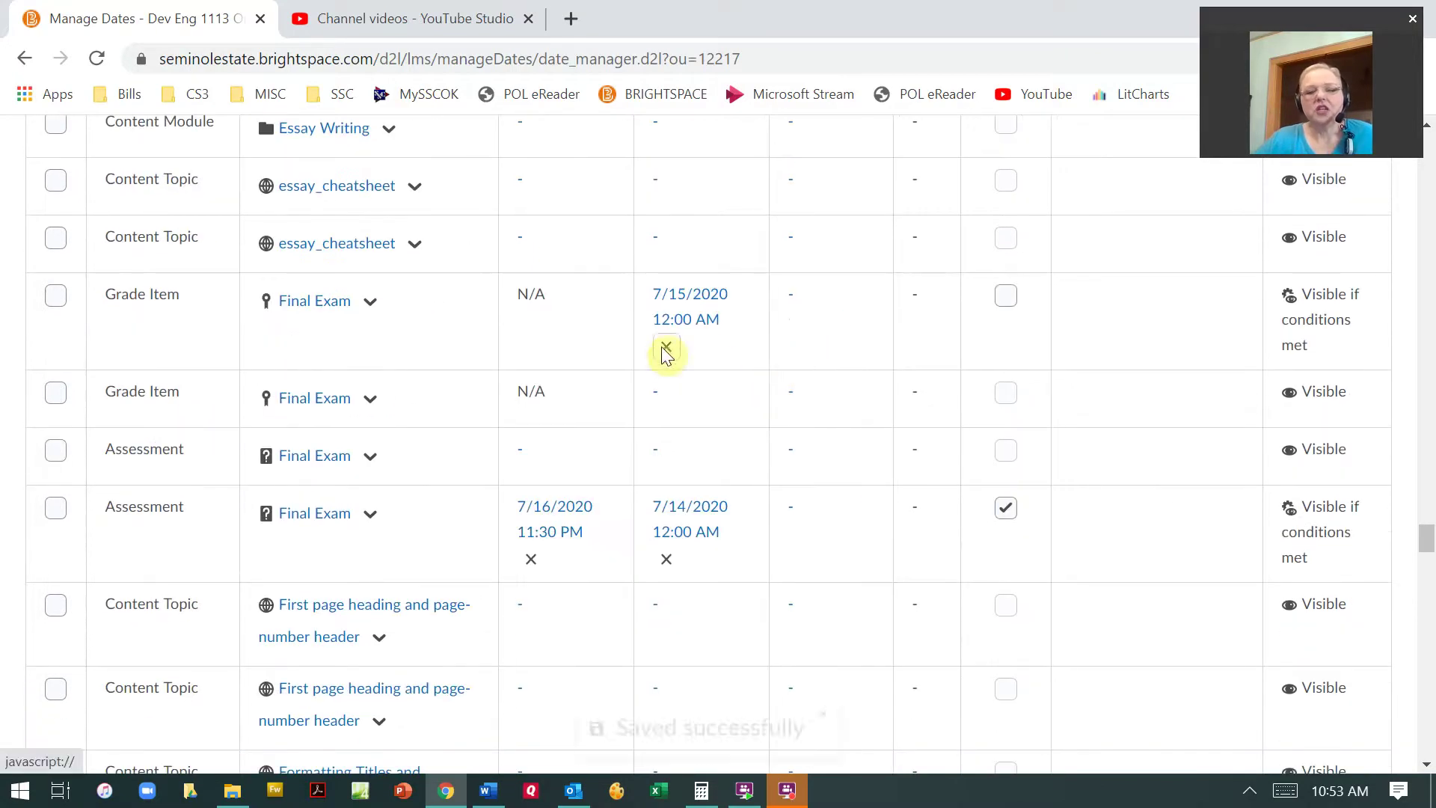
pyautogui.click(665, 350)
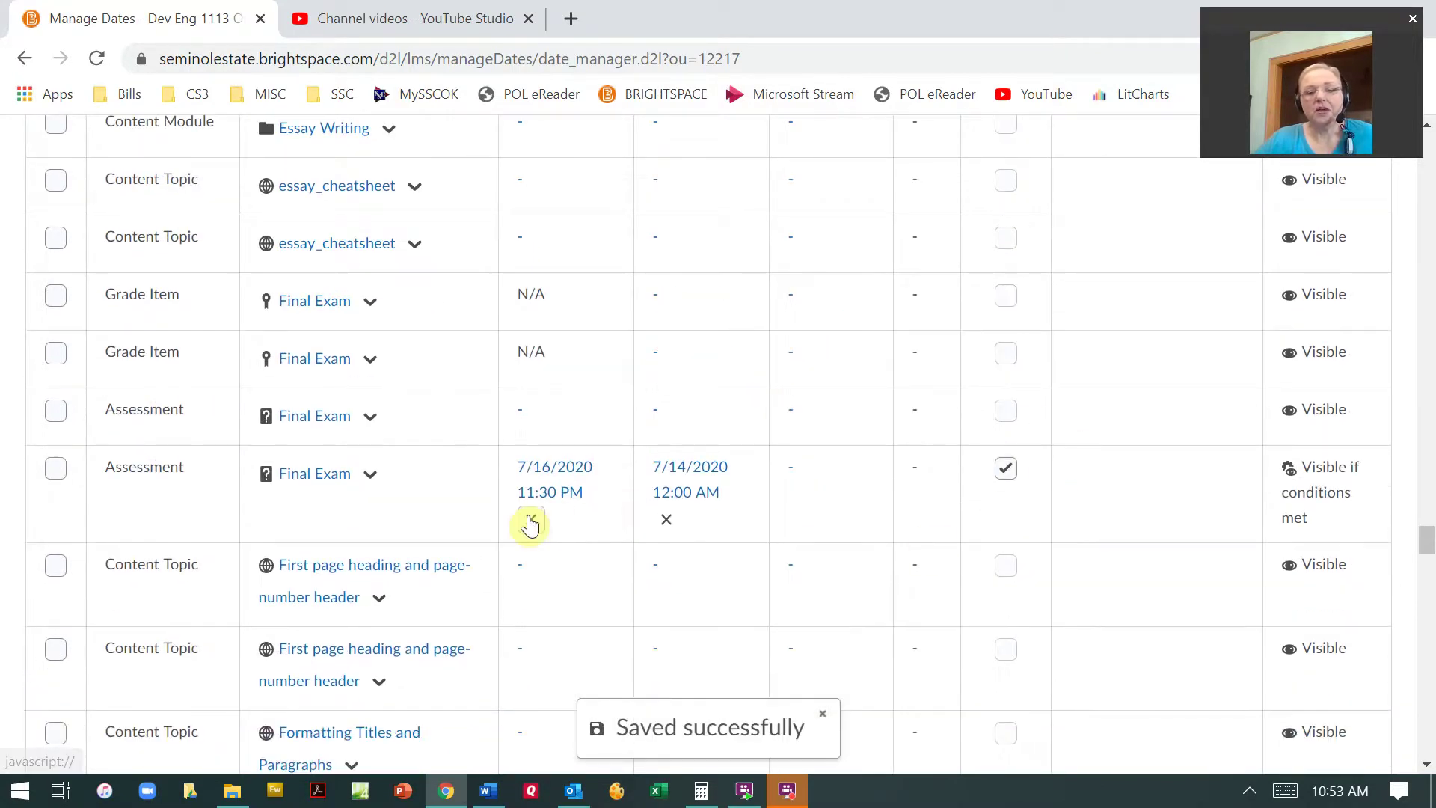
pyautogui.click(530, 520)
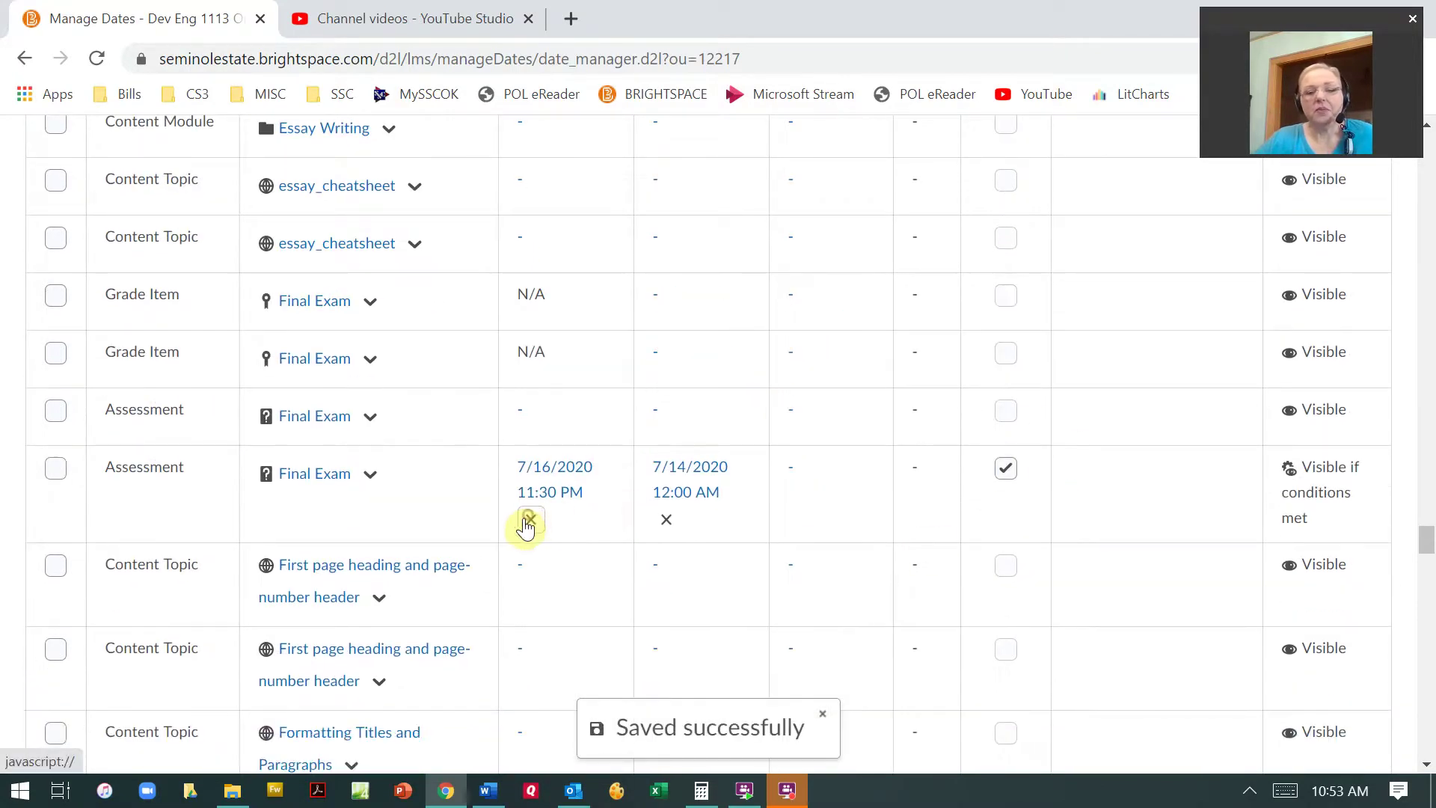
pyautogui.click(663, 529)
pyautogui.click(588, 427)
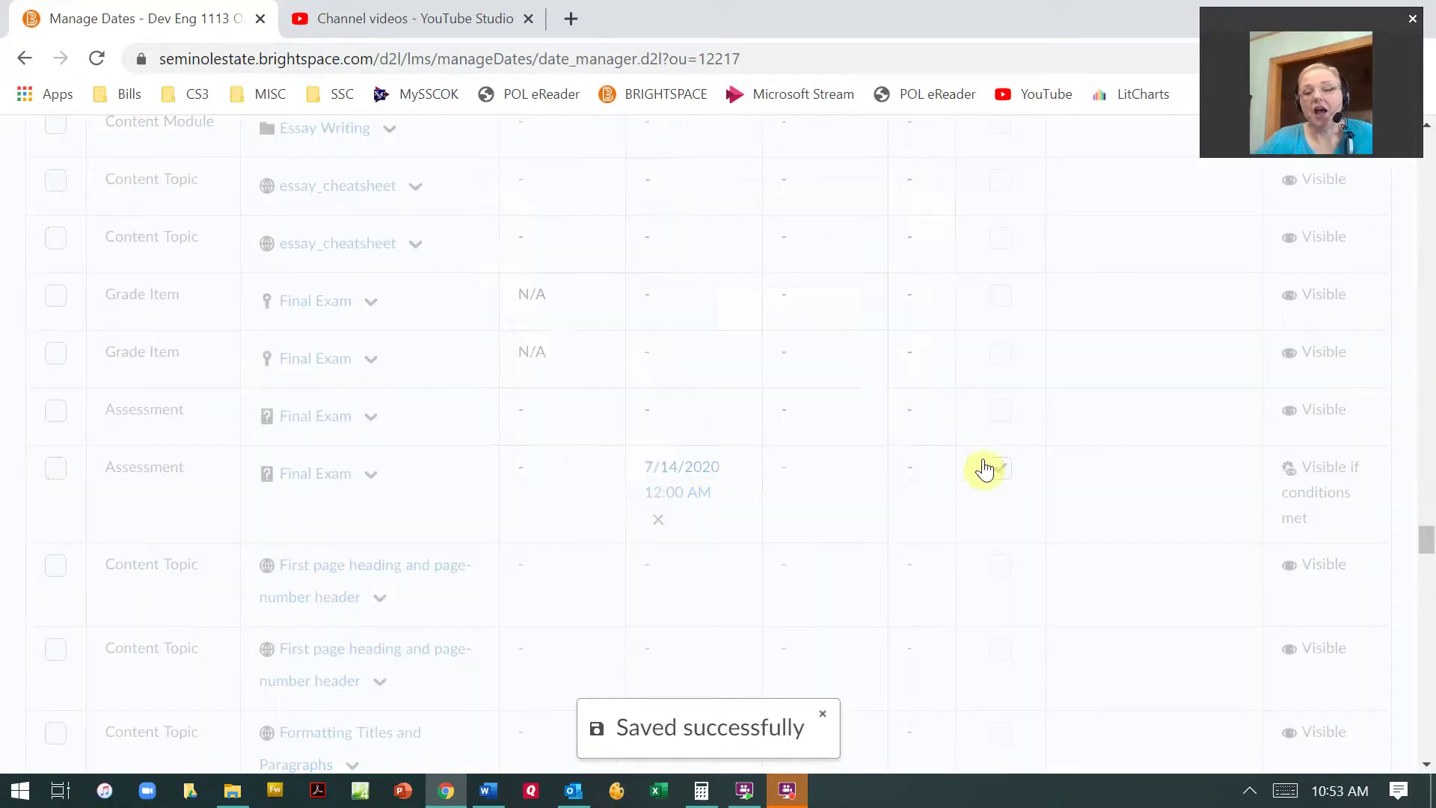
pyautogui.click(986, 468)
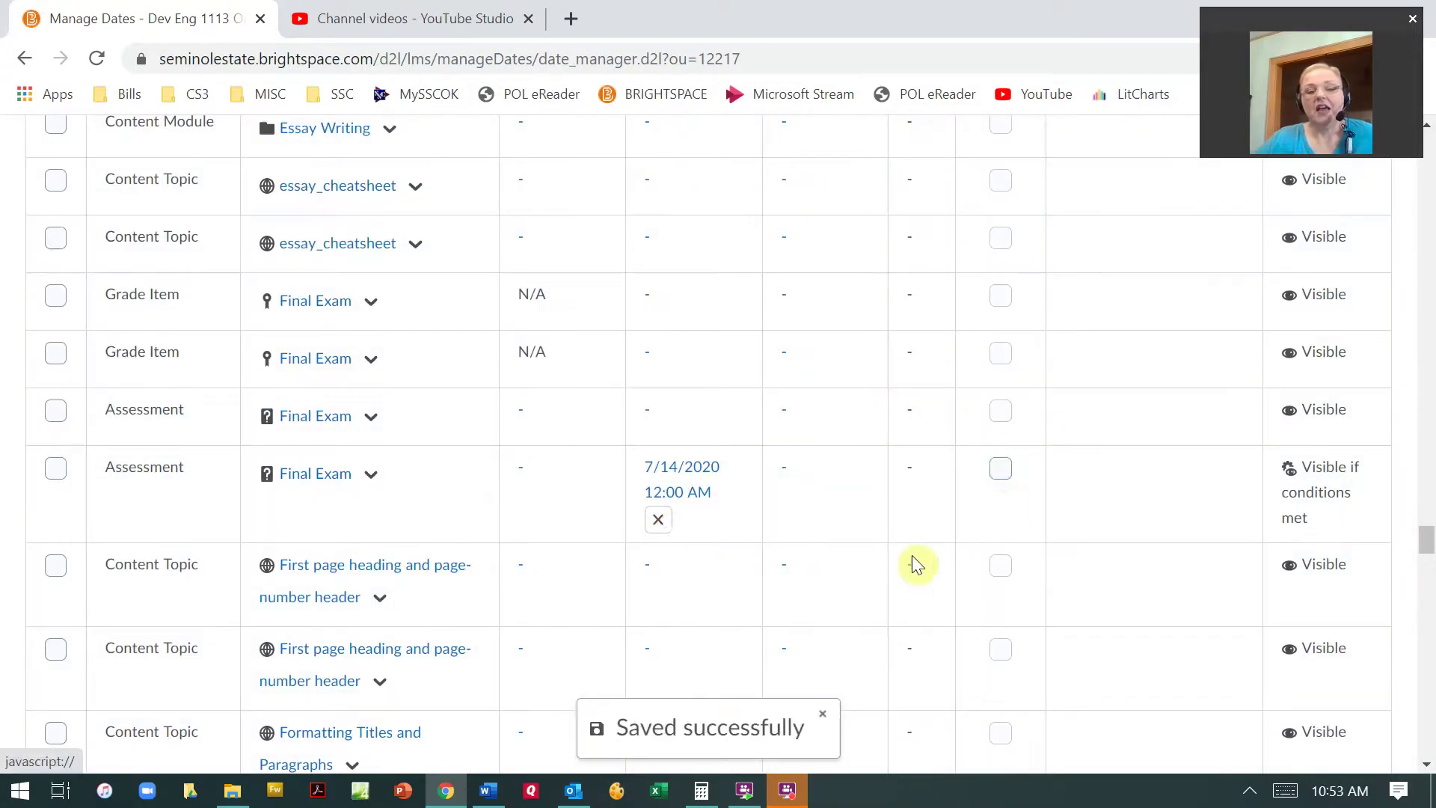
# Scroll through the Manage Dates table to confirm the dates are cleared, ending at the top.
pyautogui.scroll(-7, 916, 565)
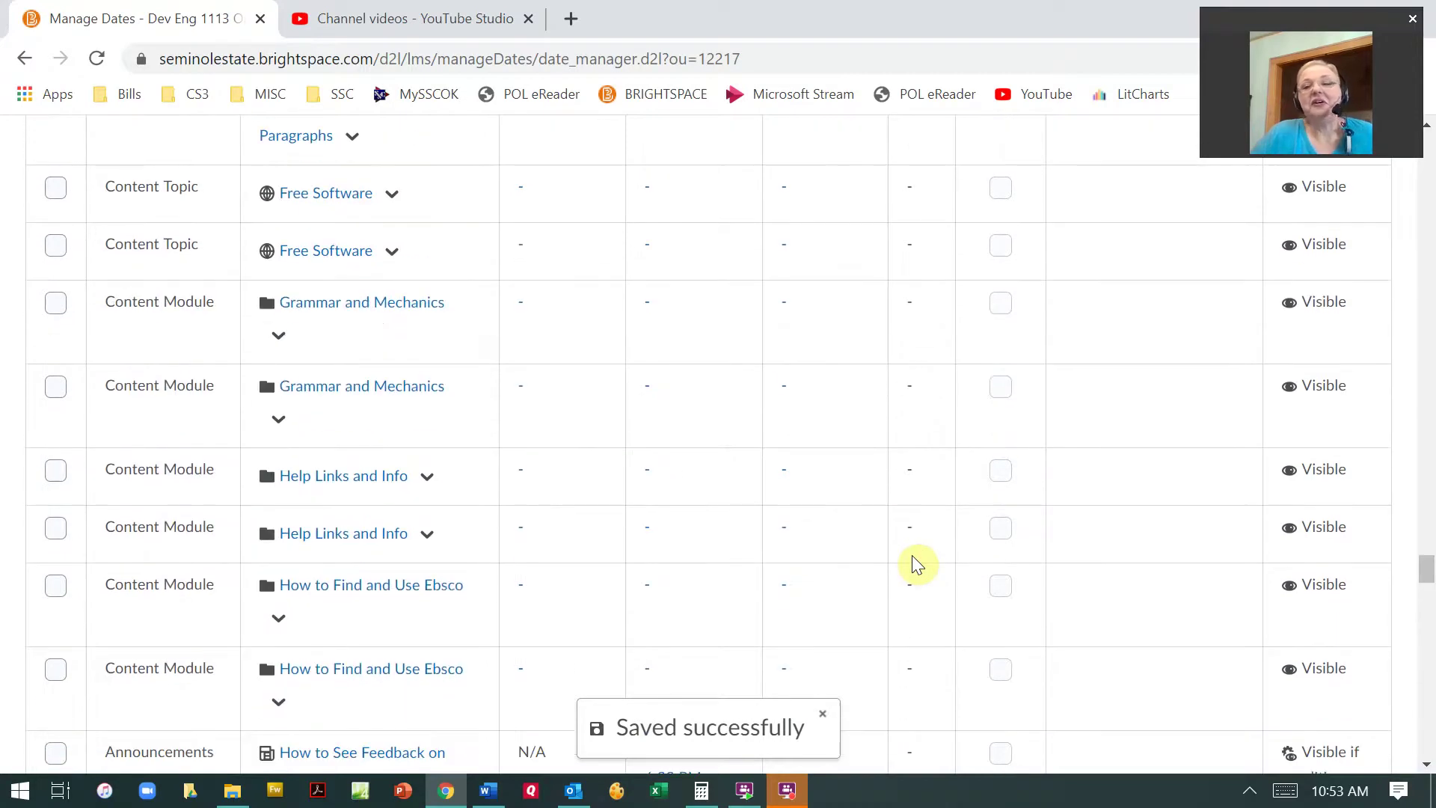
pyautogui.scroll(-8, 912, 555)
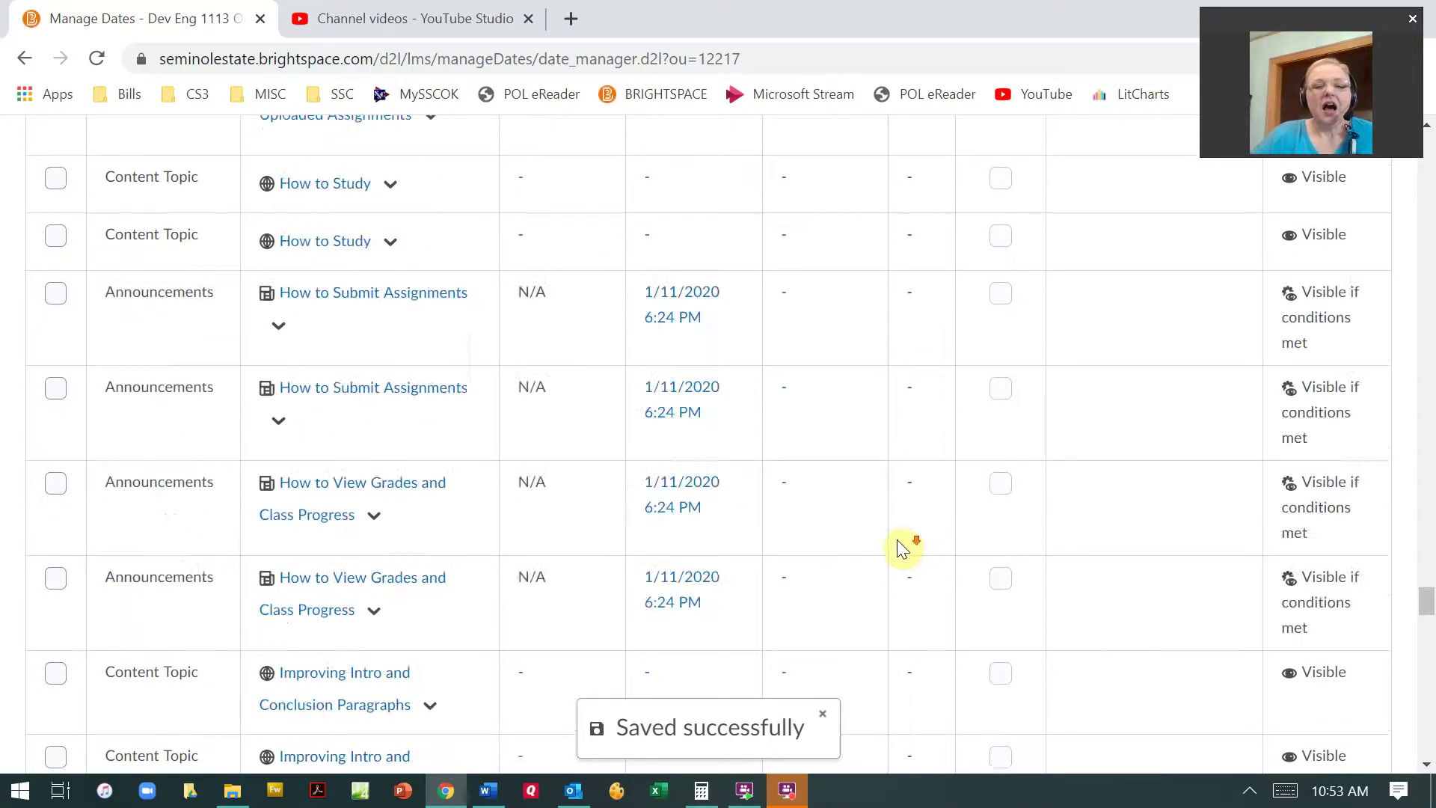
pyautogui.scroll(16, 896, 540)
pyautogui.scroll(10, 630, 326)
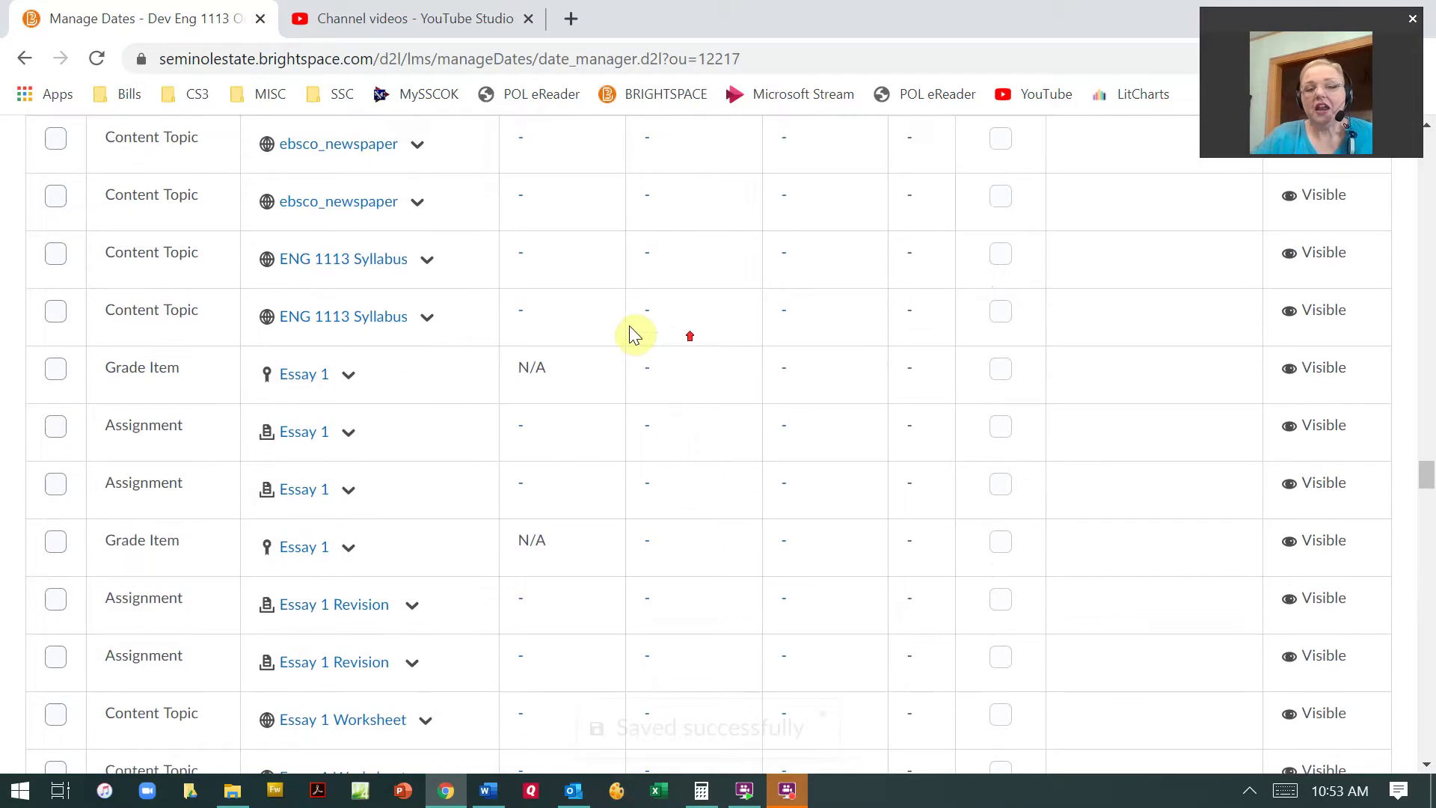
pyautogui.scroll(15, 595, 338)
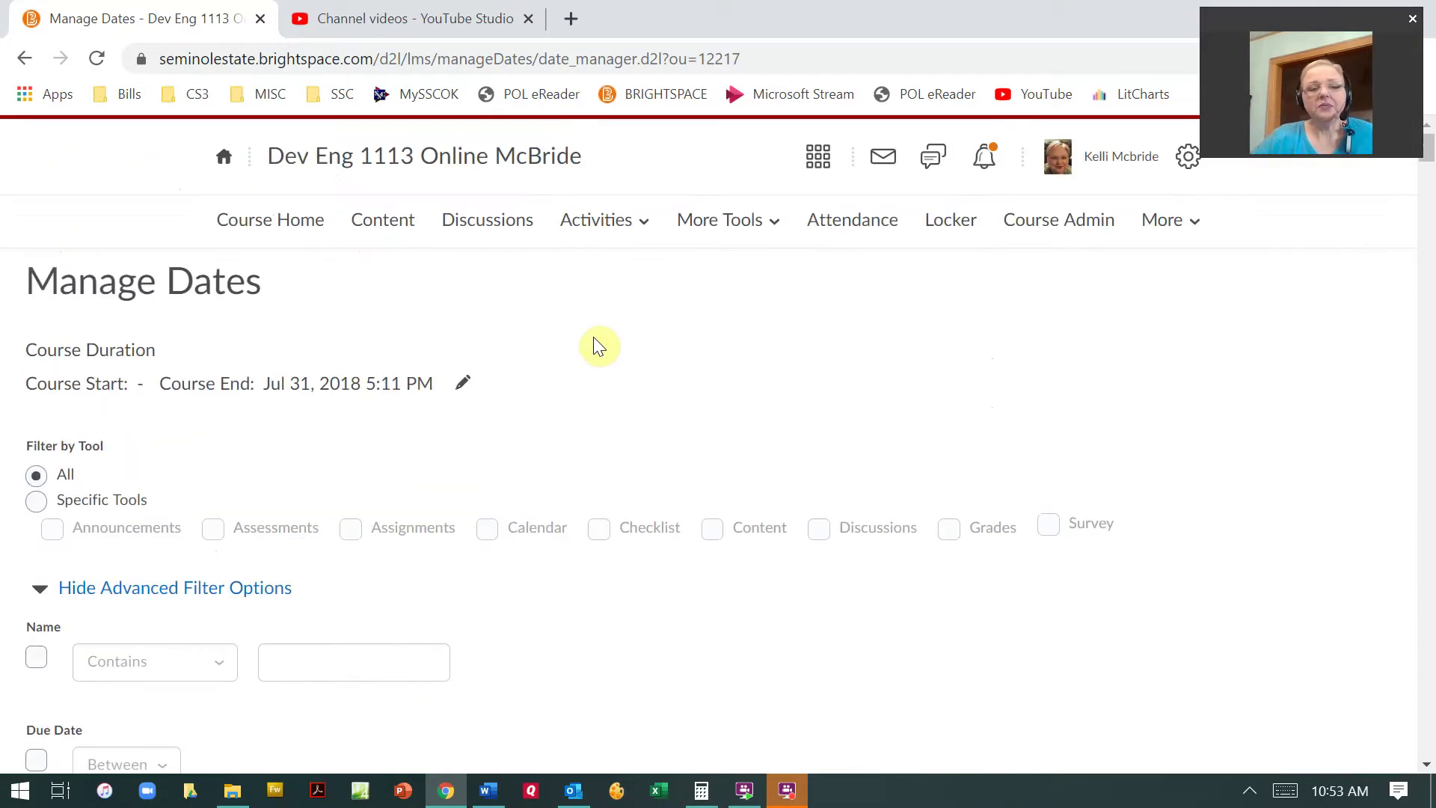
# Open the Dev Eng 1113 course homepage and view the upcoming MLA Practice due-date events.
pyautogui.click(251, 224)
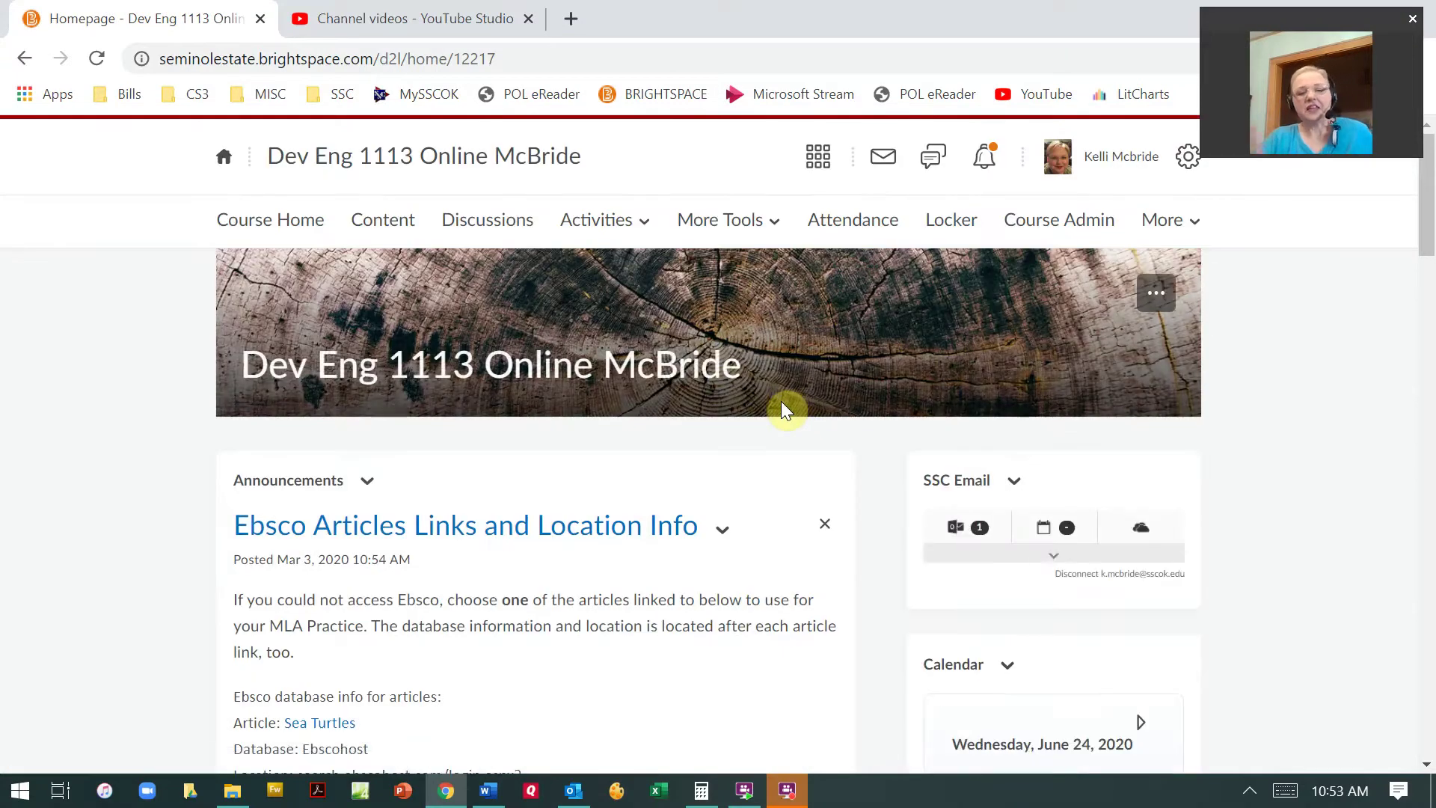
pyautogui.scroll(-7, 883, 506)
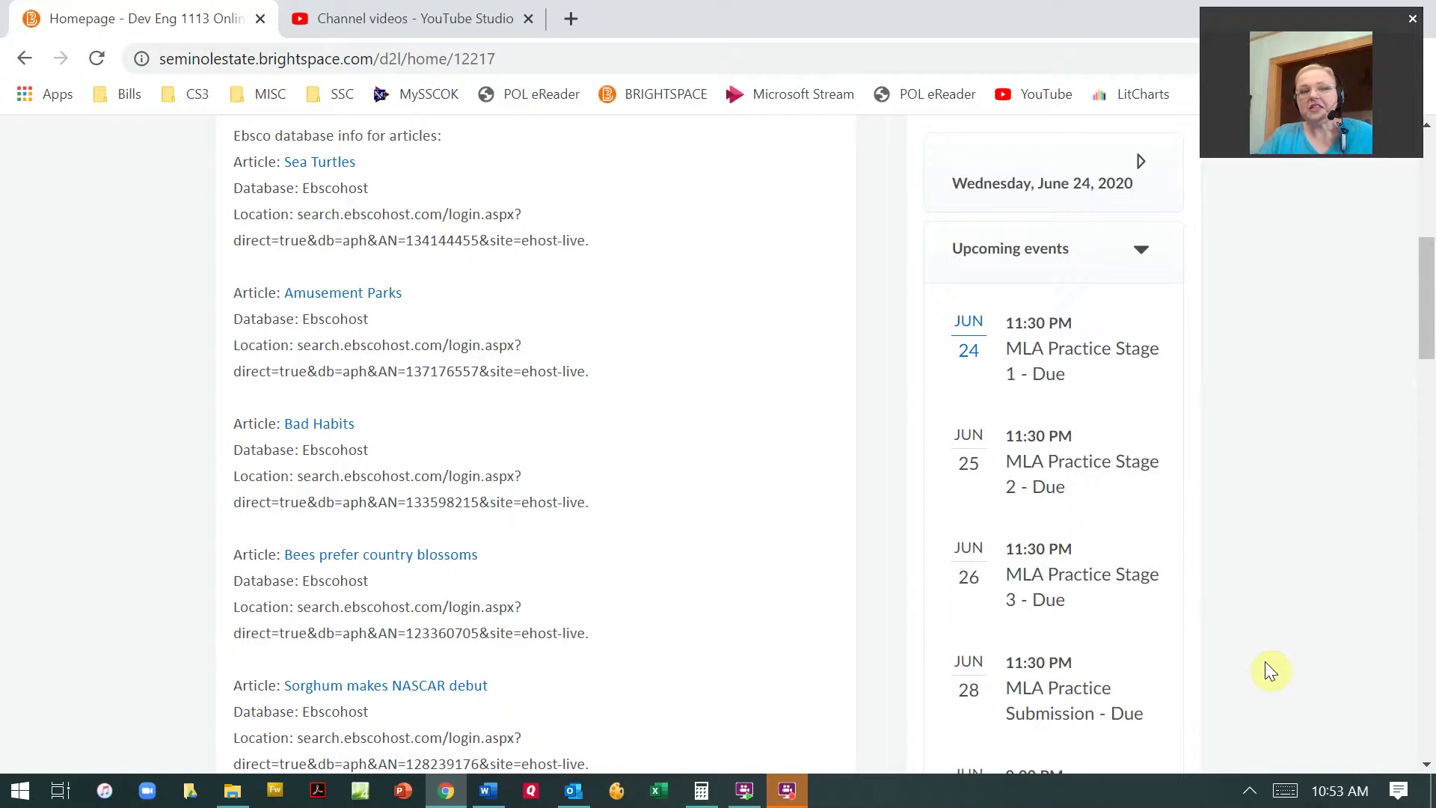
pyautogui.scroll(3, 1215, 517)
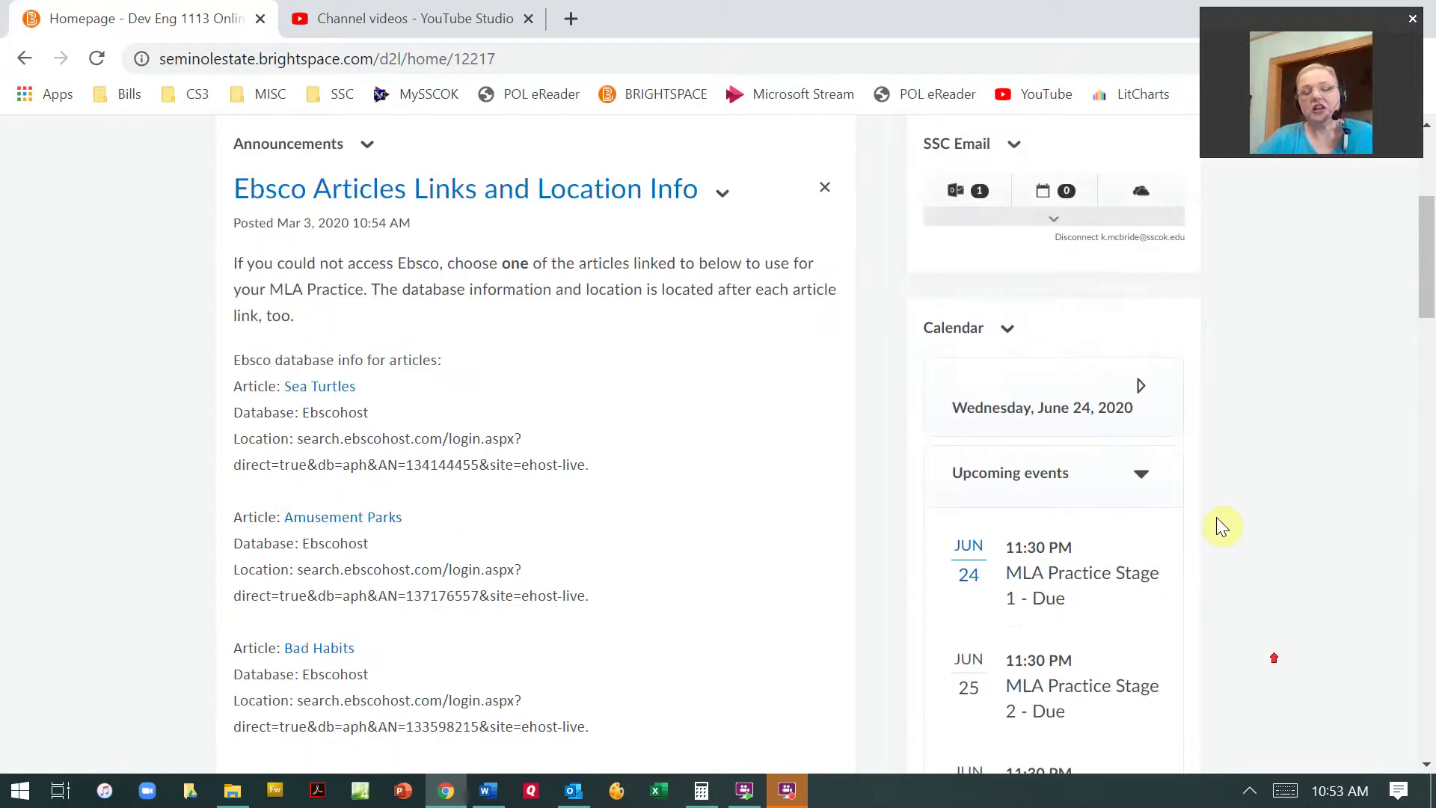
# Try removing the MLA Practice Stage 1 event's Jun 24 due date, then cancel after the save is rejected.
pyautogui.click(1121, 590)
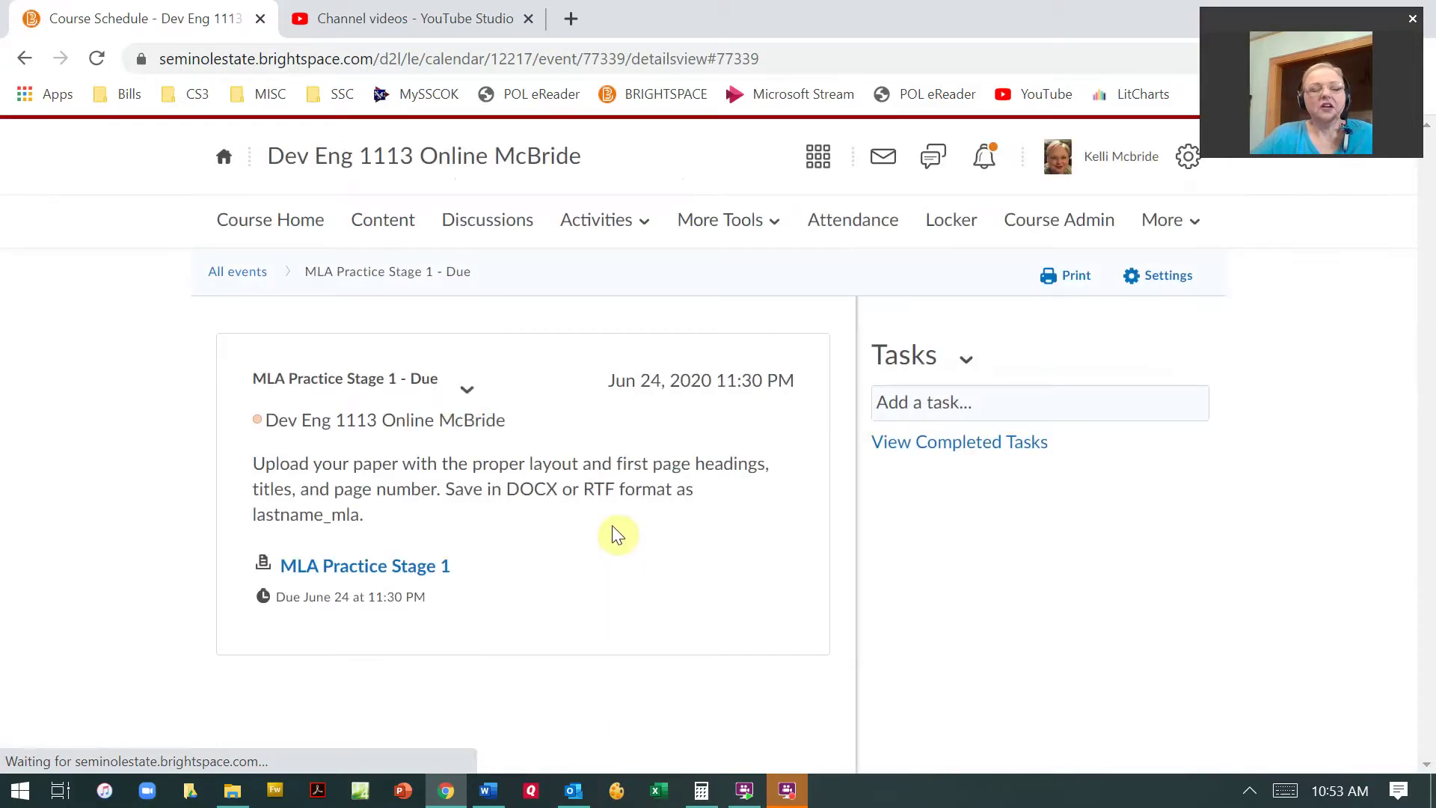
pyautogui.click(467, 392)
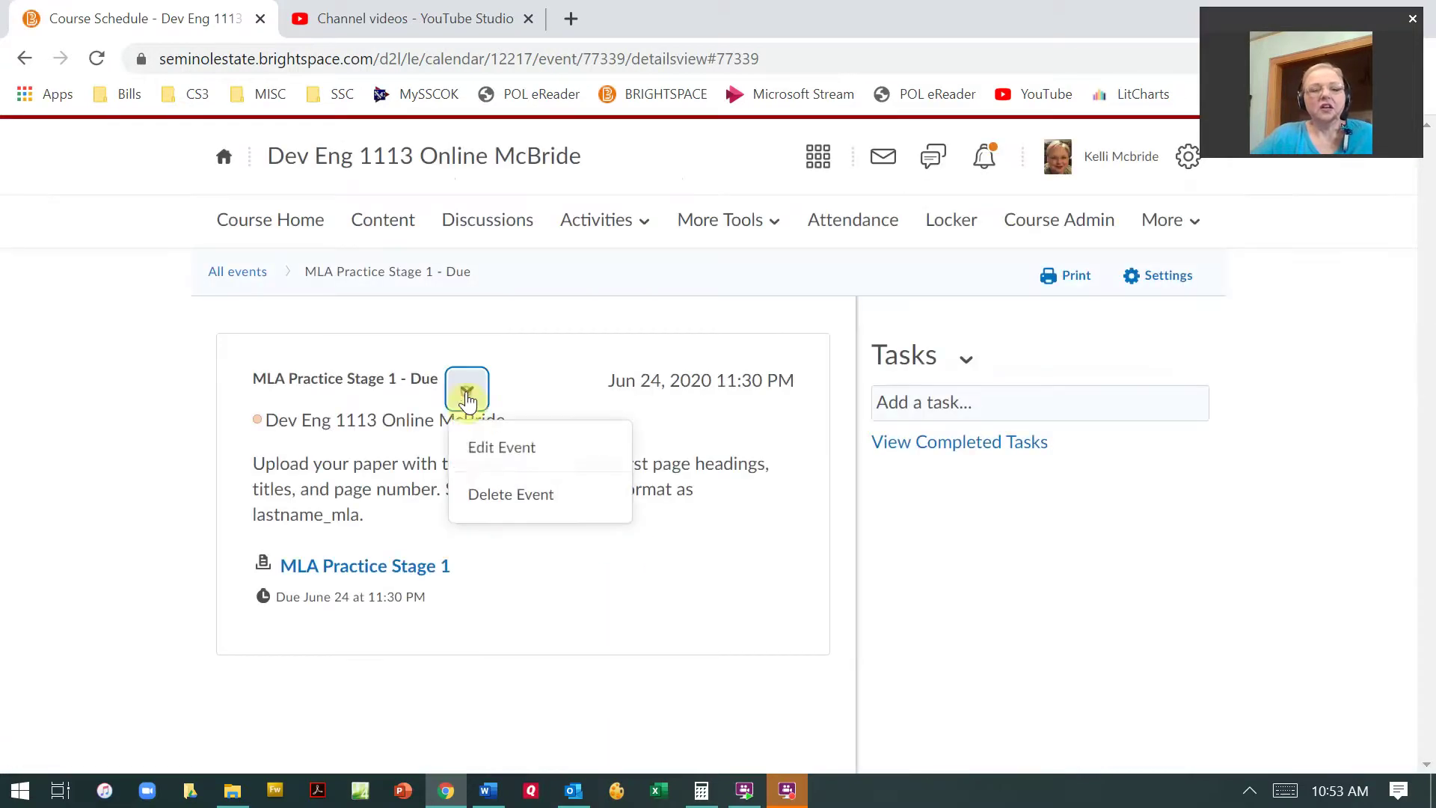
pyautogui.click(499, 454)
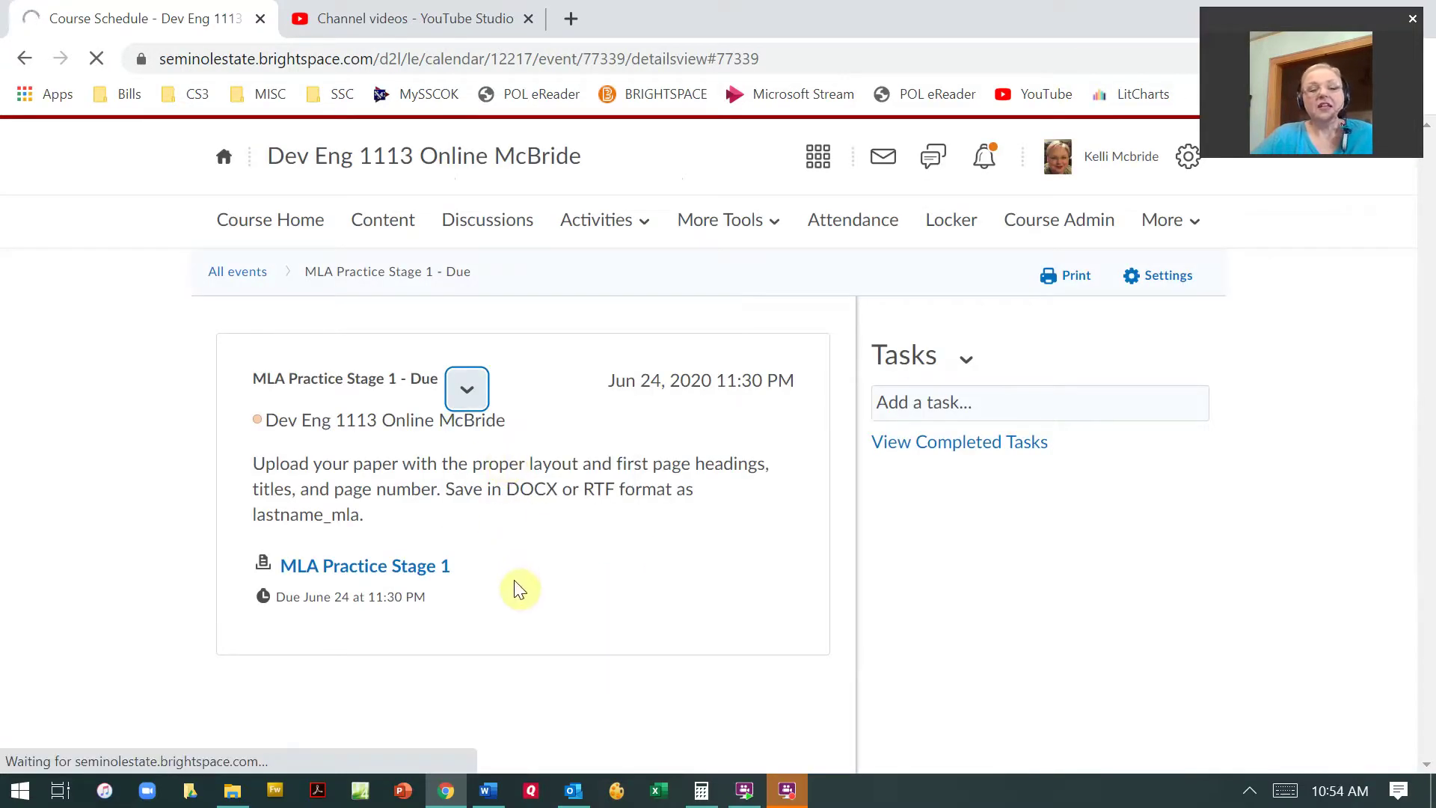
pyautogui.scroll(-7, 513, 580)
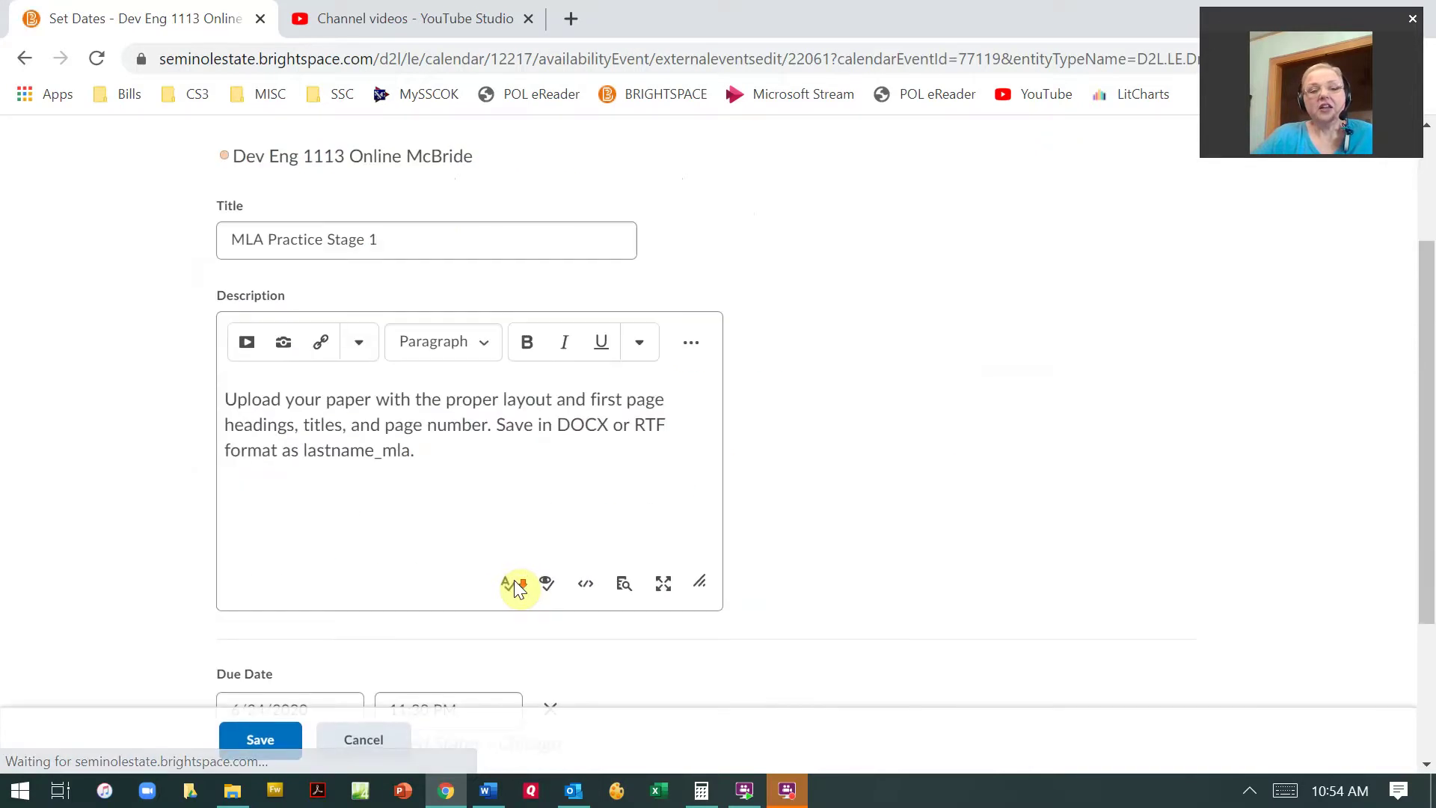
pyautogui.click(545, 493)
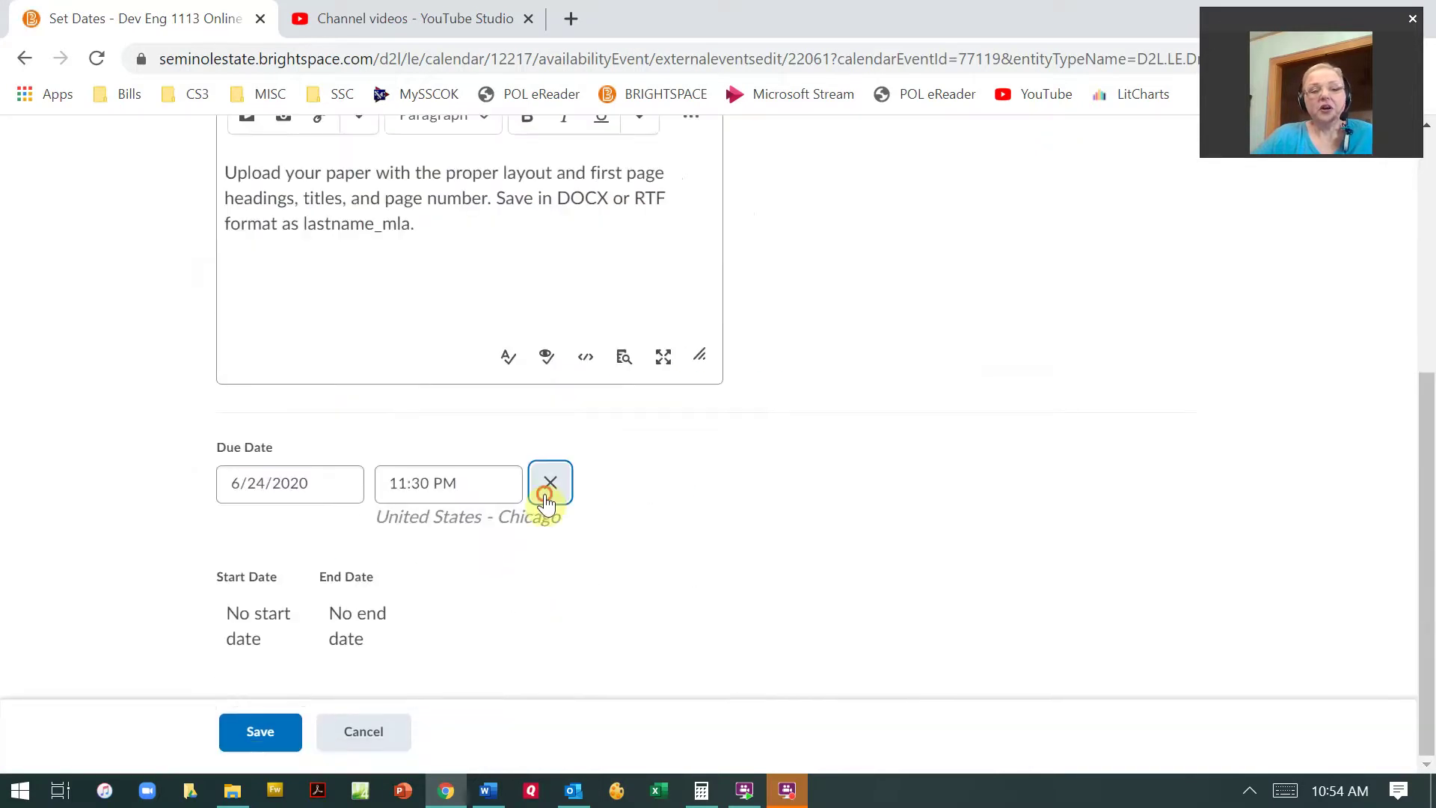
pyautogui.click(258, 733)
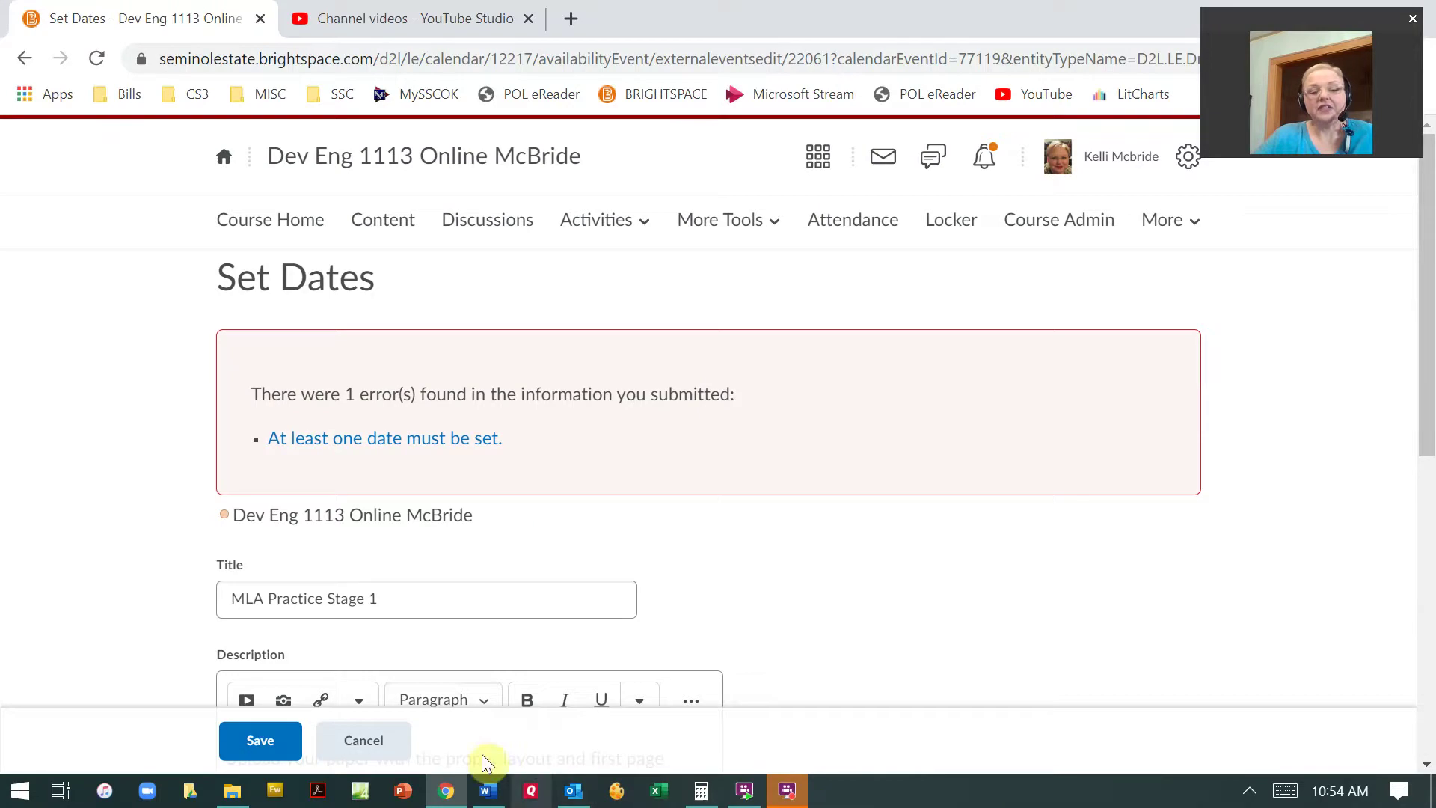
pyautogui.click(374, 740)
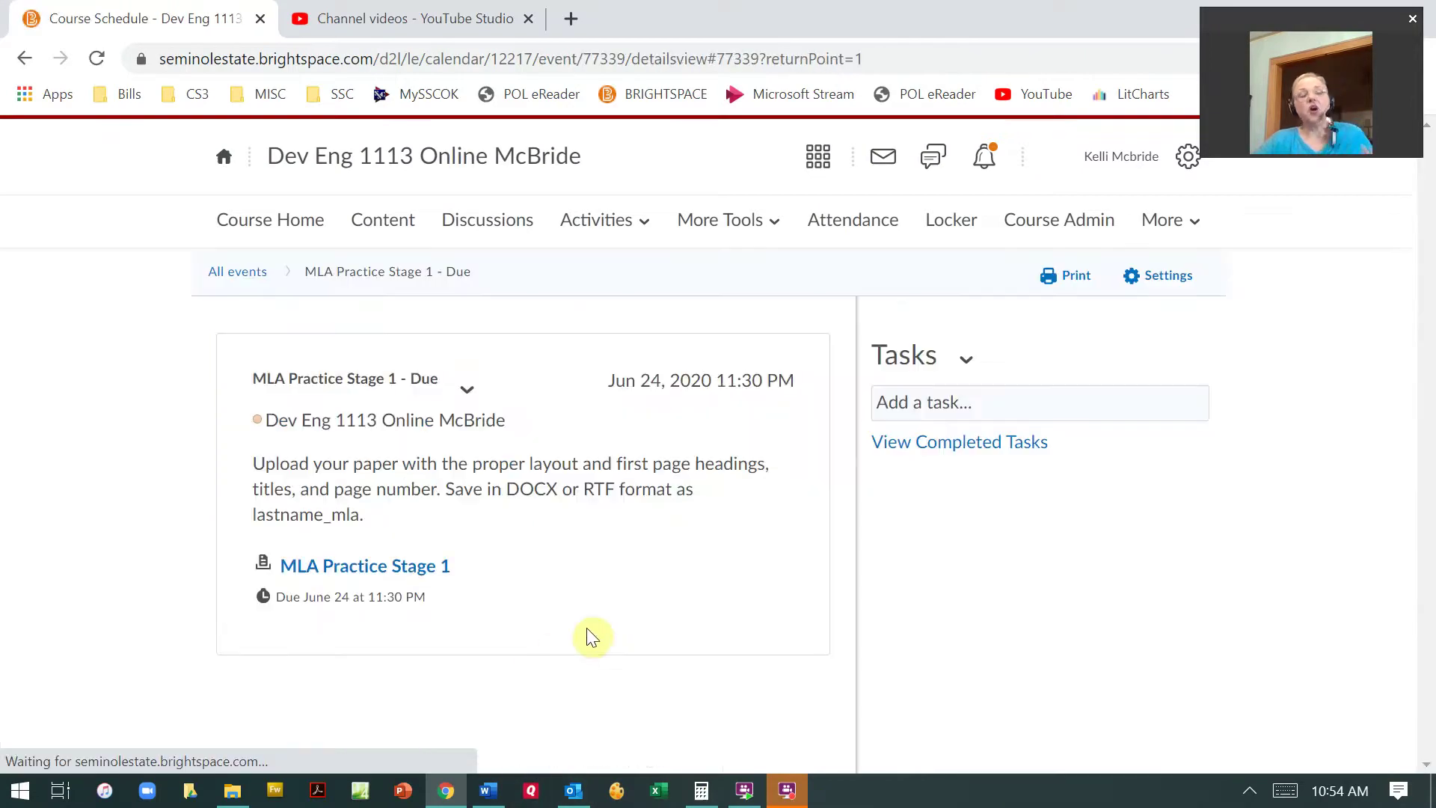
# Open the June 24 MLA Practice Assignment content module to find MLA Practice Stage 1.
pyautogui.click(382, 223)
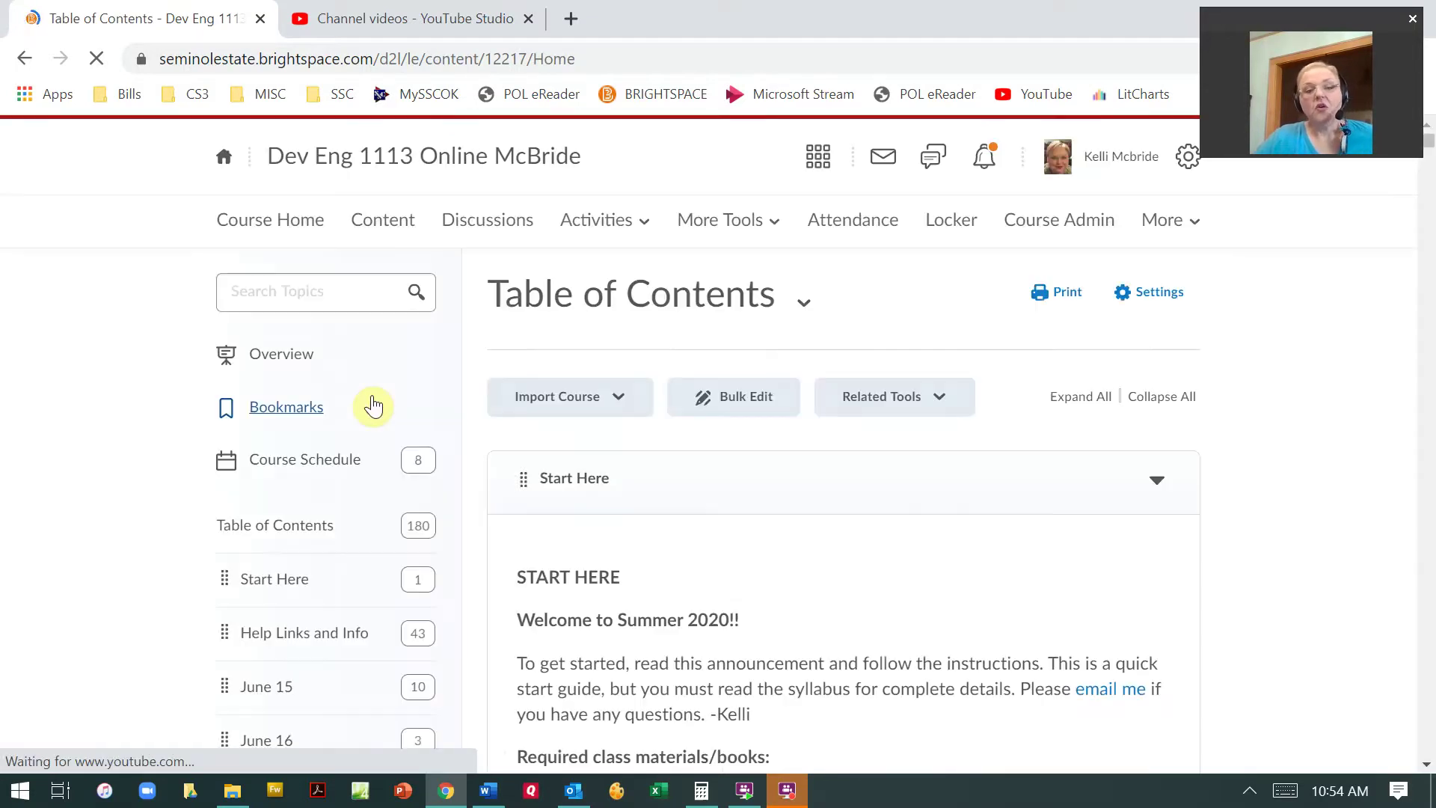
pyautogui.scroll(-5, 275, 528)
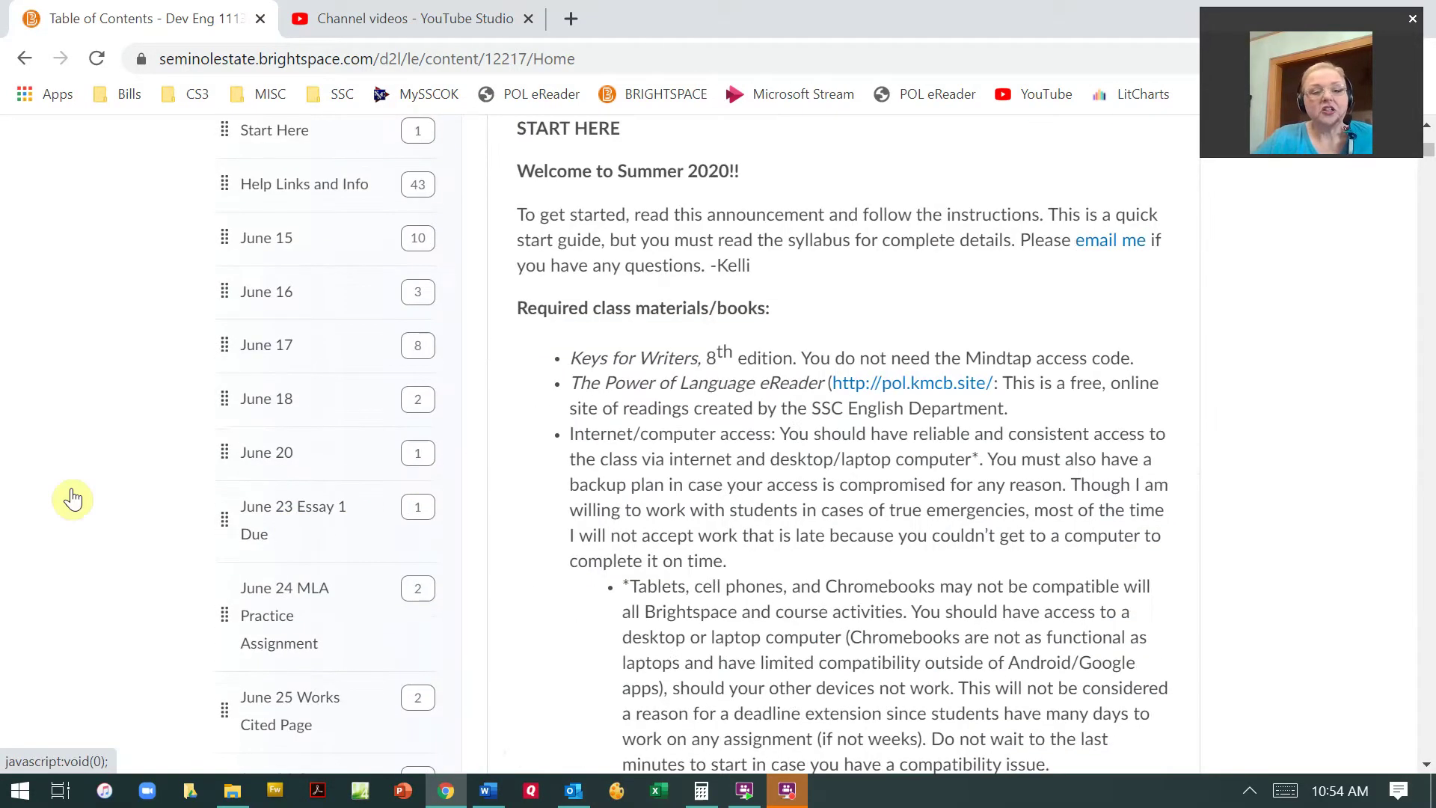
pyautogui.scroll(-4, 172, 531)
pyautogui.click(278, 270)
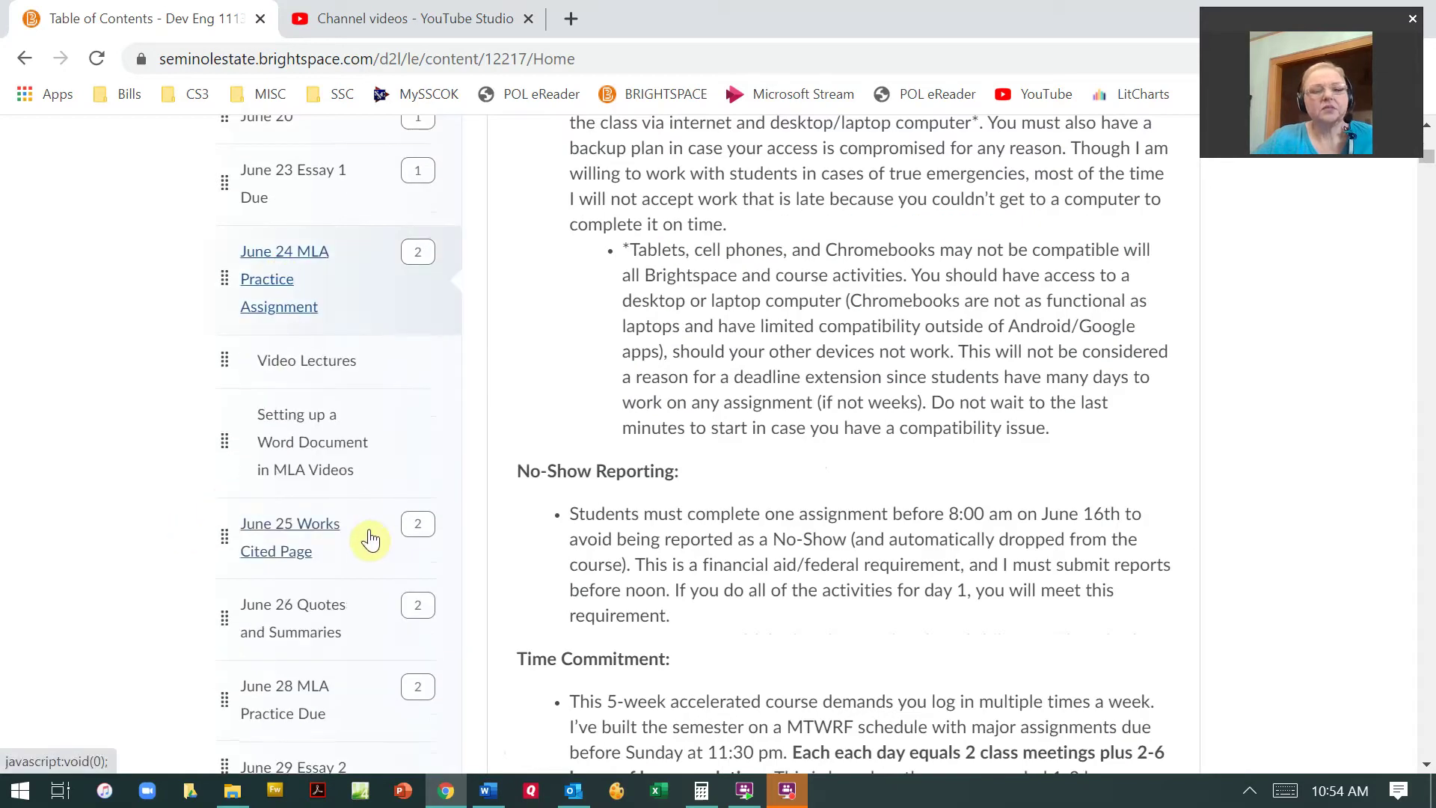
pyautogui.scroll(-15, 1055, 579)
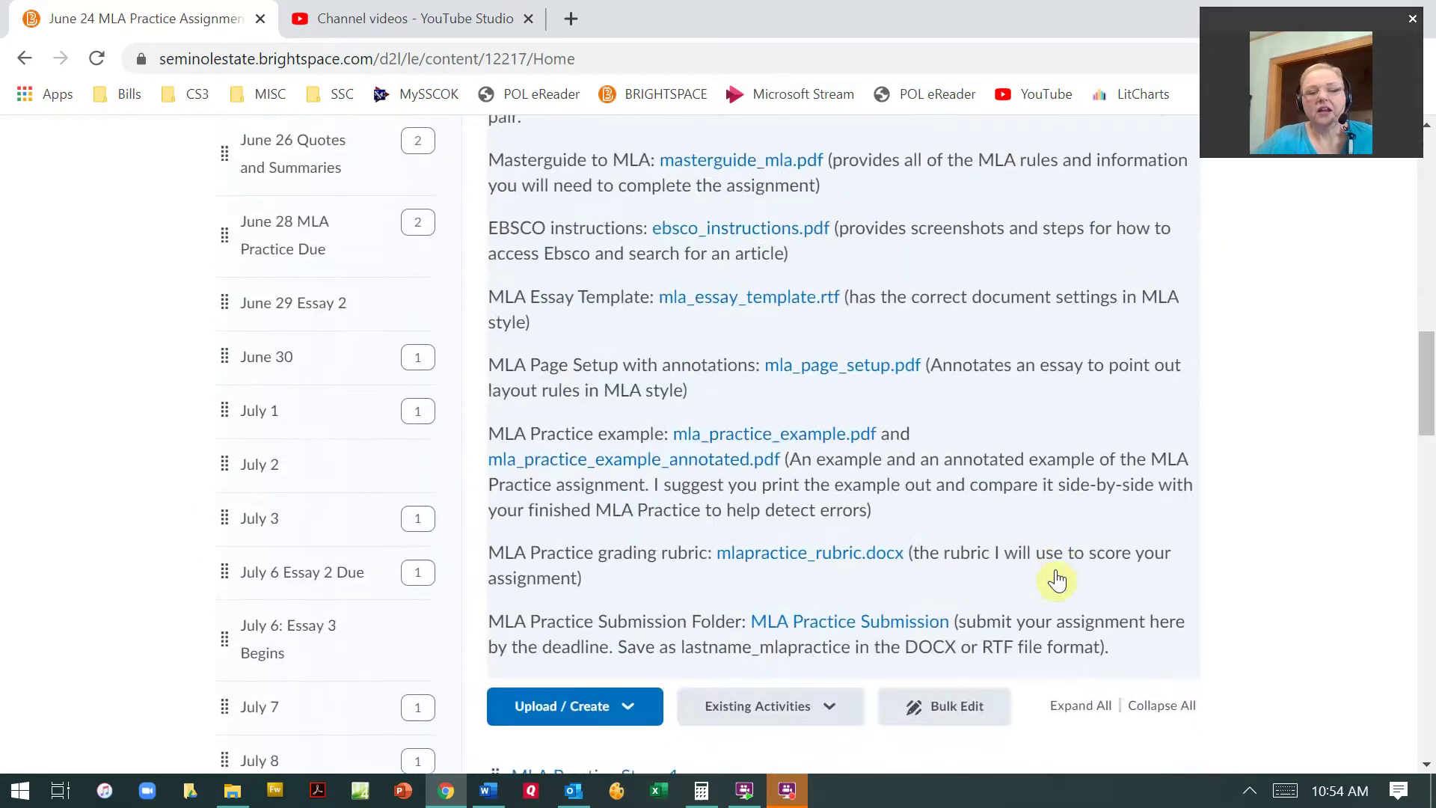
pyautogui.scroll(-6, 1057, 579)
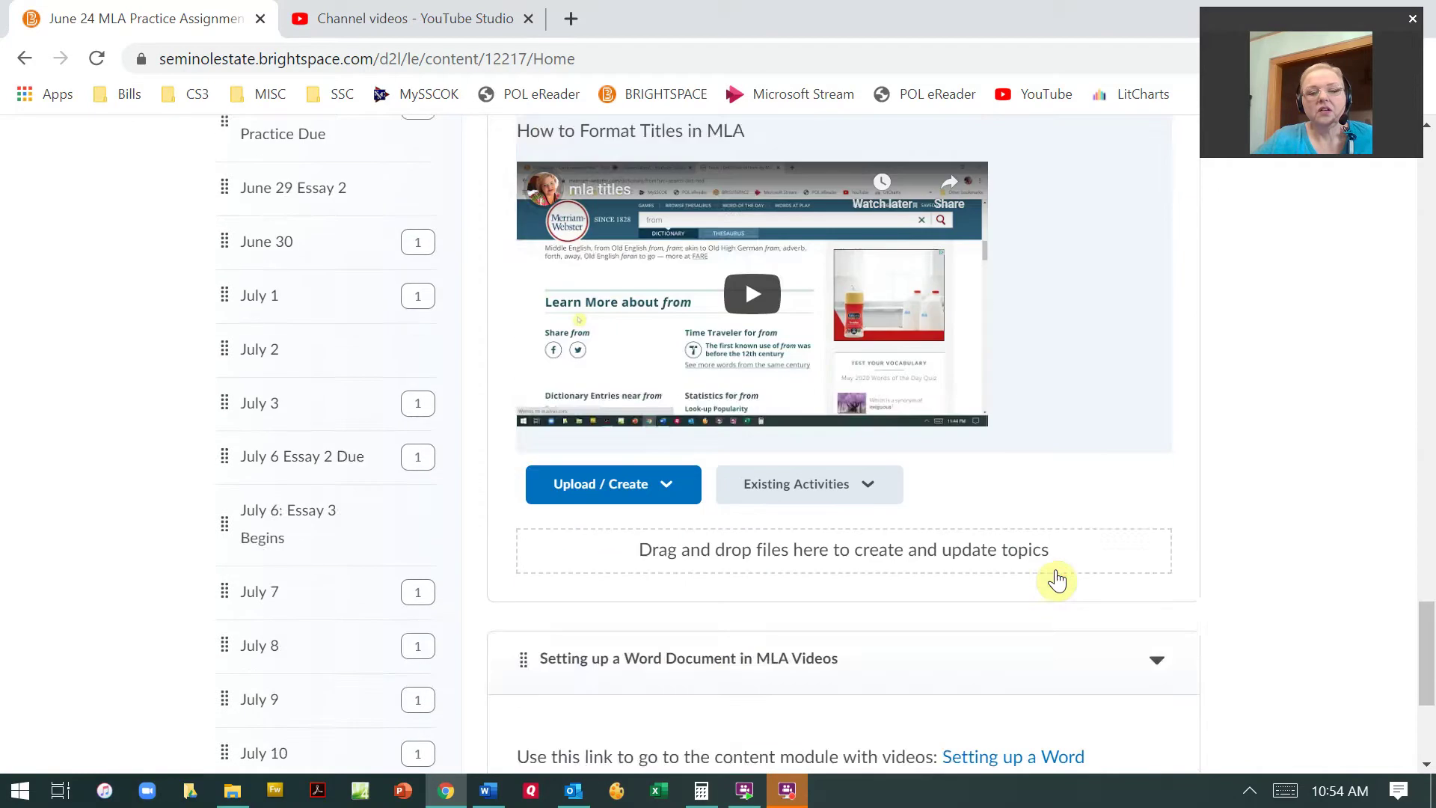
pyautogui.scroll(7, 1056, 580)
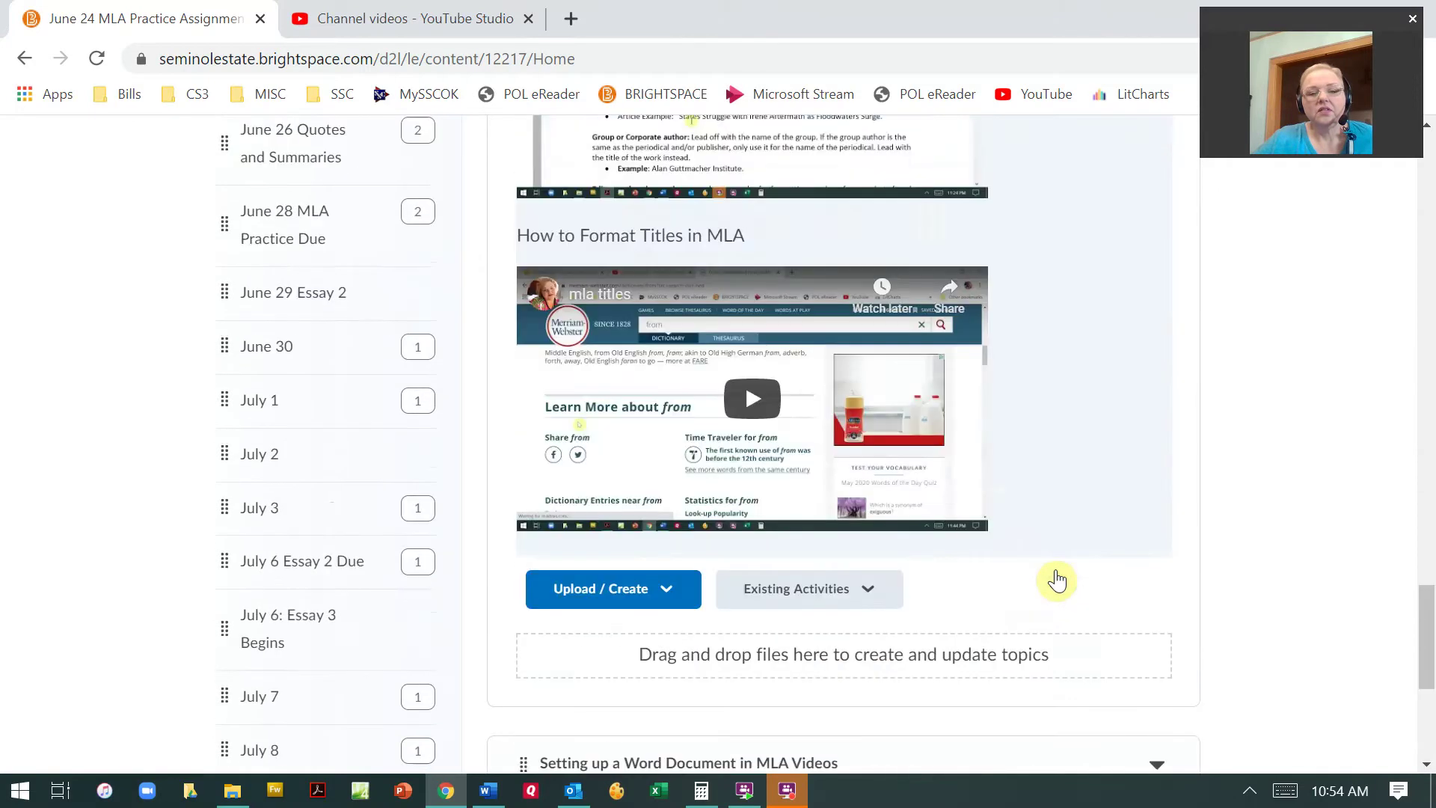
pyautogui.scroll(8, 1057, 579)
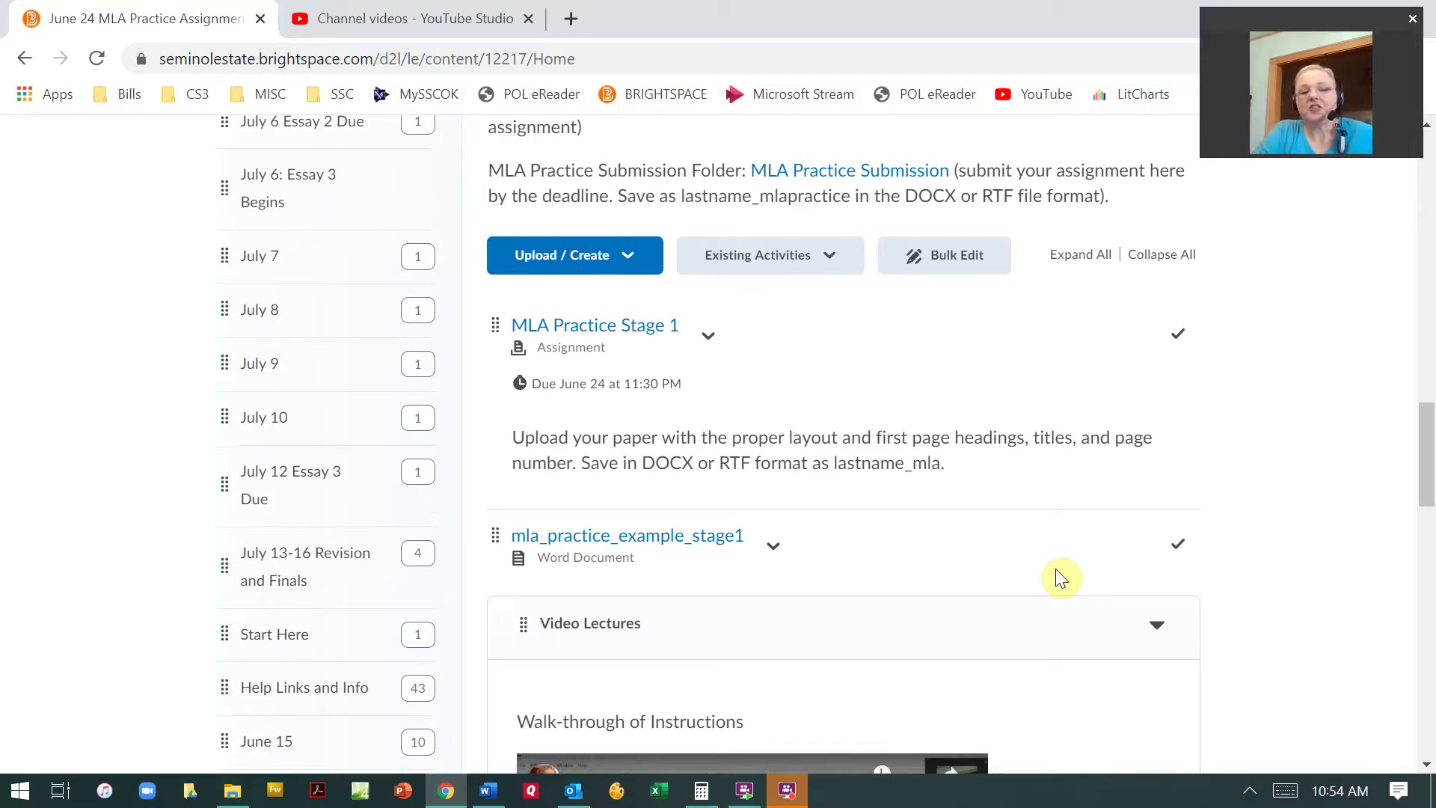
# Clear MLA Practice Stage 1's June 24 11:30 PM due date and save its restrictions.
pyautogui.click(620, 396)
pyautogui.click(777, 424)
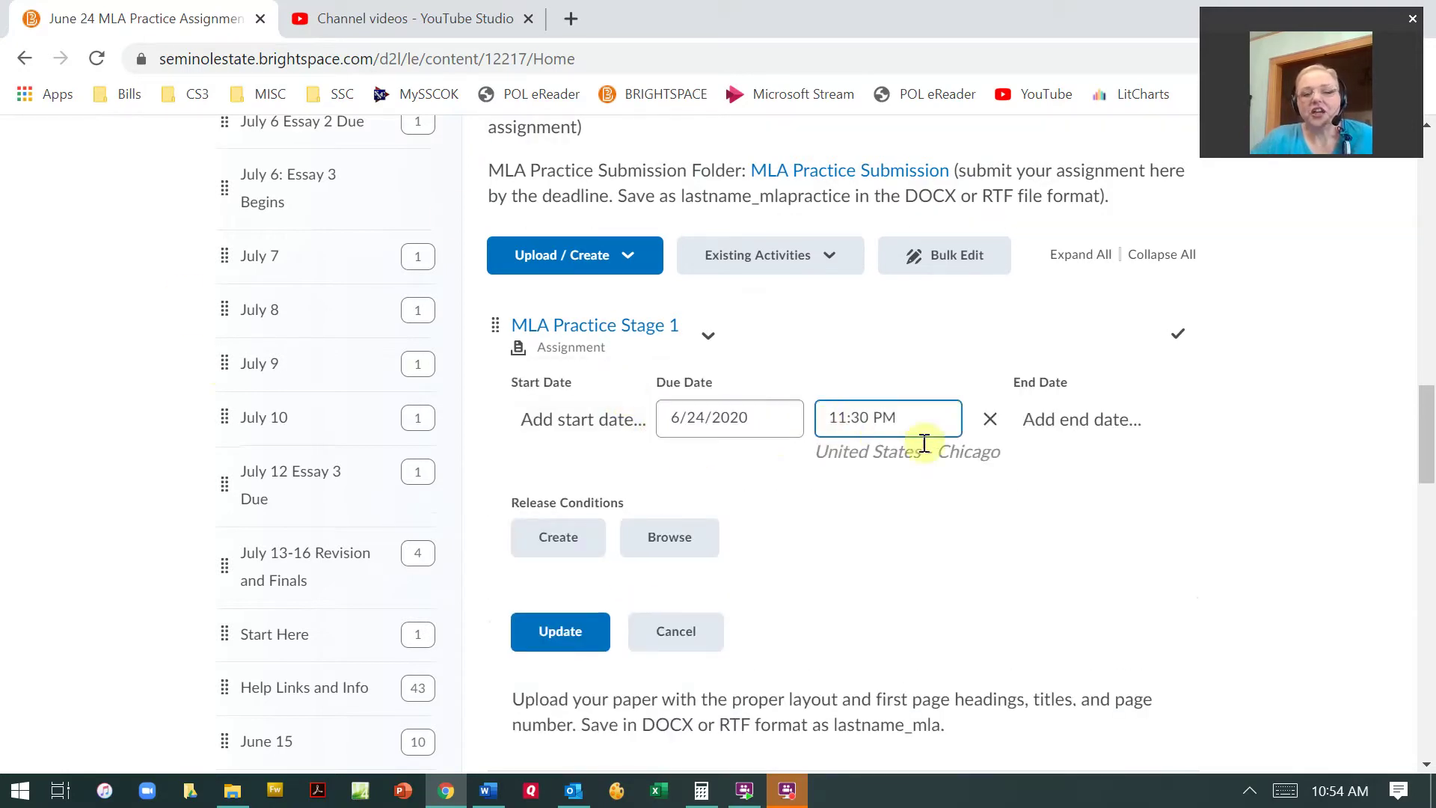
pyautogui.click(984, 420)
pyautogui.click(589, 608)
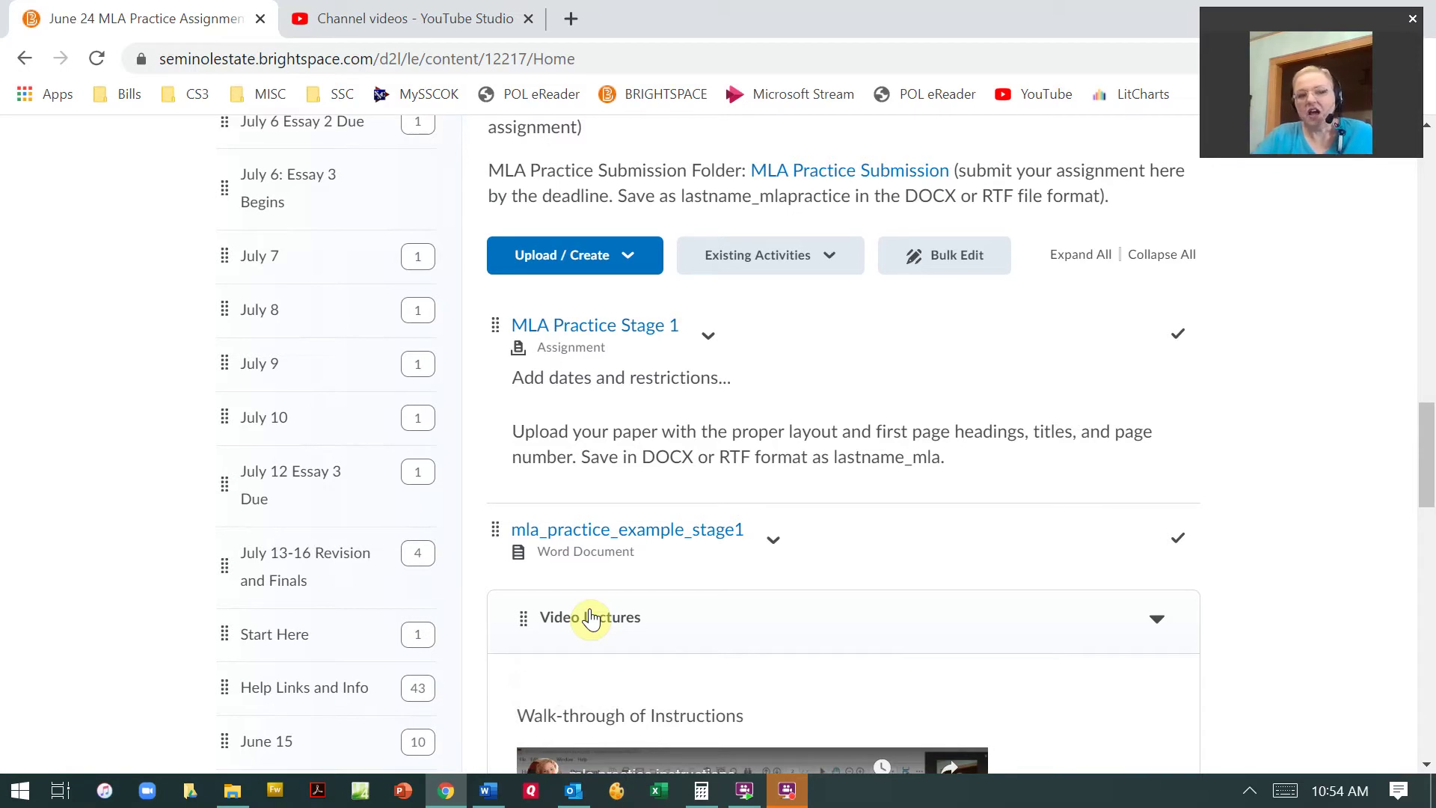
pyautogui.scroll(4, 658, 551)
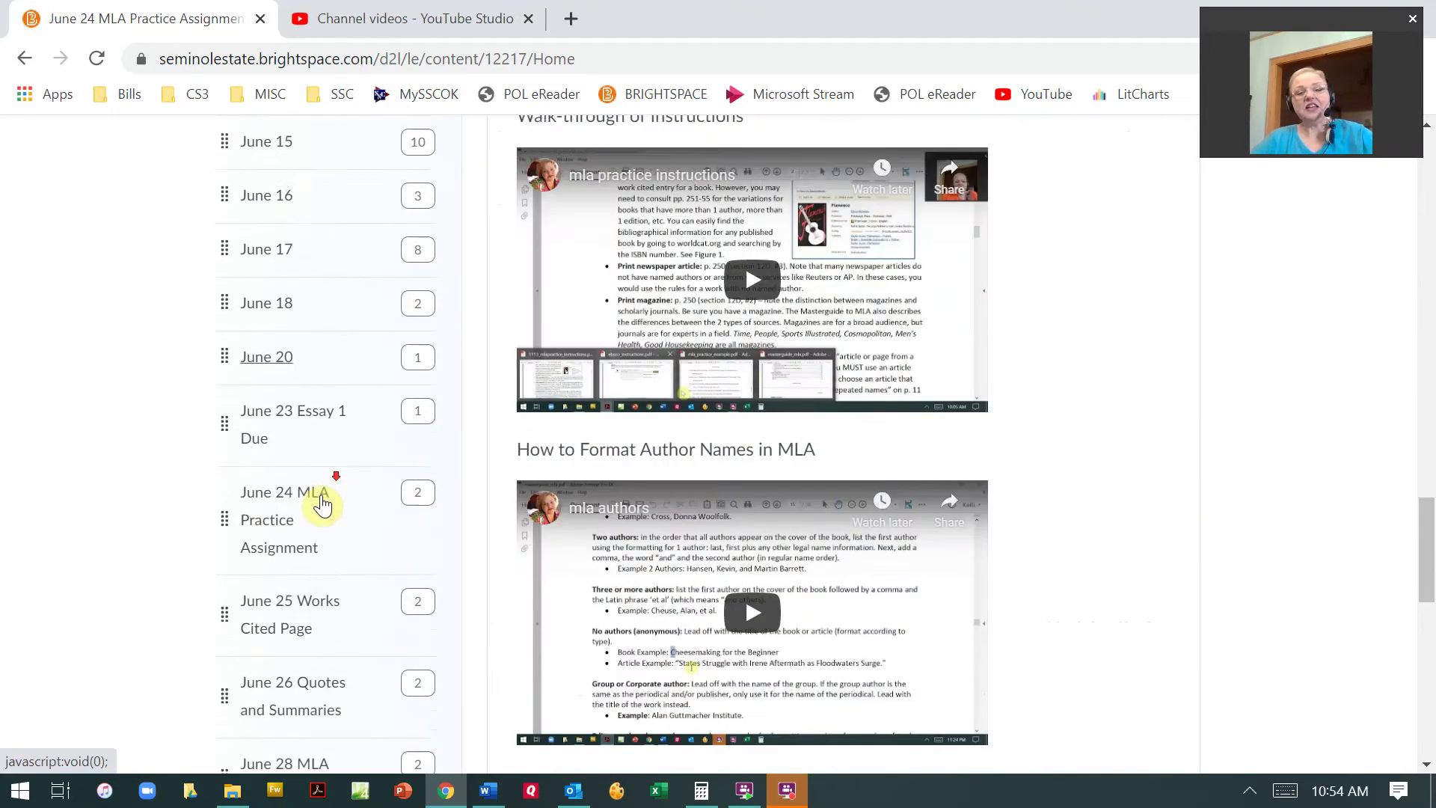
pyautogui.scroll(-1, 321, 502)
pyautogui.scroll(9, 321, 502)
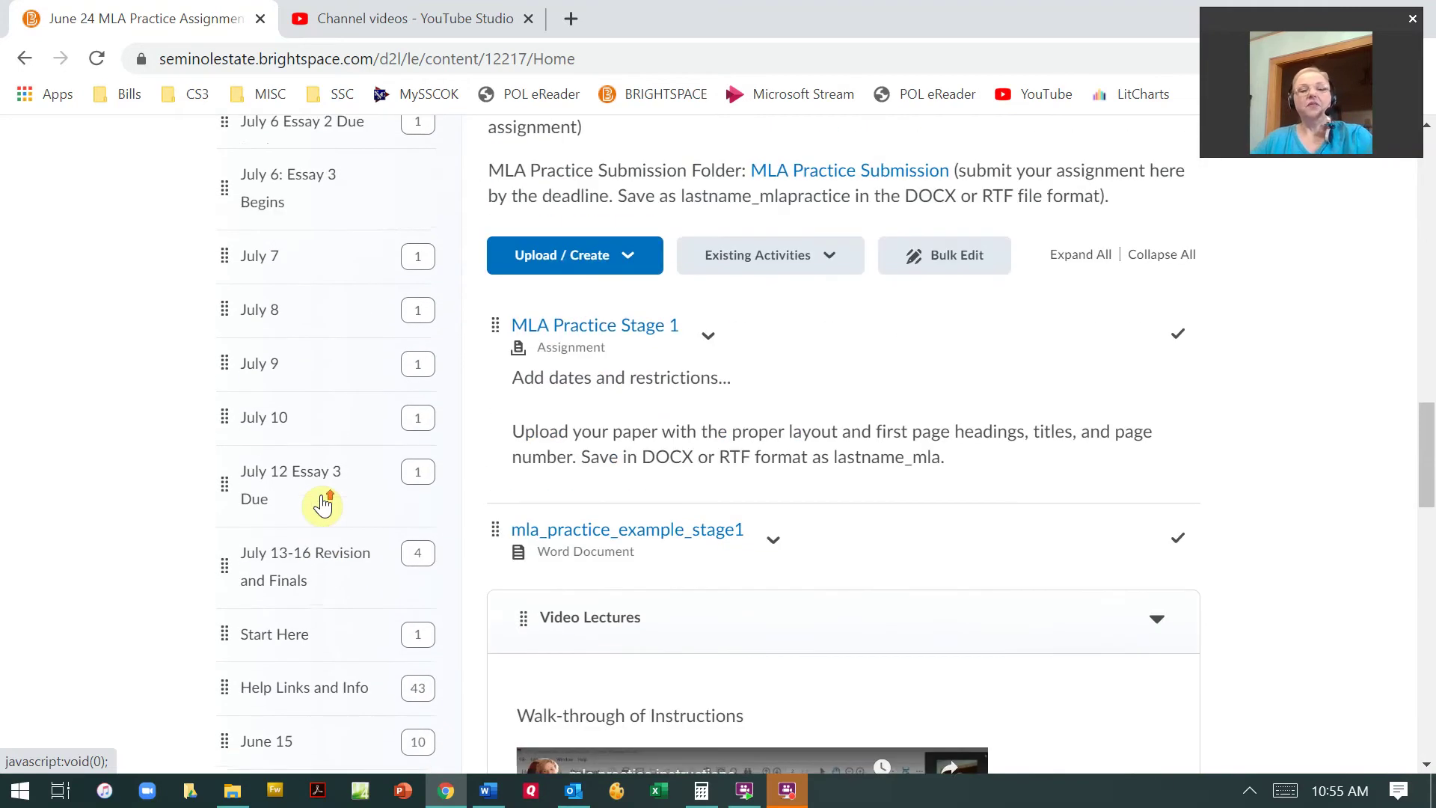
pyautogui.scroll(15, 321, 503)
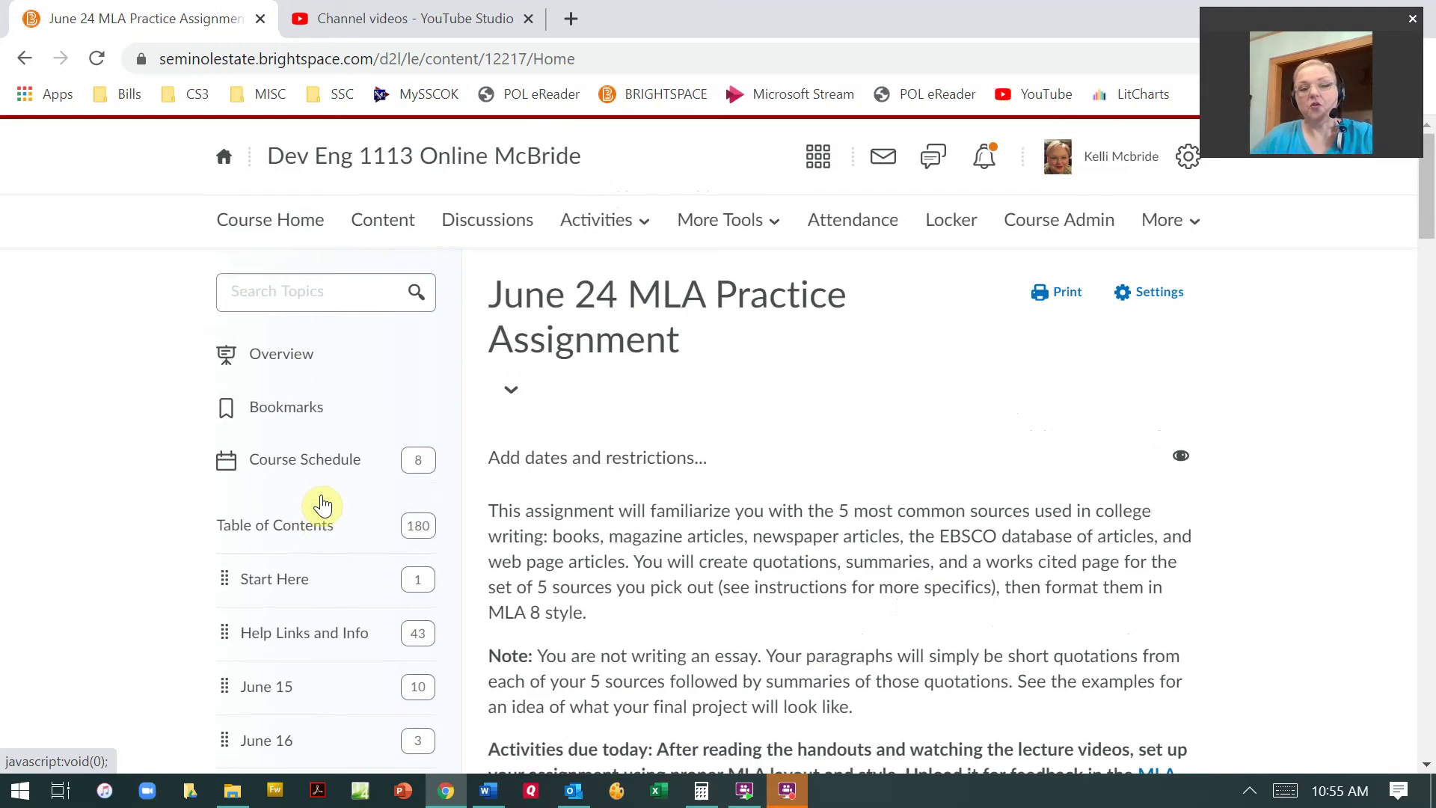